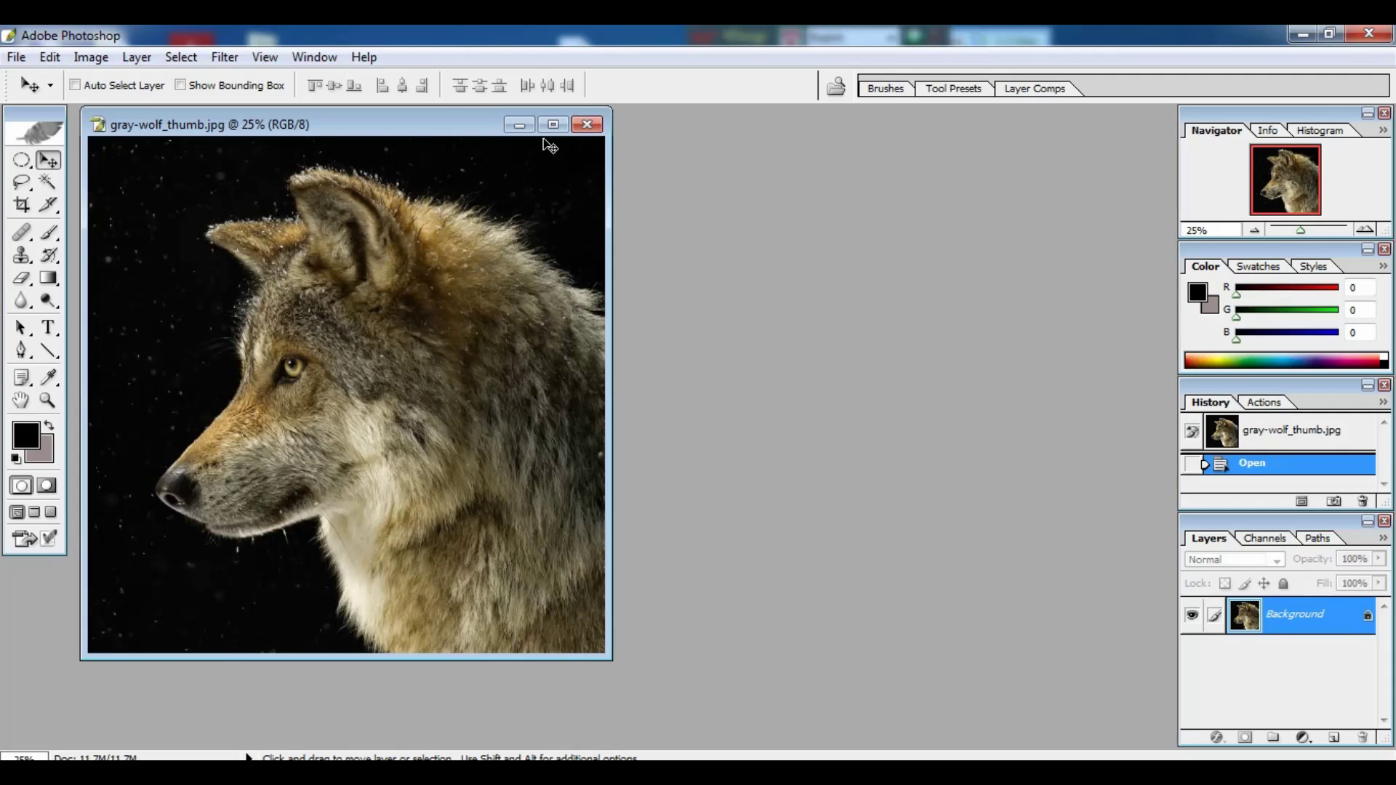
- Create a new A4 document, 210 x 297 mm, at 300 pixels/inch in RGB Color with a white background
key(ctrl+n)
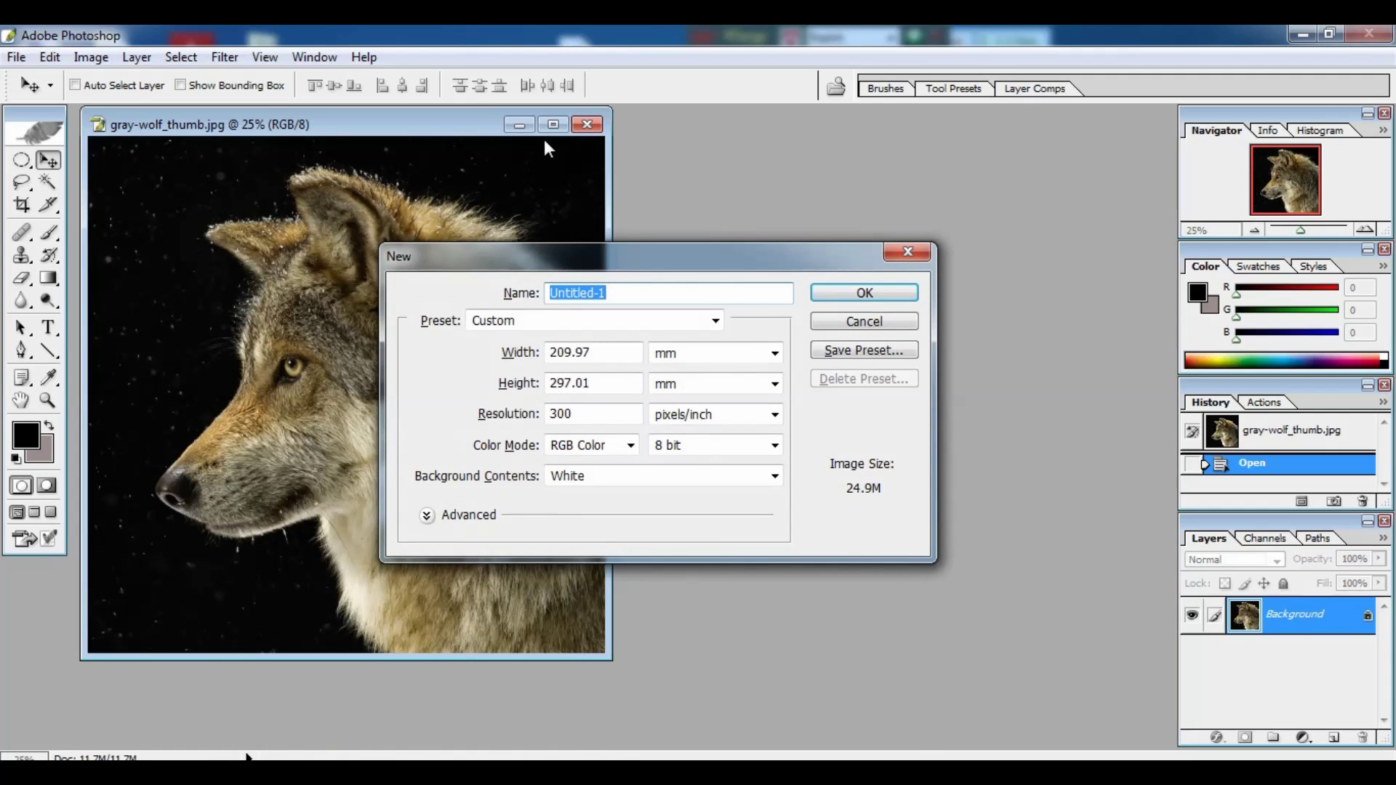
click(650, 323)
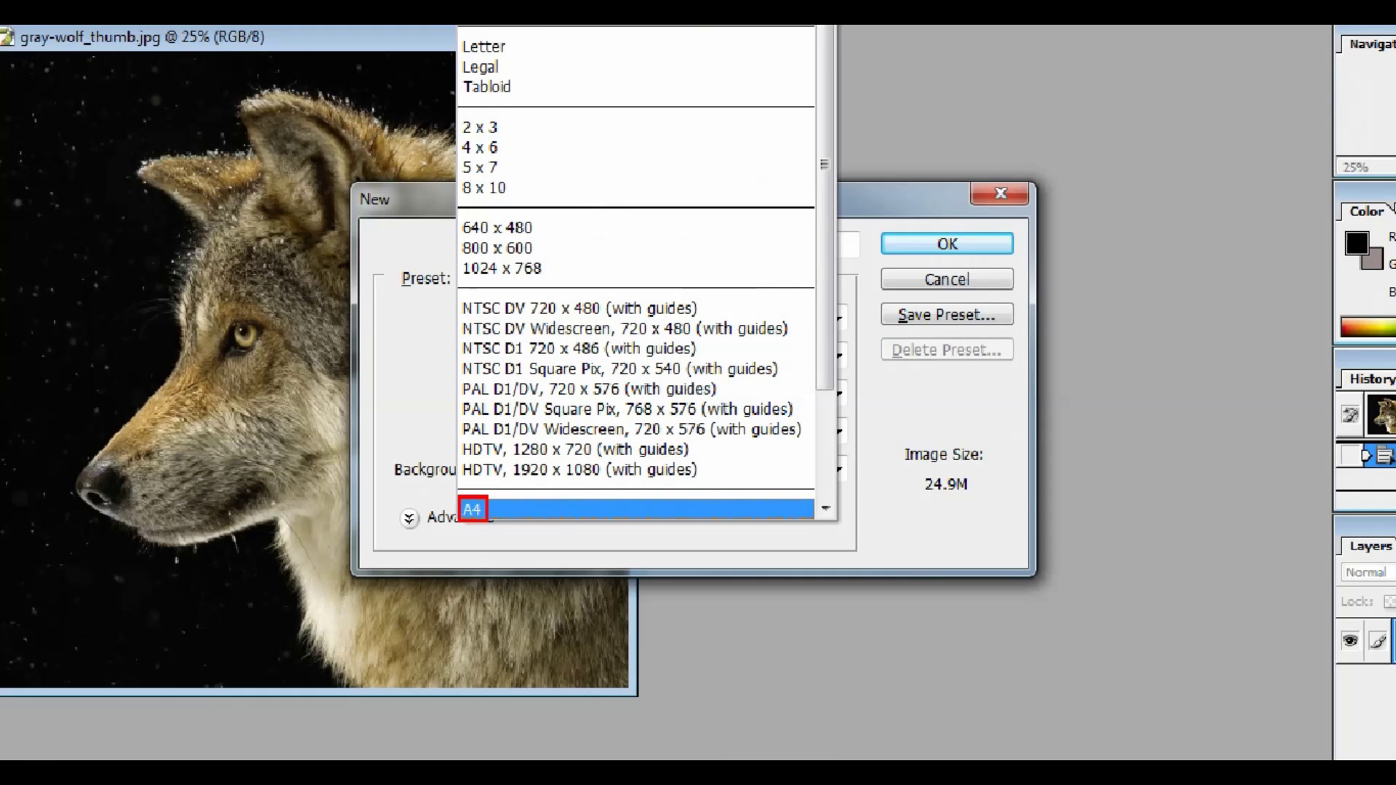
click(518, 506)
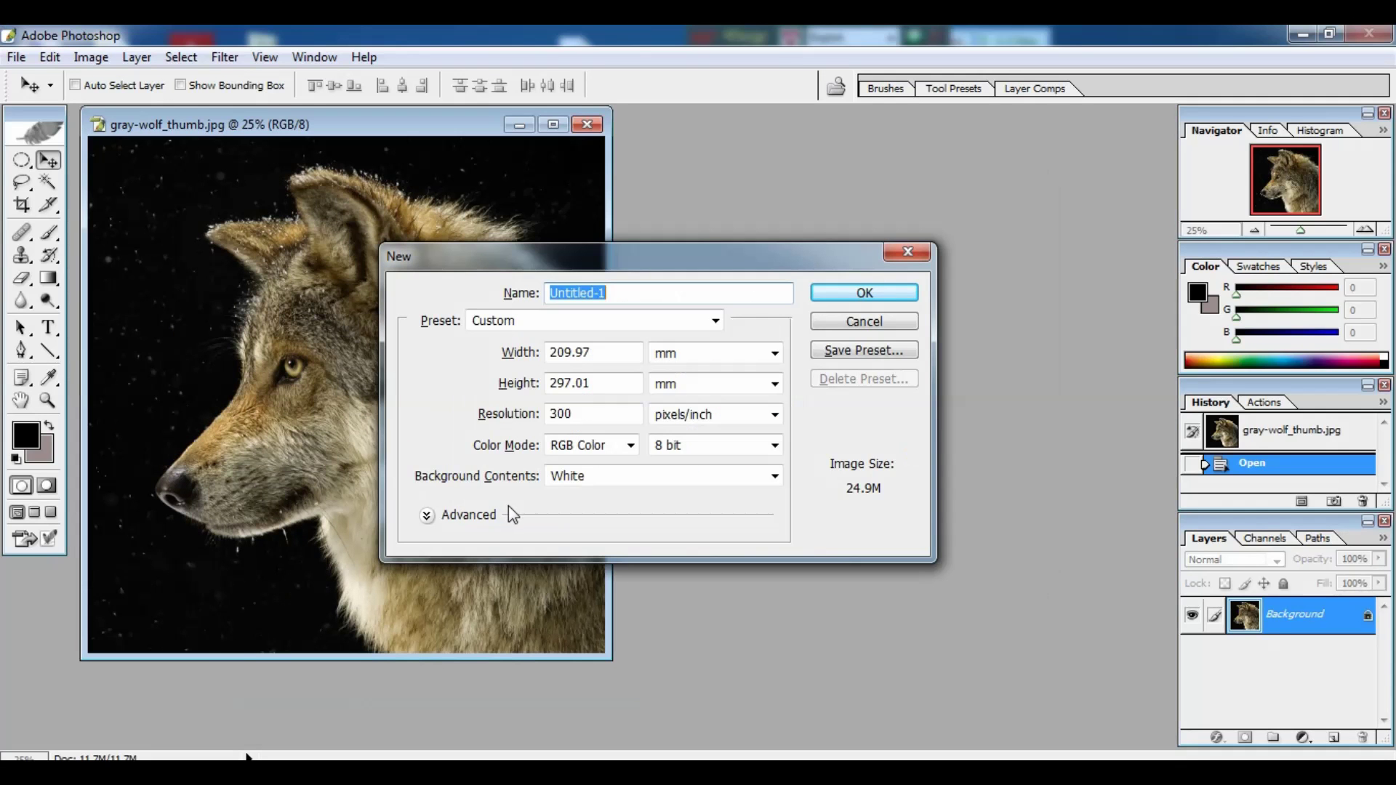
click(844, 291)
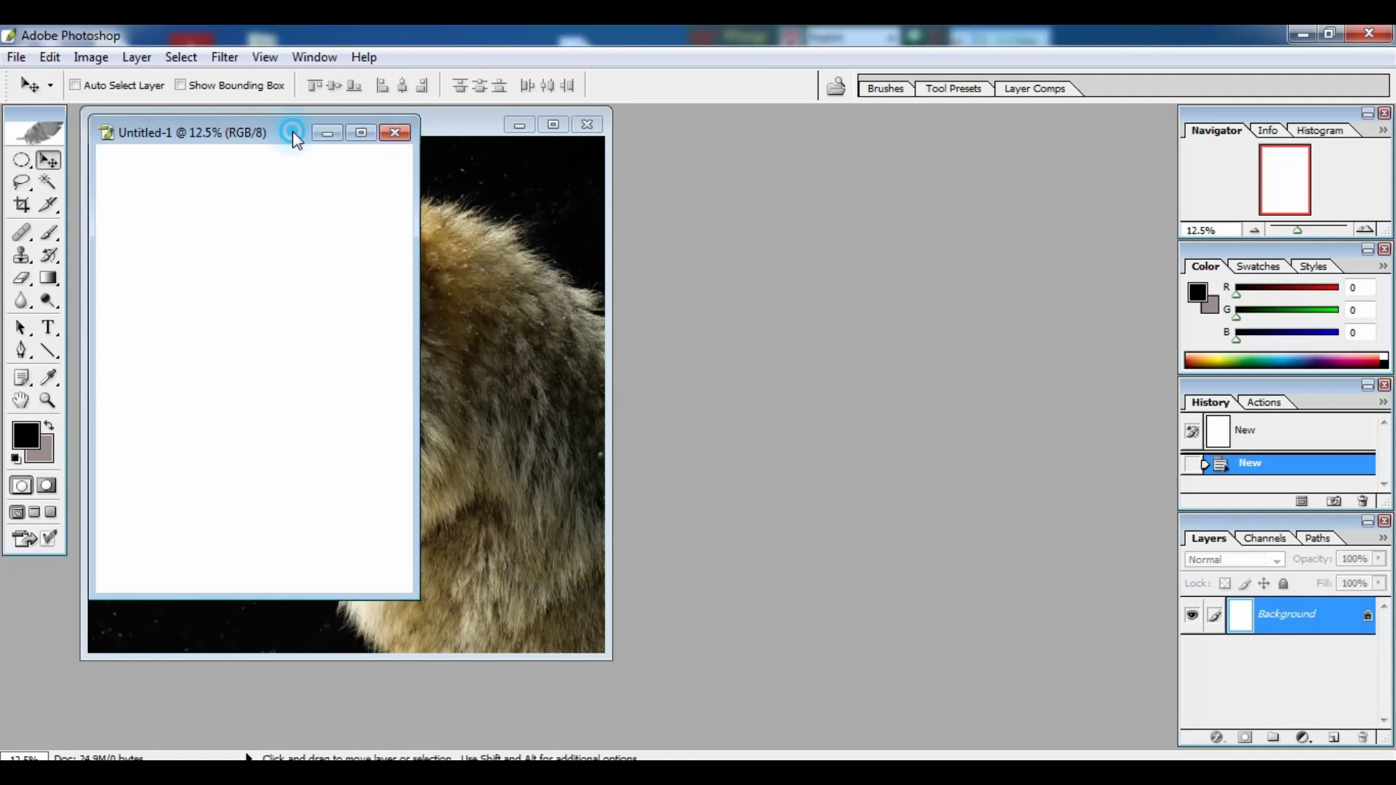
- Copy the wolf photo into the new document, maximize that document, and center the photo horizontally on the page
drag(299, 139, 796, 157)
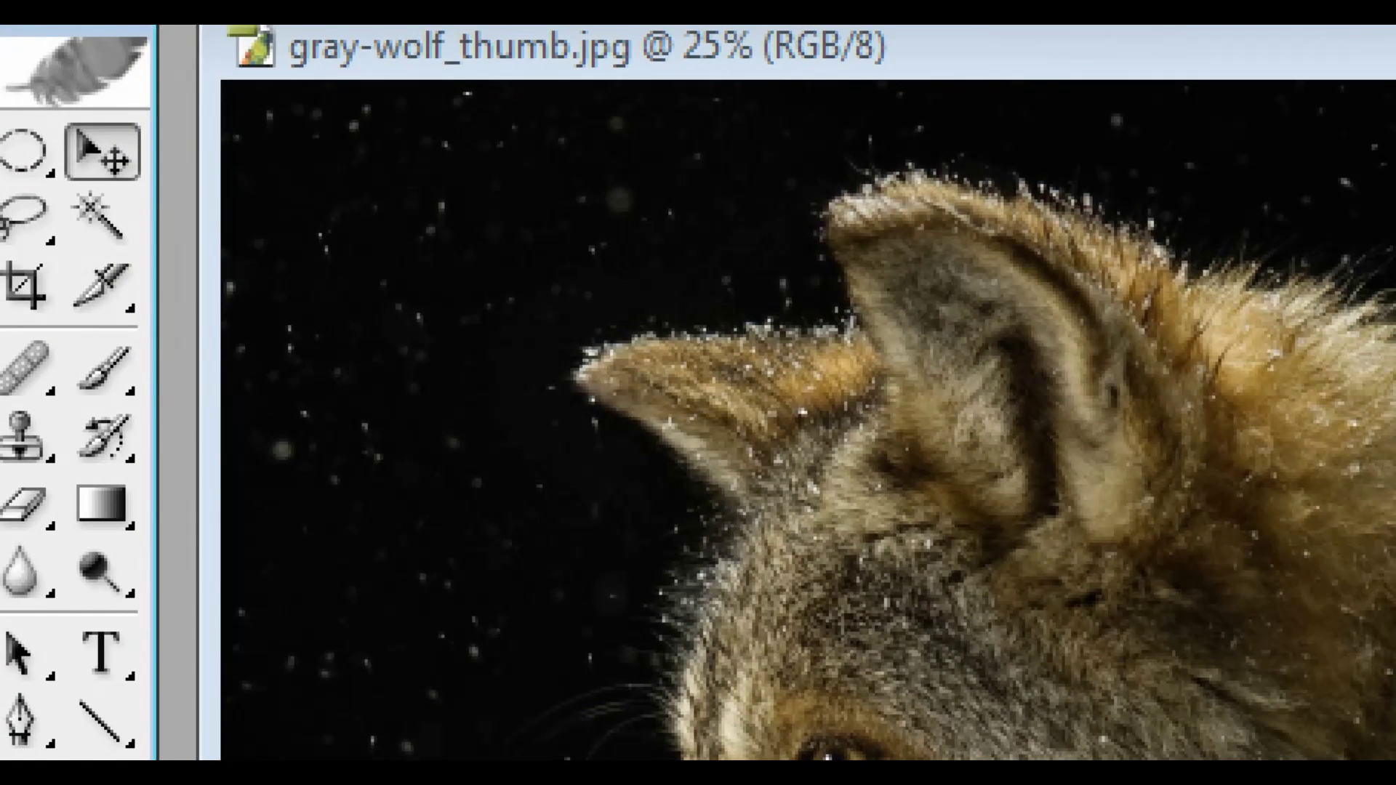
drag(1071, 481, 729, 349)
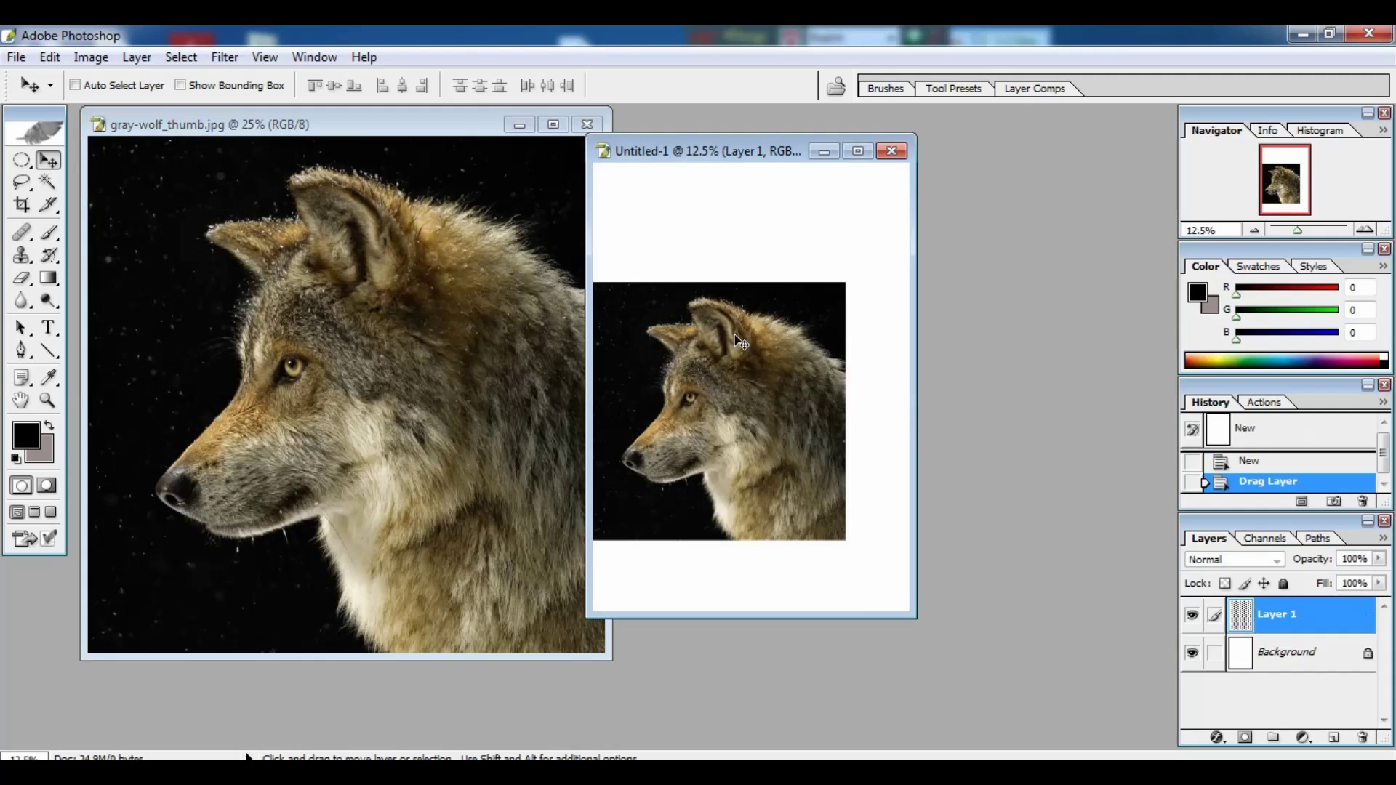
click(858, 152)
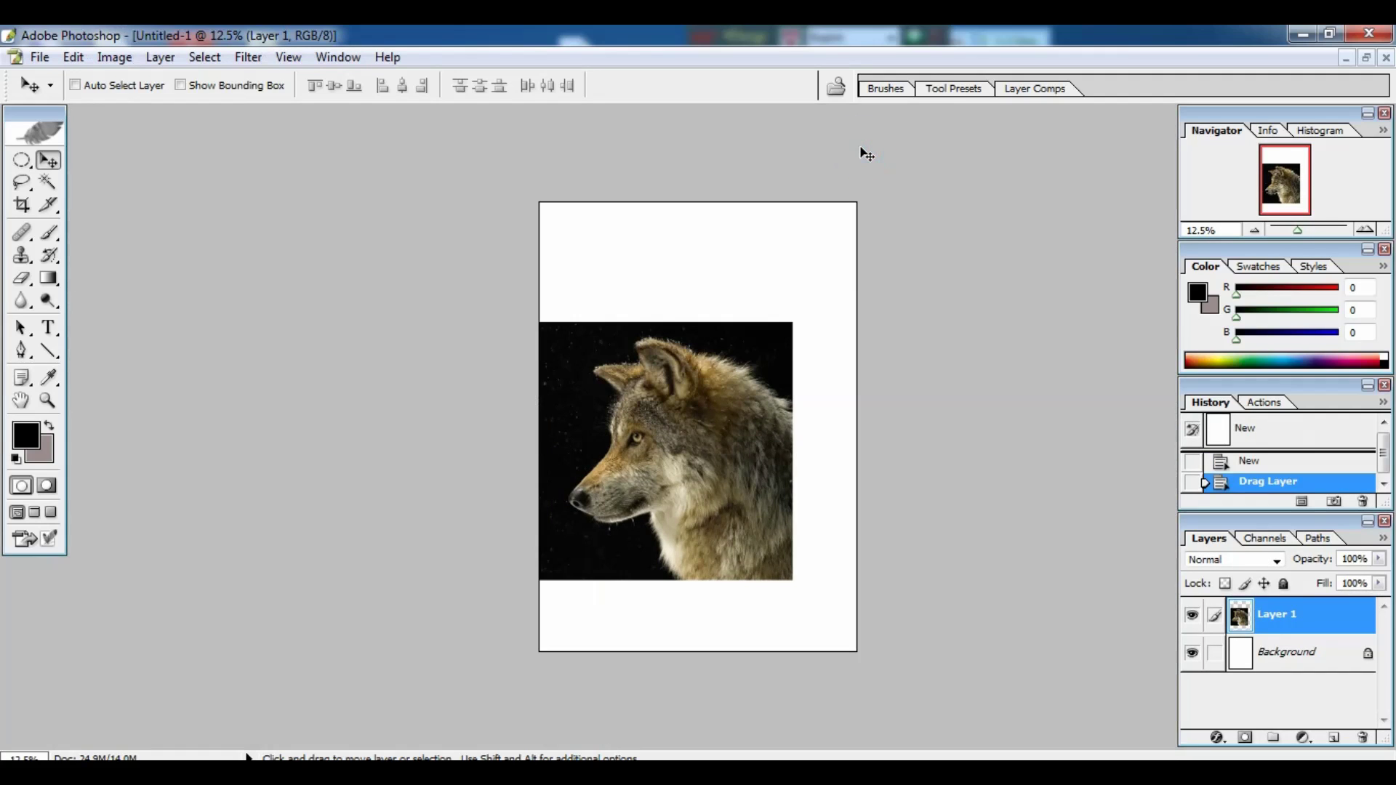
key(ctrl+plus)
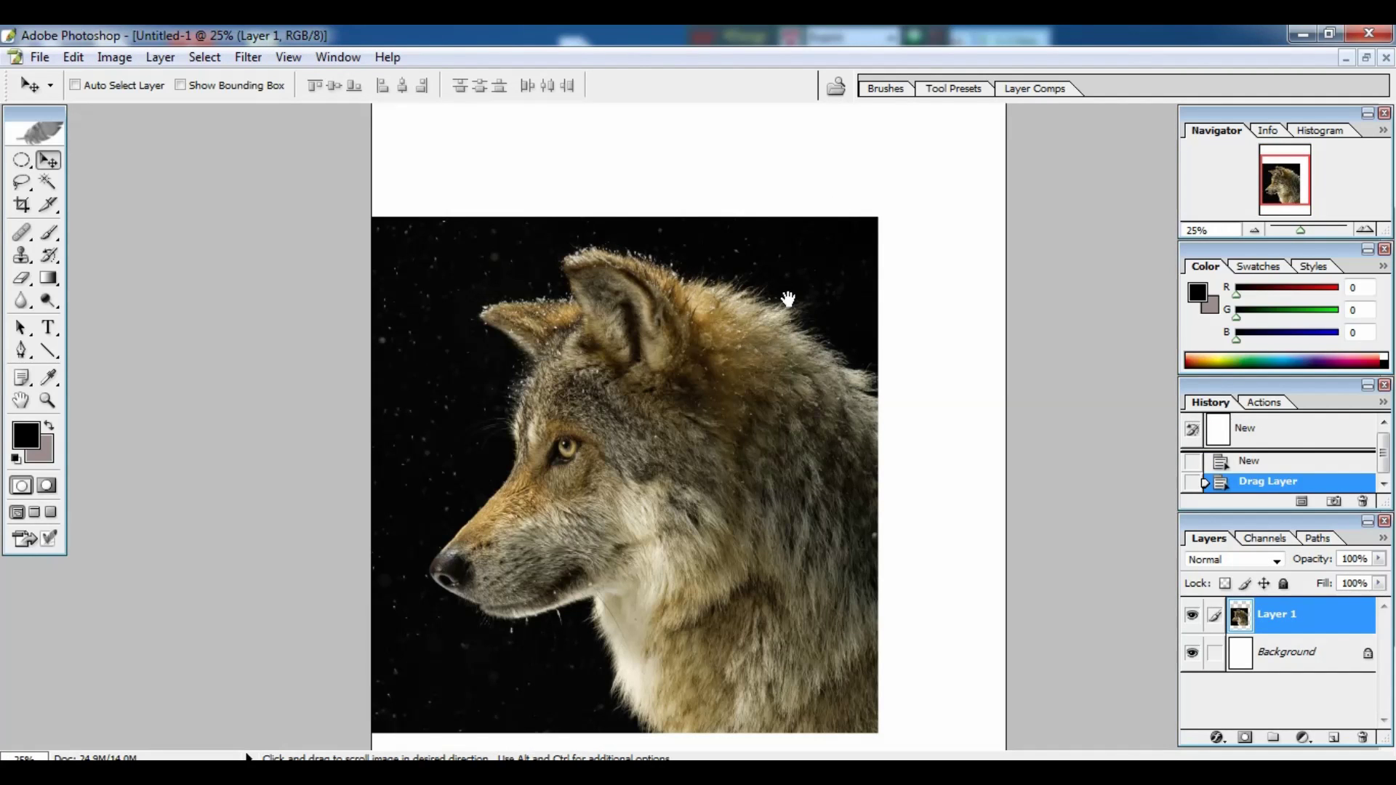
drag(754, 325, 825, 279)
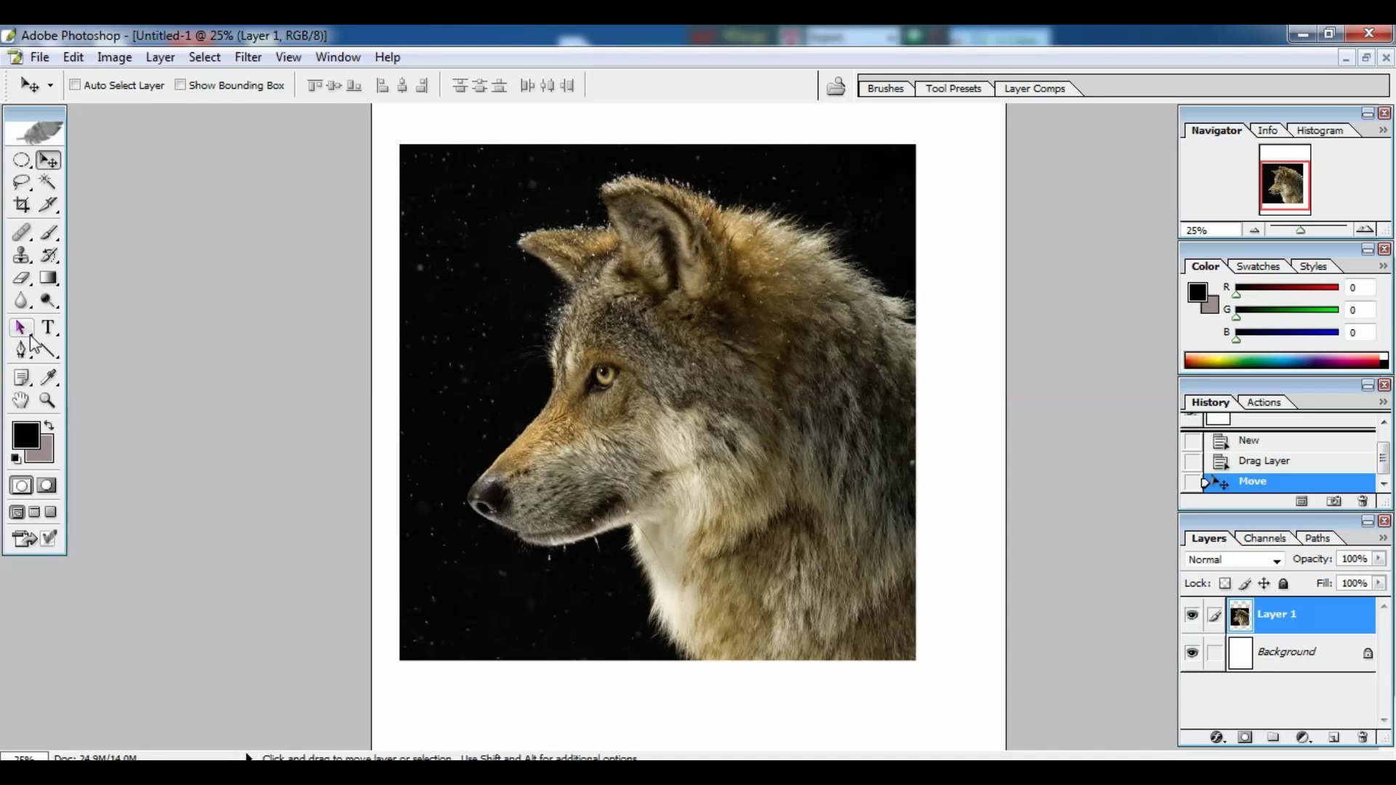
- Start a Pen tool shape layer at the wolf's chin and curve its first segment along the lower jaw to the throat
click(64, 414)
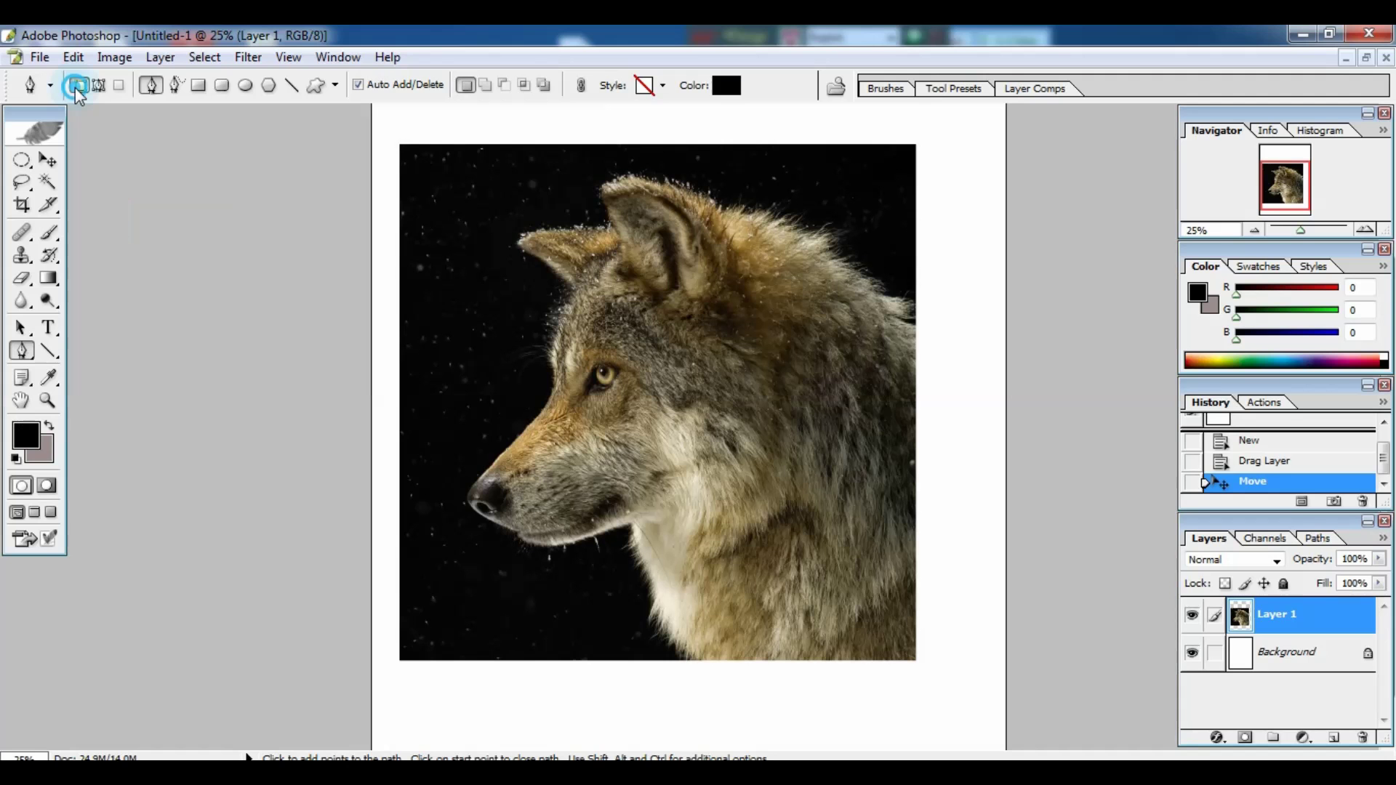
key(ctrl+plus)
key(ctrl+plus)
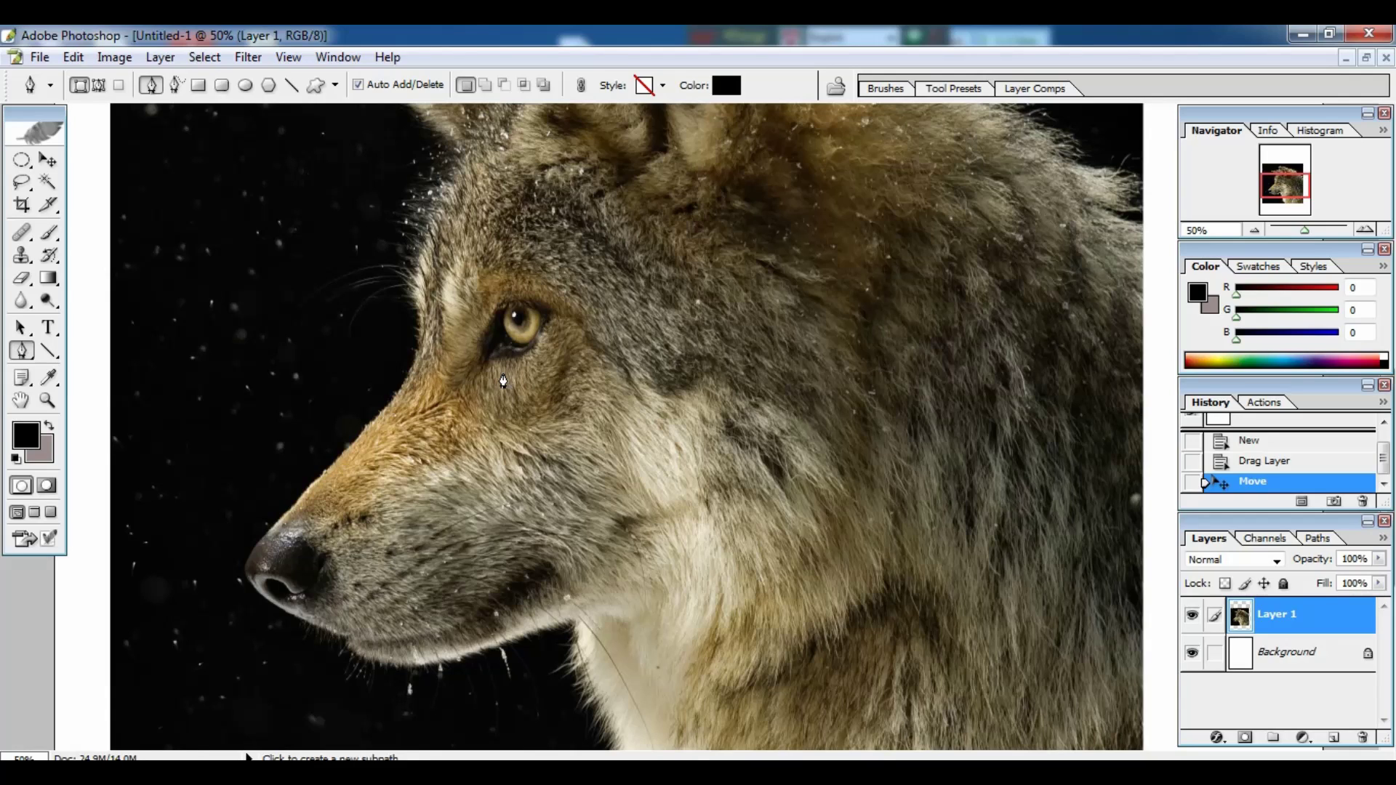
key(ctrl+minus)
key(ctrl+minus)
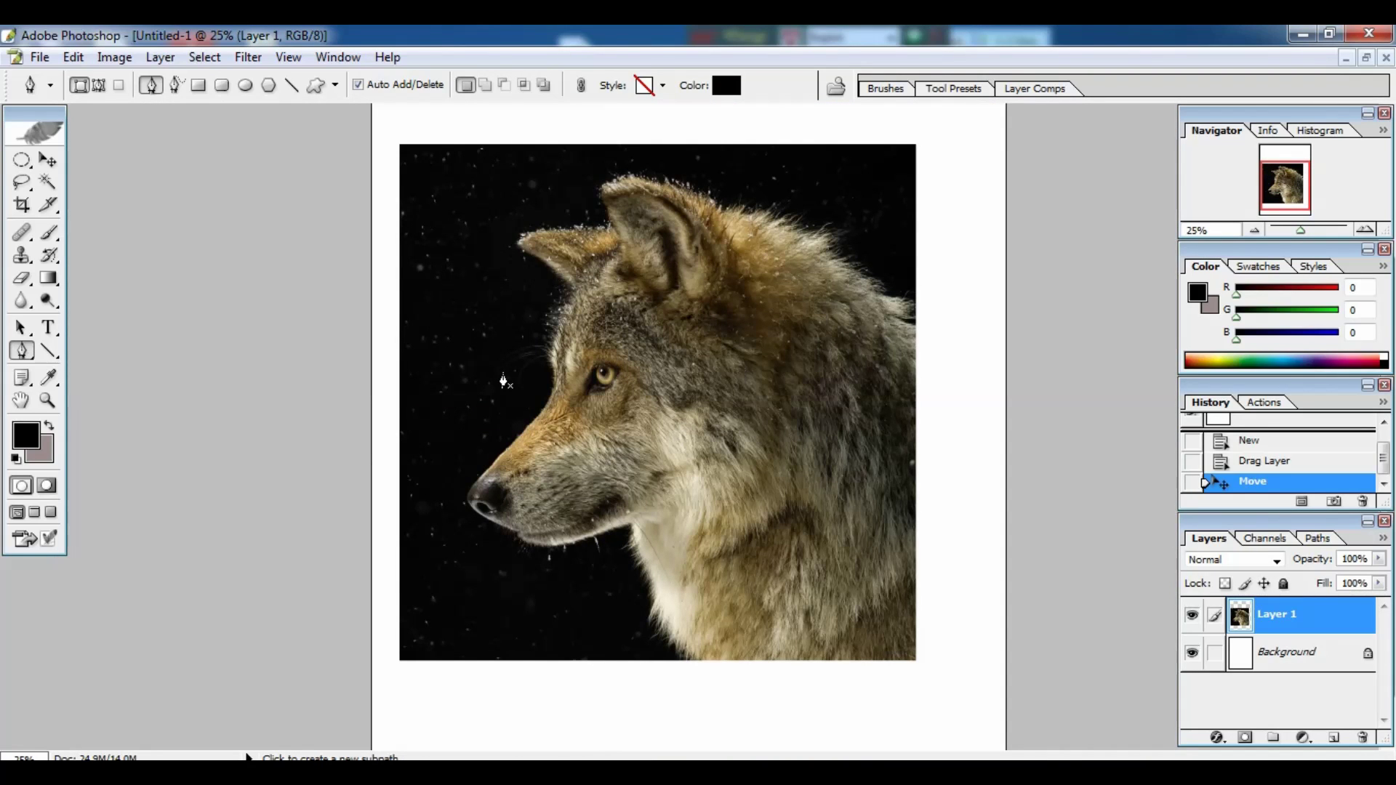
key(ctrl+plus)
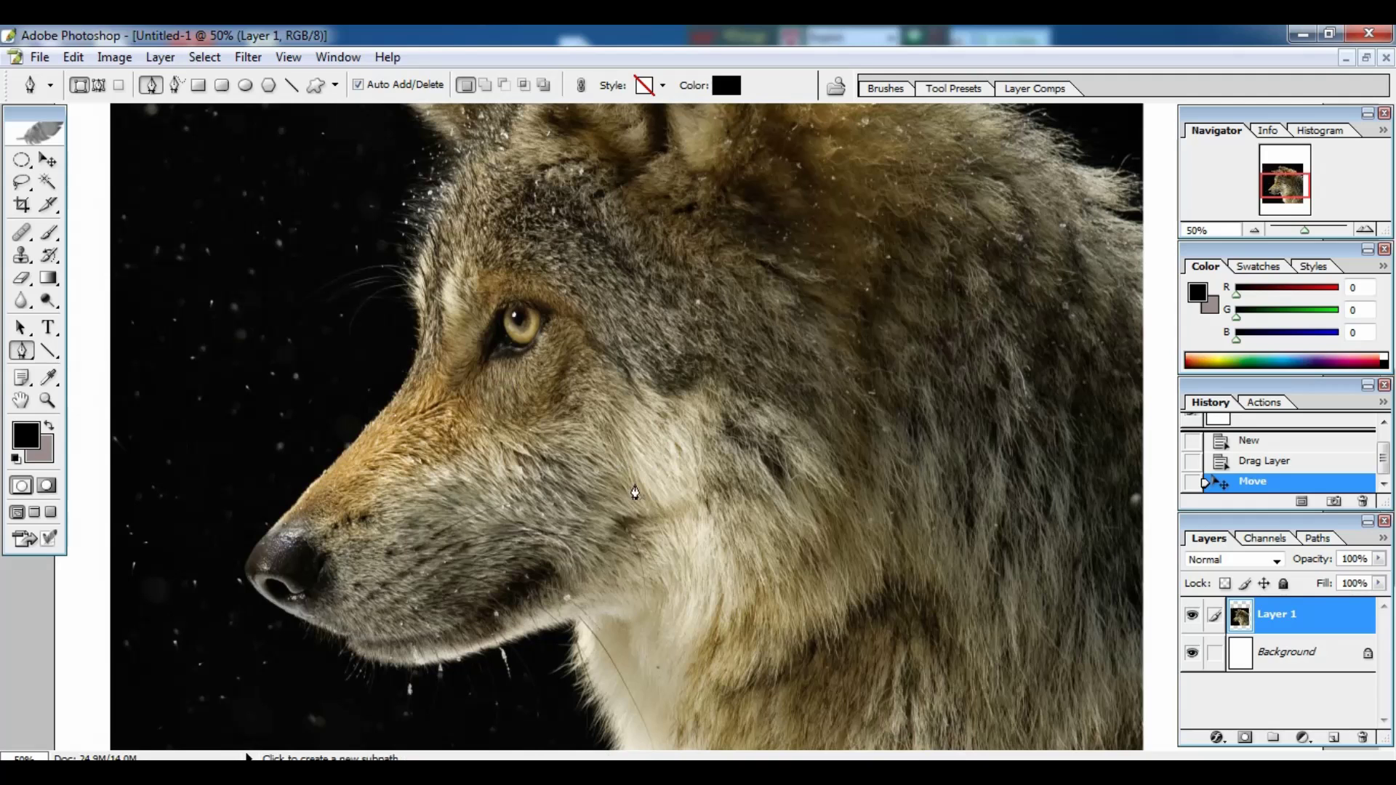
drag(560, 555, 559, 429)
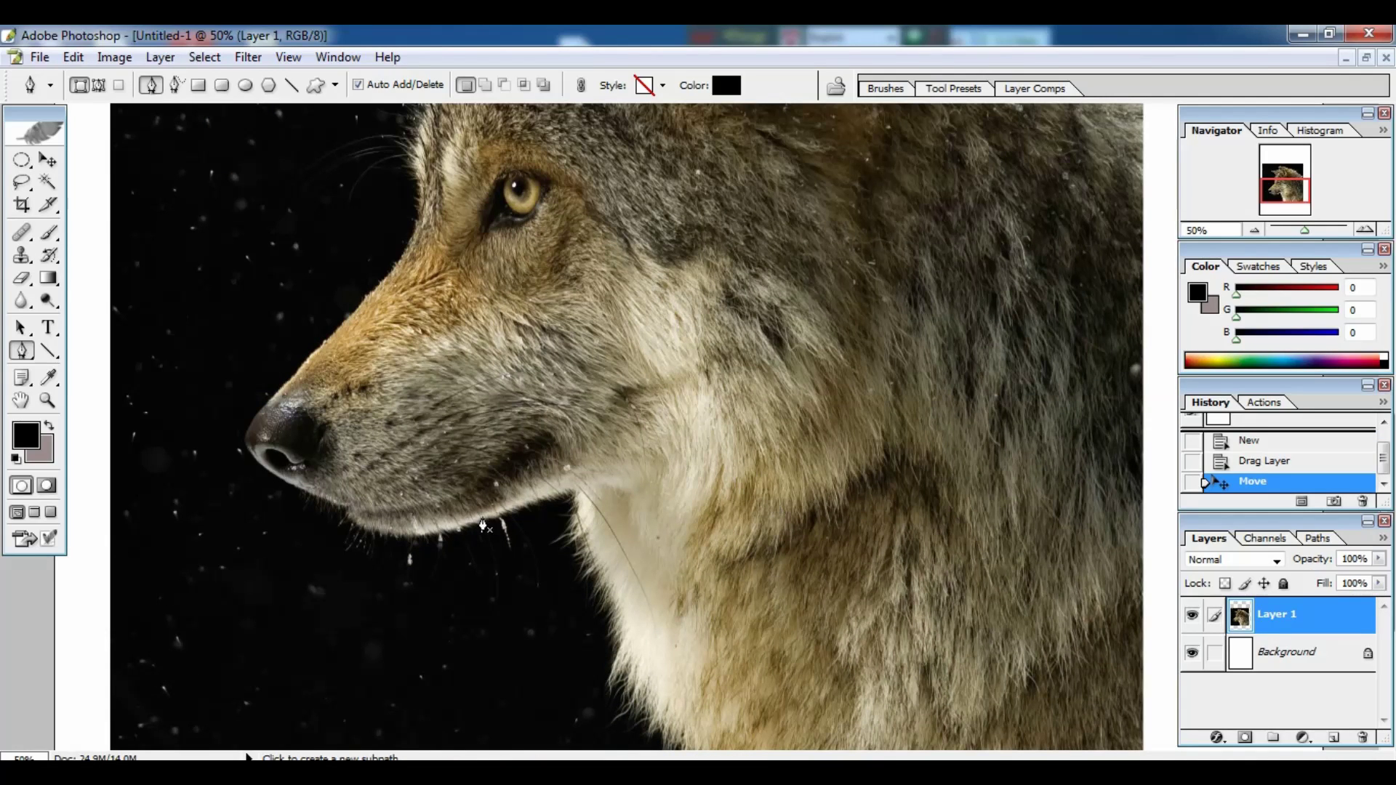
click(348, 511)
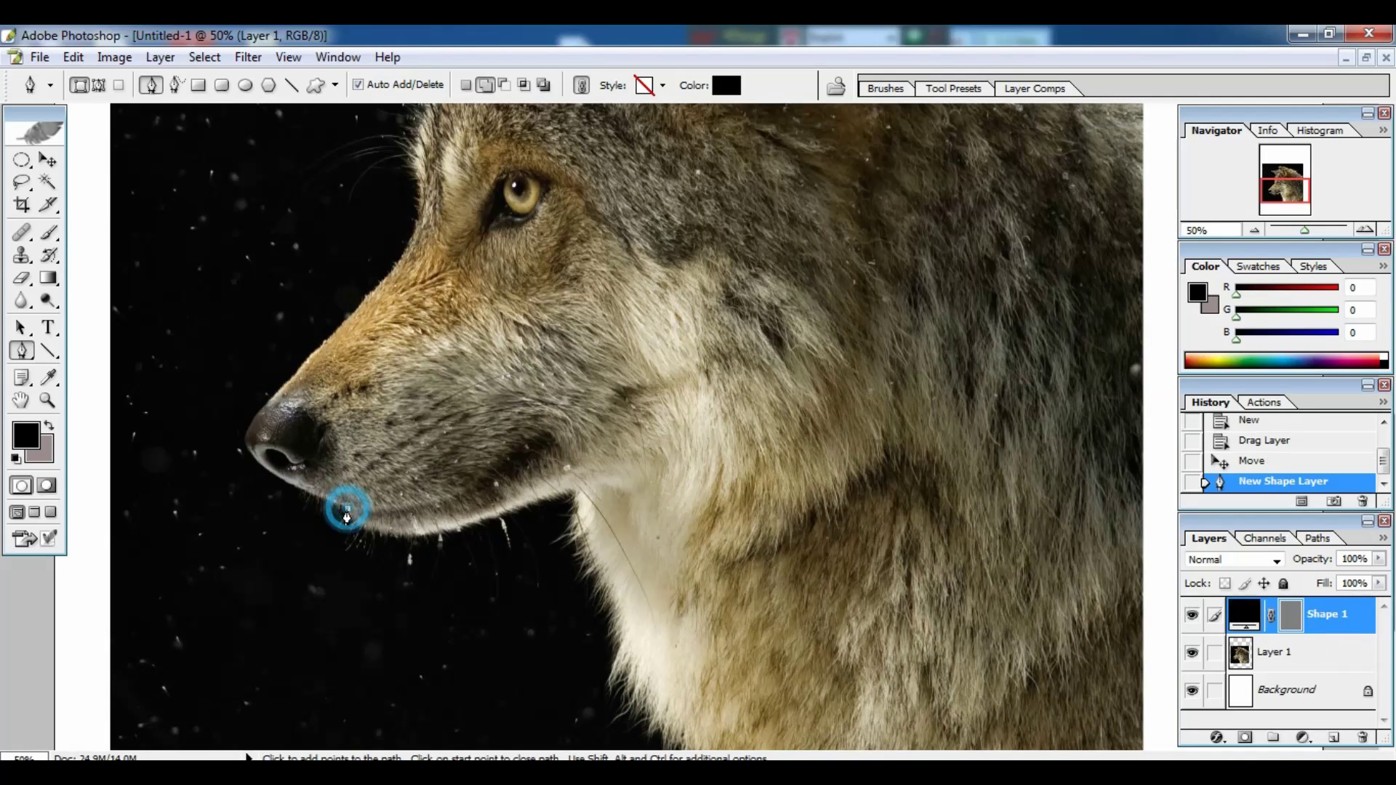
drag(574, 493, 773, 403)
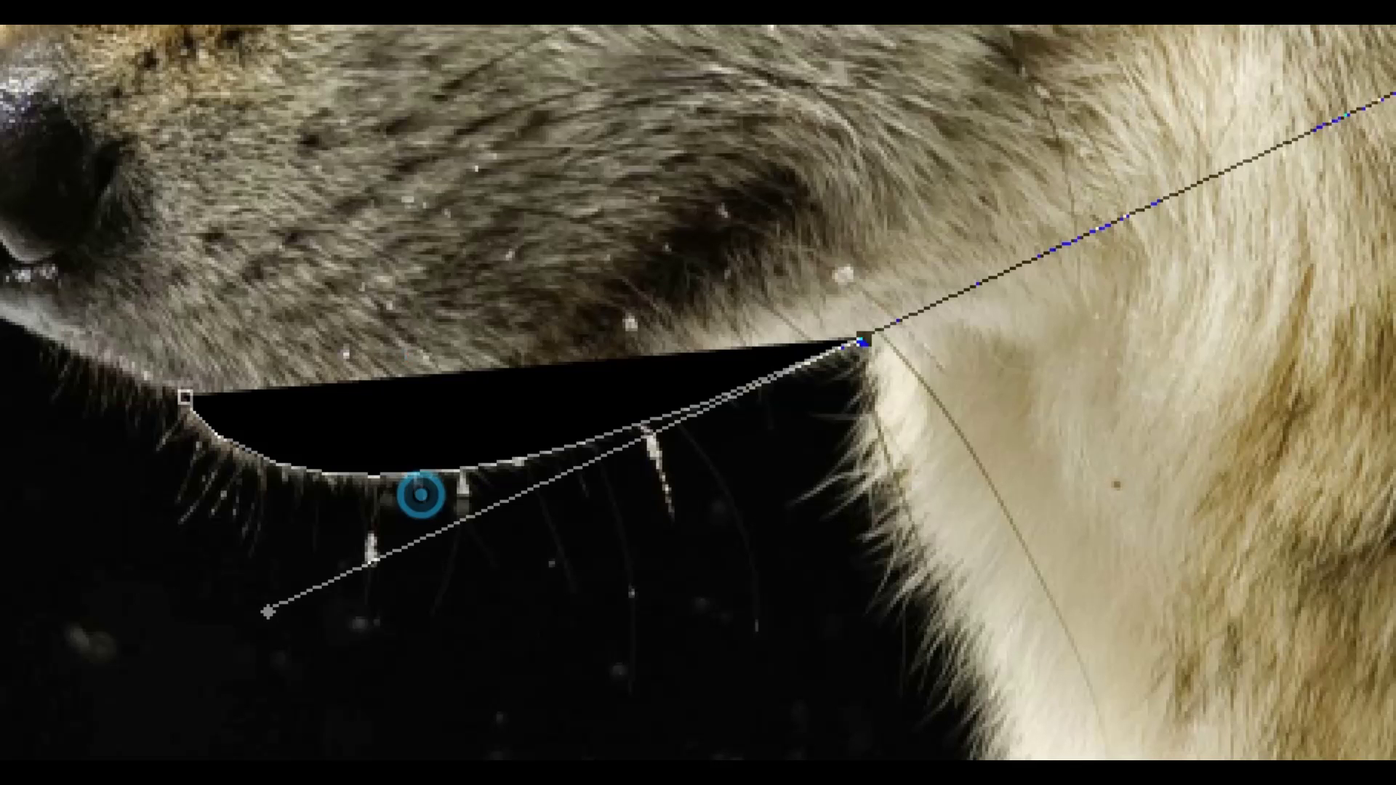
drag(404, 355, 532, 430)
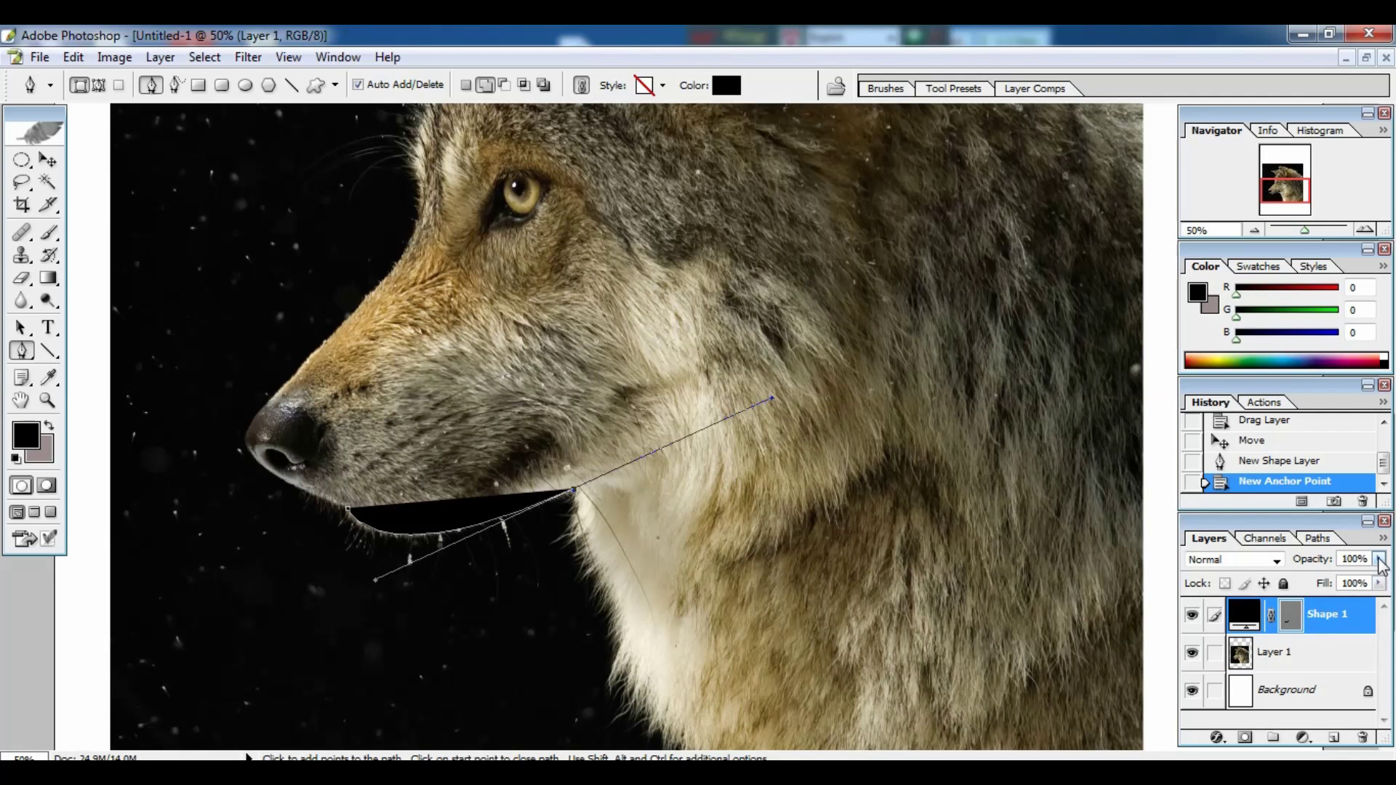
- Set the Shape 1 layer's opacity to 23% and remove the outgoing handle of the throat anchor point
click(1342, 503)
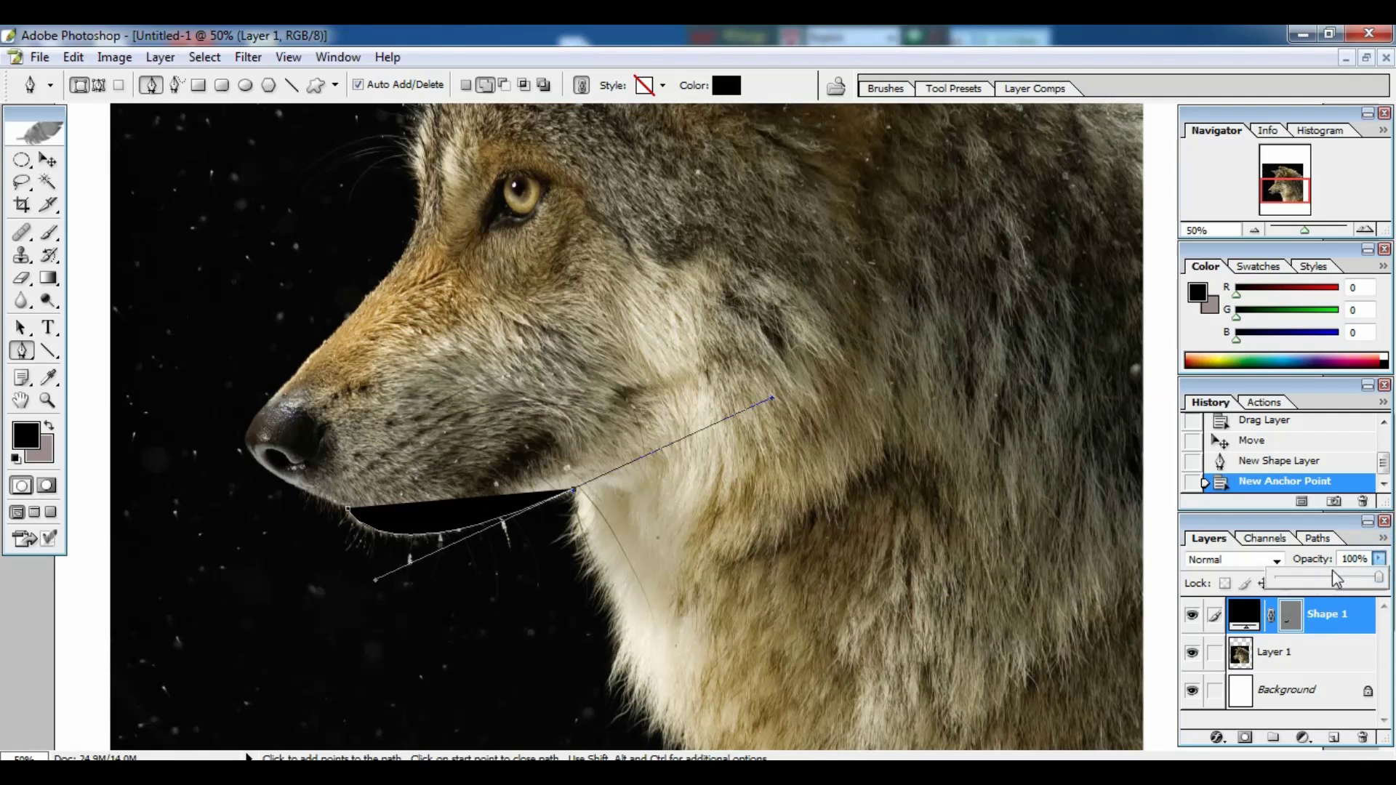
drag(1336, 580, 1298, 578)
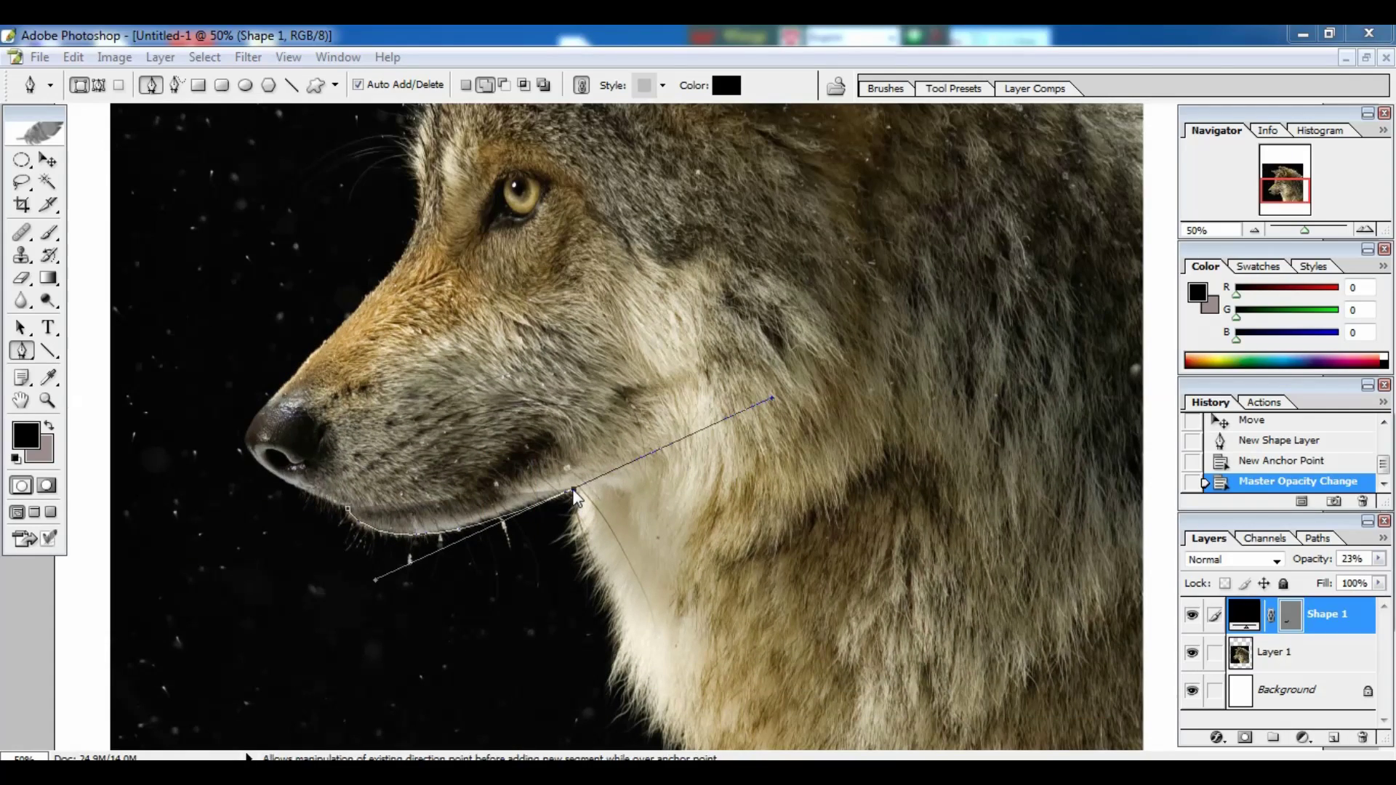
click(573, 497)
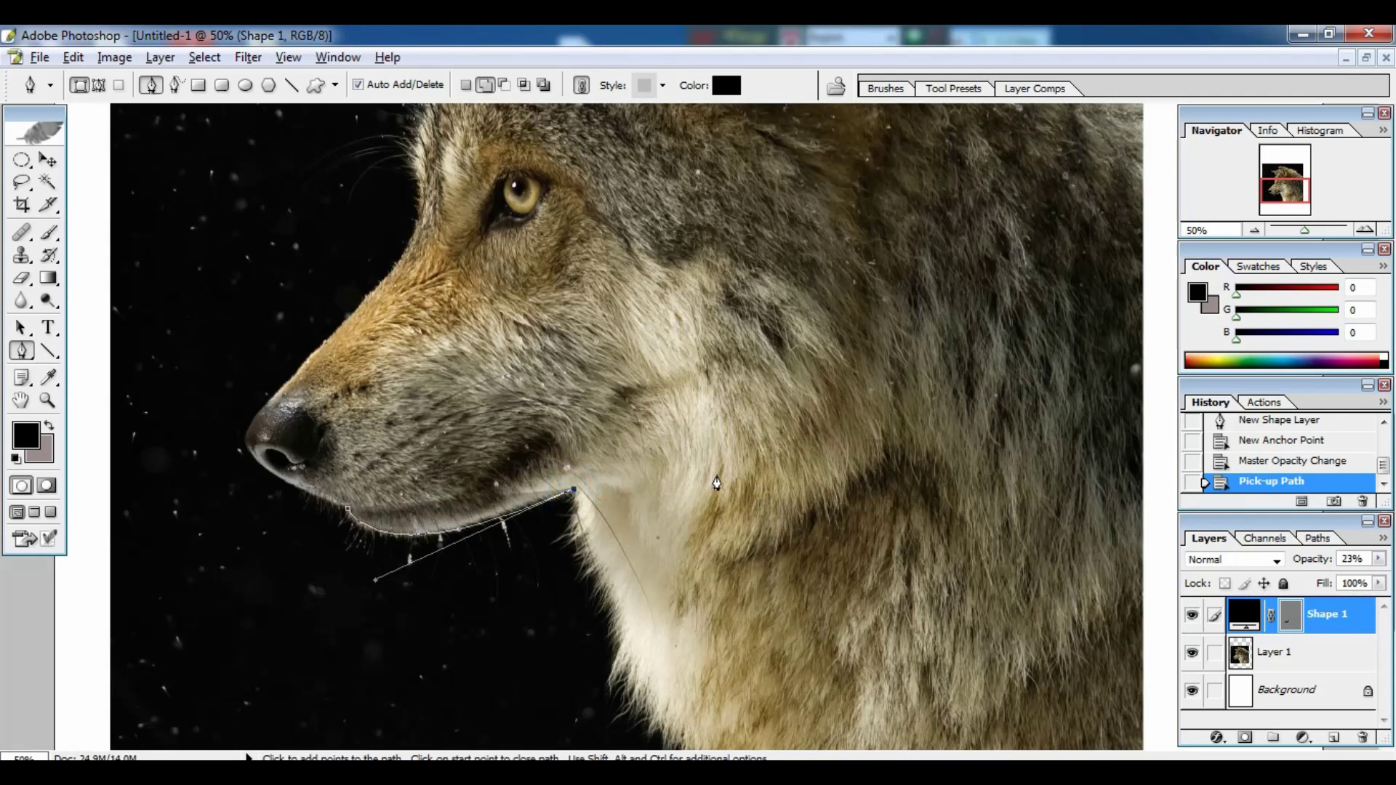
- Extend the path from the throat with a curved segment to a corner point below the cheek
key(ctrl+minus)
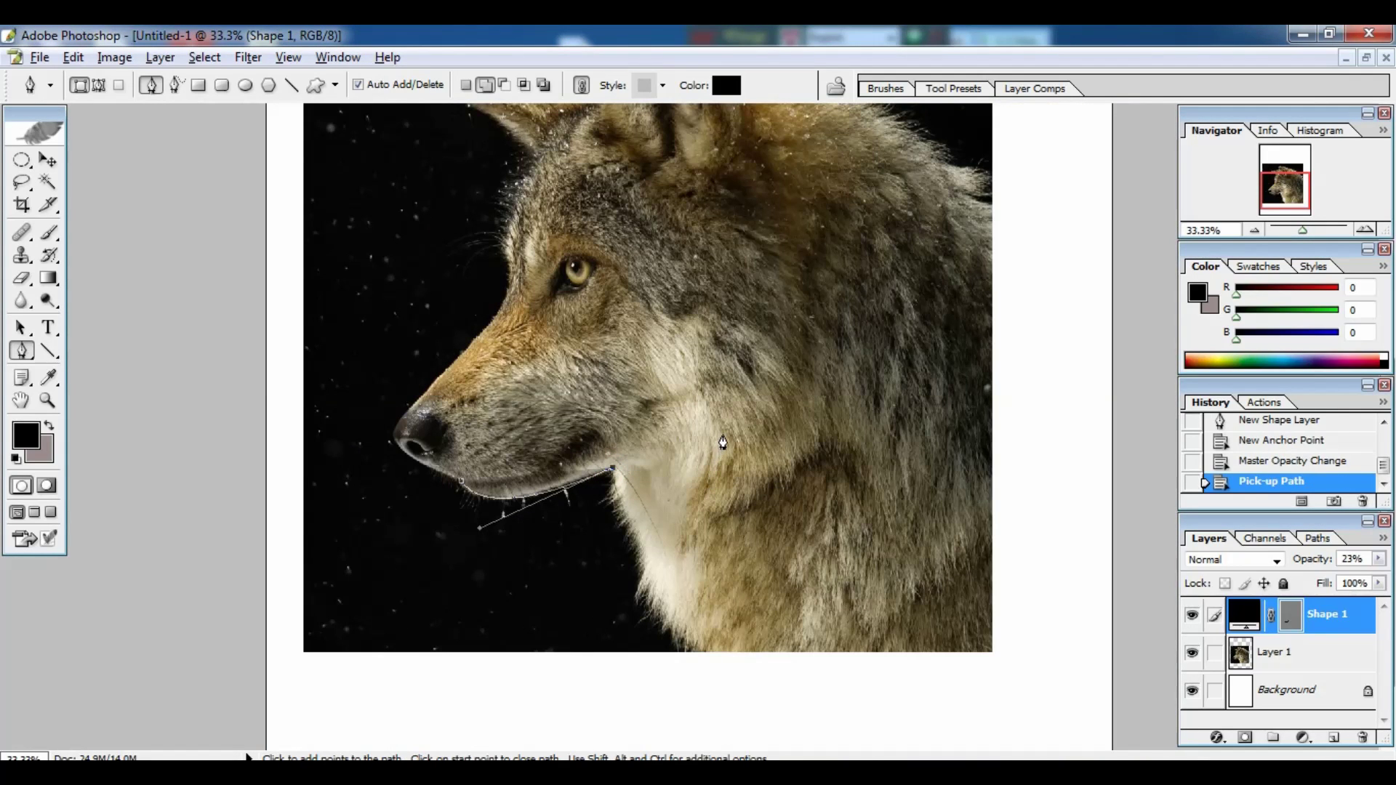
drag(723, 429, 771, 375)
alt+click(723, 429)
key(ctrl+minus)
alt+click(766, 401)
drag(771, 493, 713, 627)
key(ctrl+alt+z)
key(ctrl+alt+z)
key(ctrl+alt+z)
- Continue the path to a pointed tip low on the neck, curve it up behind the head, and down to a second tip
alt+click(750, 544)
drag(805, 270, 723, 289)
scroll(724, 290, down, 3)
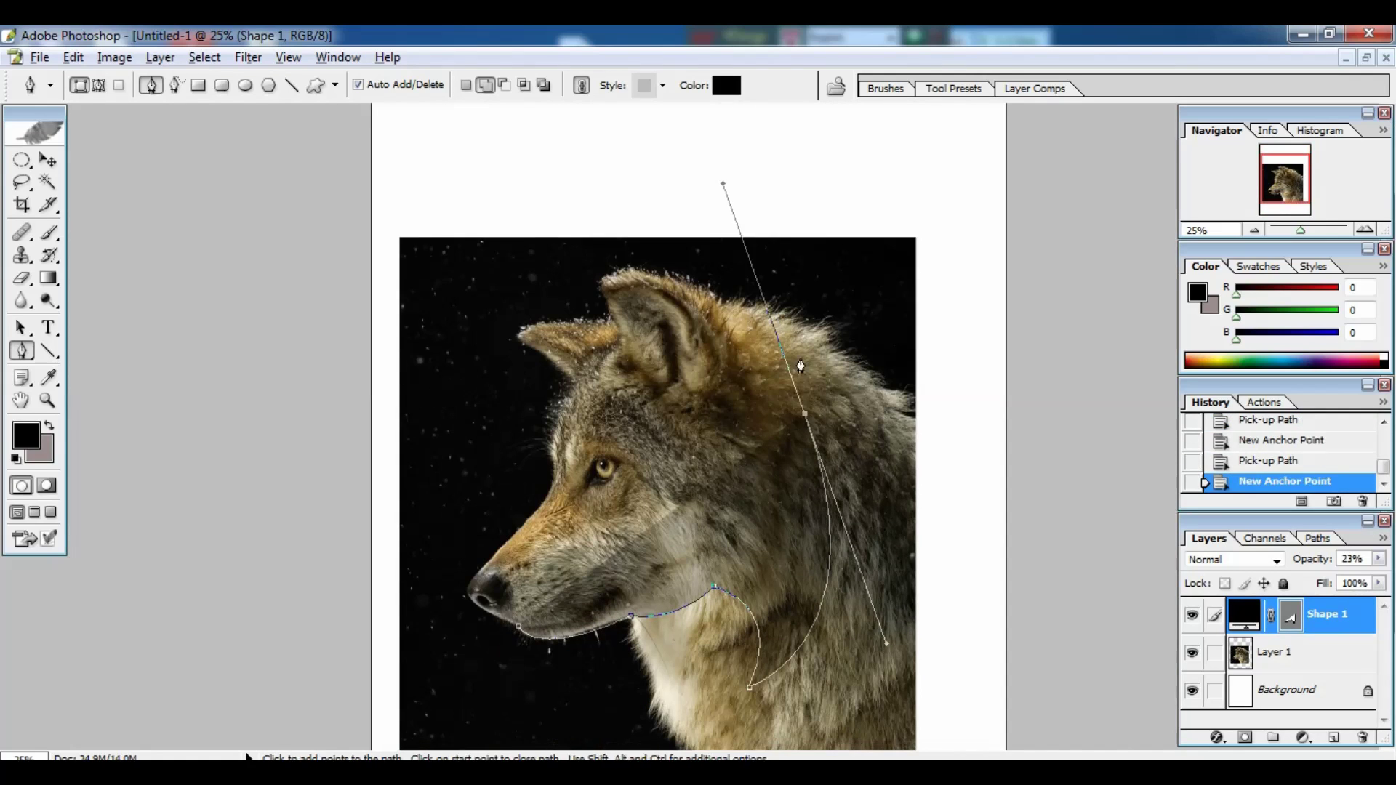
alt+click(805, 414)
drag(848, 472, 857, 518)
alt+click(848, 472)
- Trace the path over the back of the head and along the near ear to its tip
drag(769, 320, 707, 313)
alt+click(769, 319)
alt+click(723, 311)
drag(608, 280, 623, 343)
alt+click(606, 280)
click(604, 287)
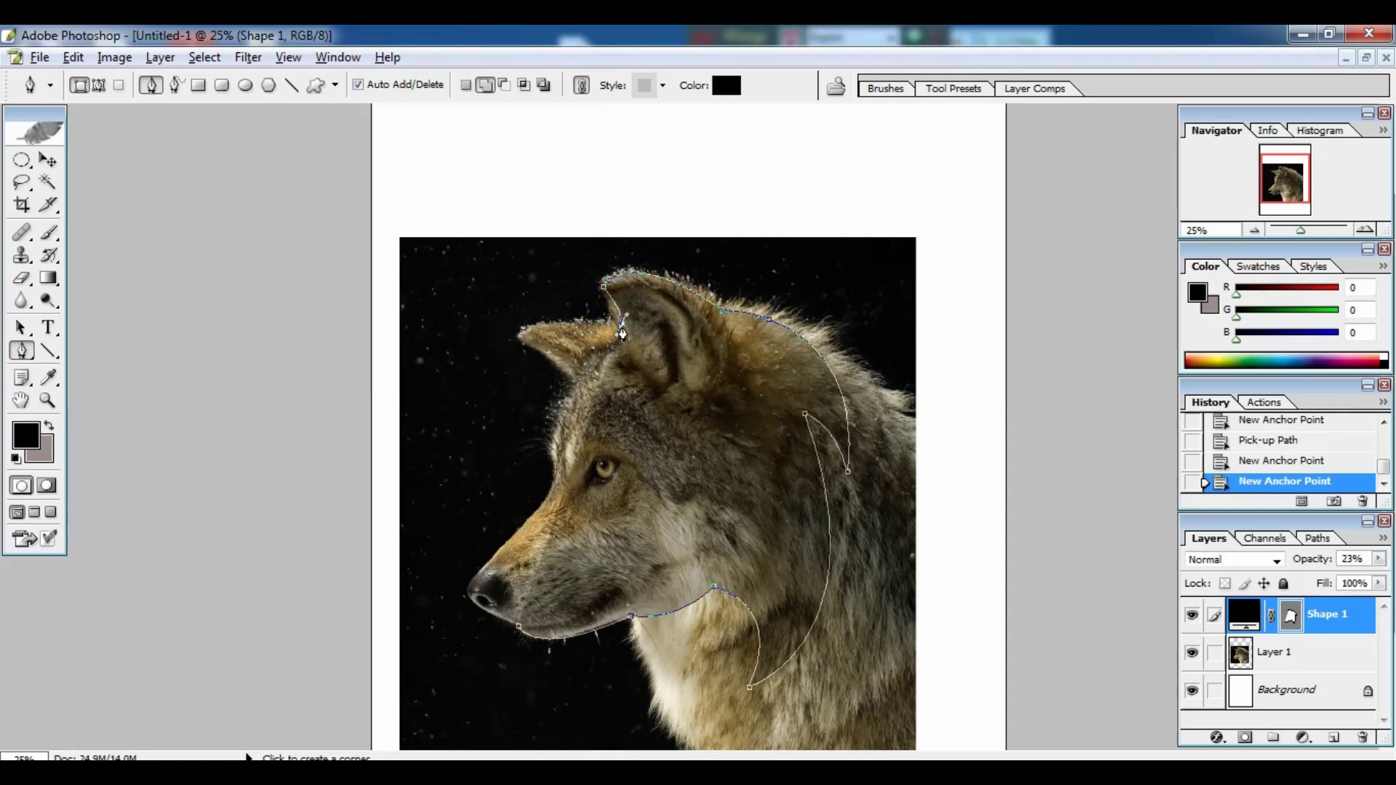
- Trace the path around the far ear and down the forehead to a corner point at the brow
alt+click(621, 325)
drag(522, 338, 602, 407)
alt+click(522, 338)
alt+click(574, 378)
drag(556, 468, 573, 497)
alt+click(557, 468)
- Trace the path down the muzzle and around the nose, closing it at the starting point on the chin
key(ctrl+plus)
key(ctrl+plus)
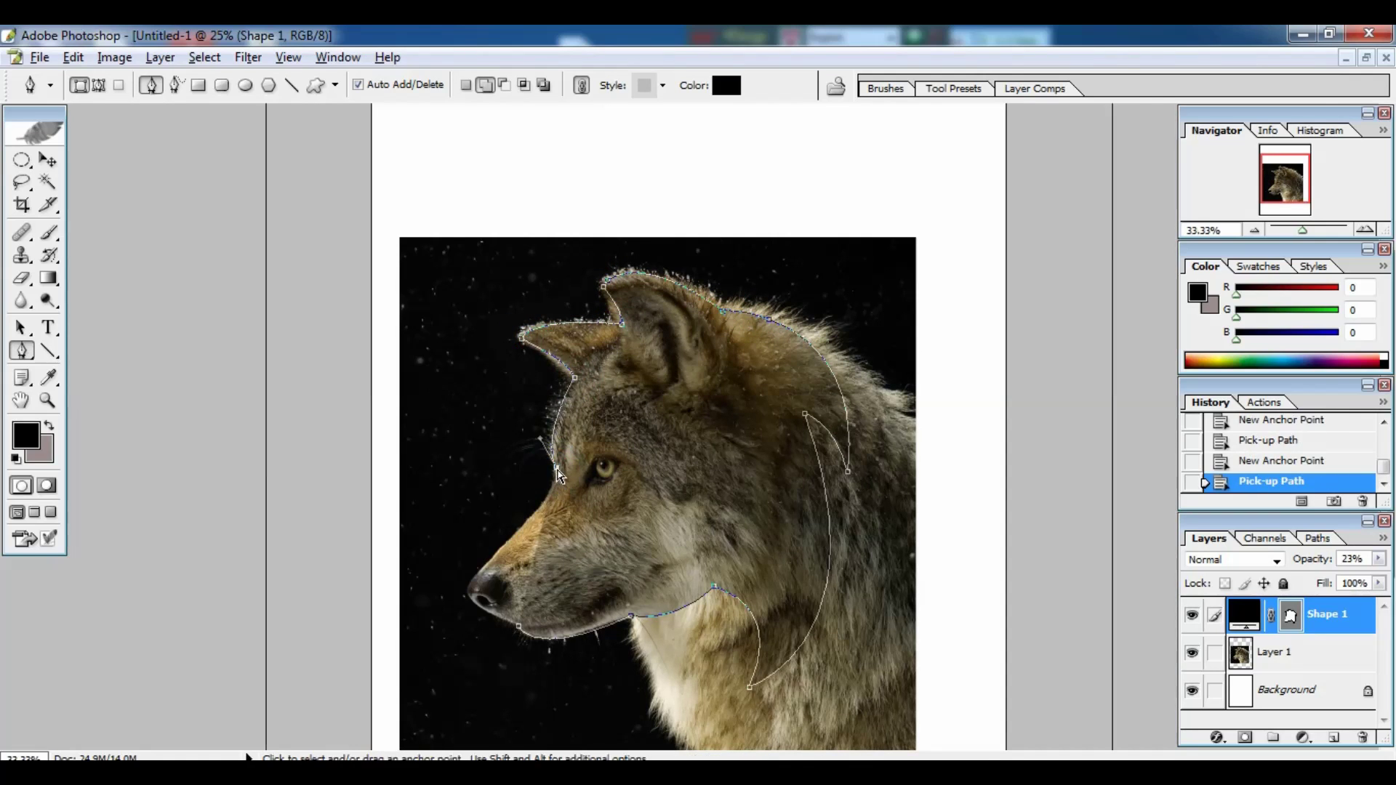
scroll(408, 403, down, 3)
click(406, 398)
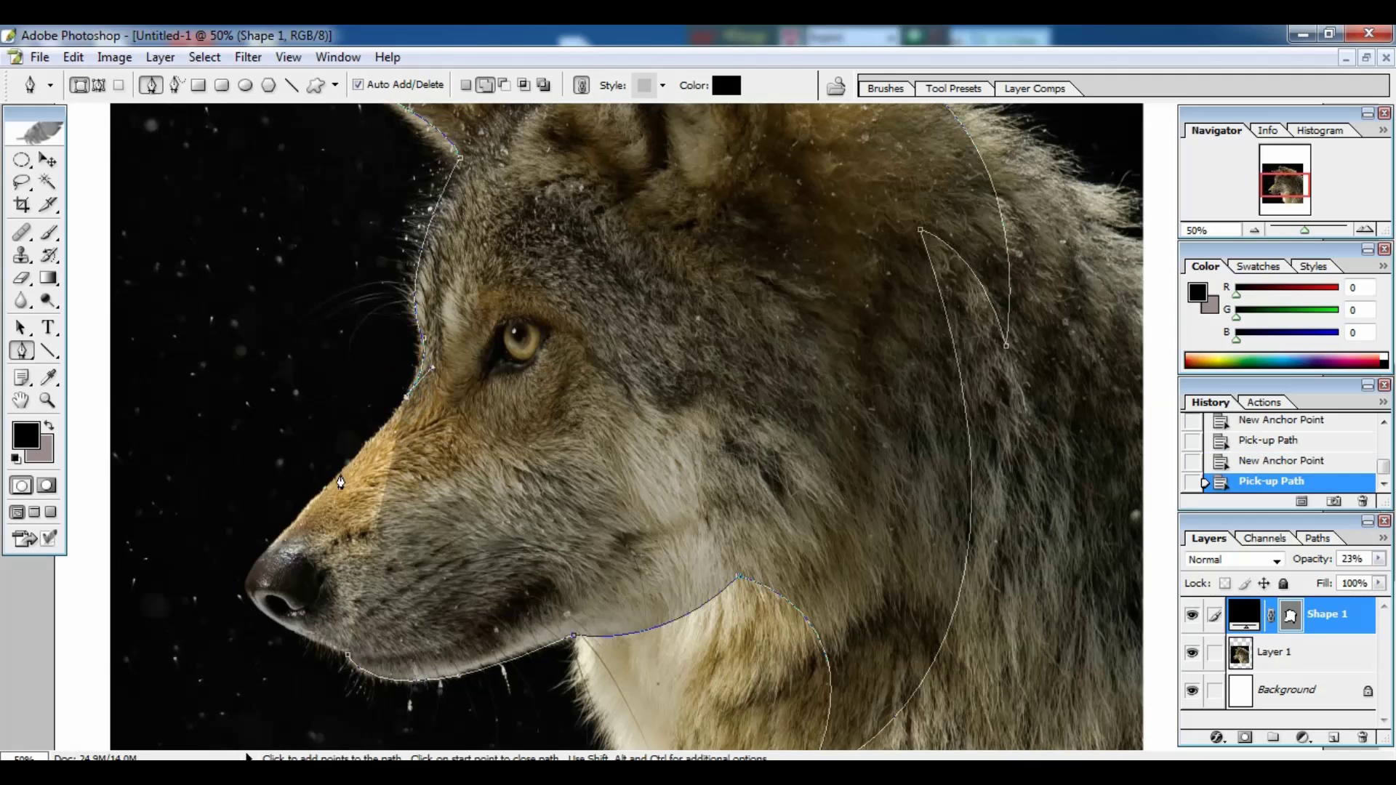
drag(336, 478, 288, 528)
alt+click(336, 478)
drag(249, 589, 249, 611)
alt+click(248, 589)
drag(348, 655, 441, 685)
- Preview the closed head shape at 100% opacity, then set the Shape 1 layer's opacity to 40%
key(ctrl+minus)
key(ctrl+minus)
drag(1318, 566, 1390, 561)
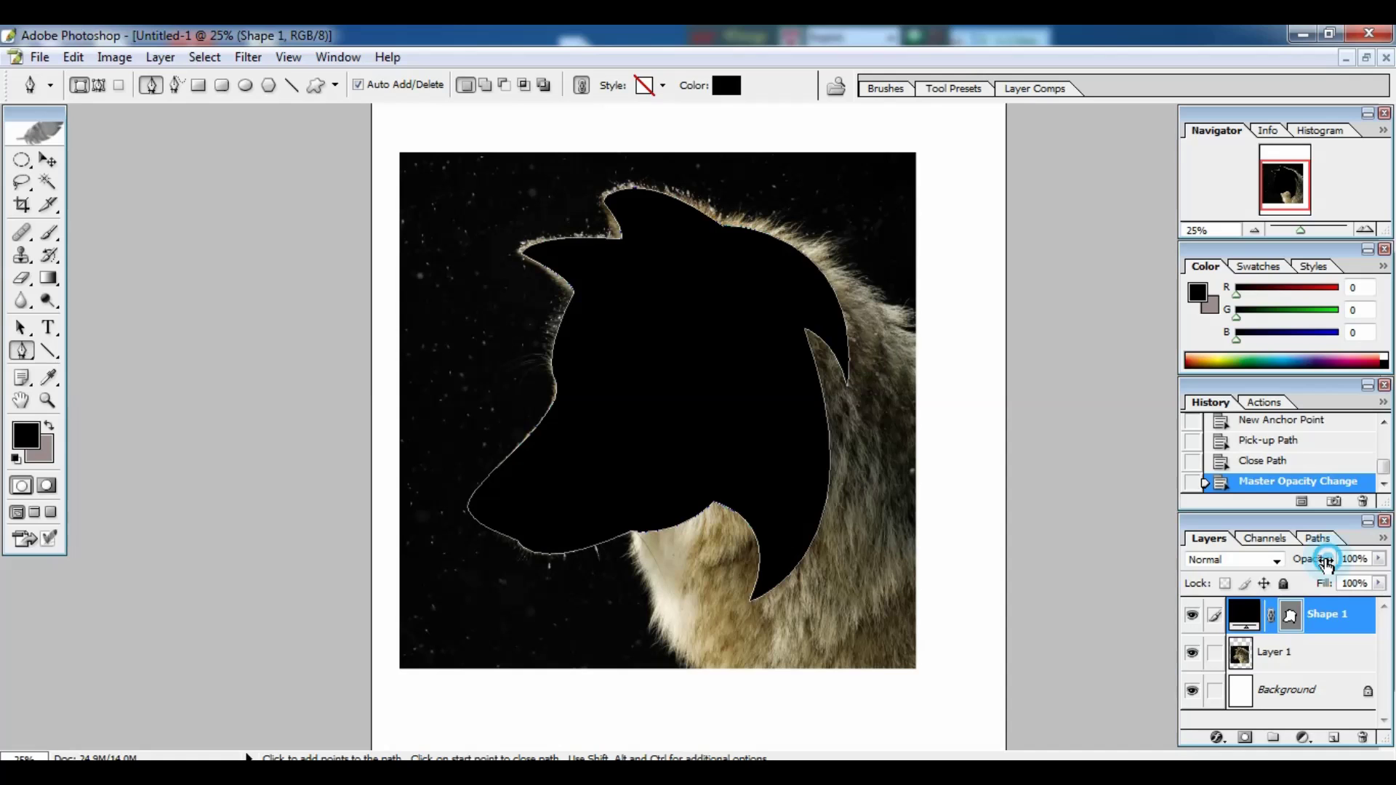
drag(1320, 566, 1267, 572)
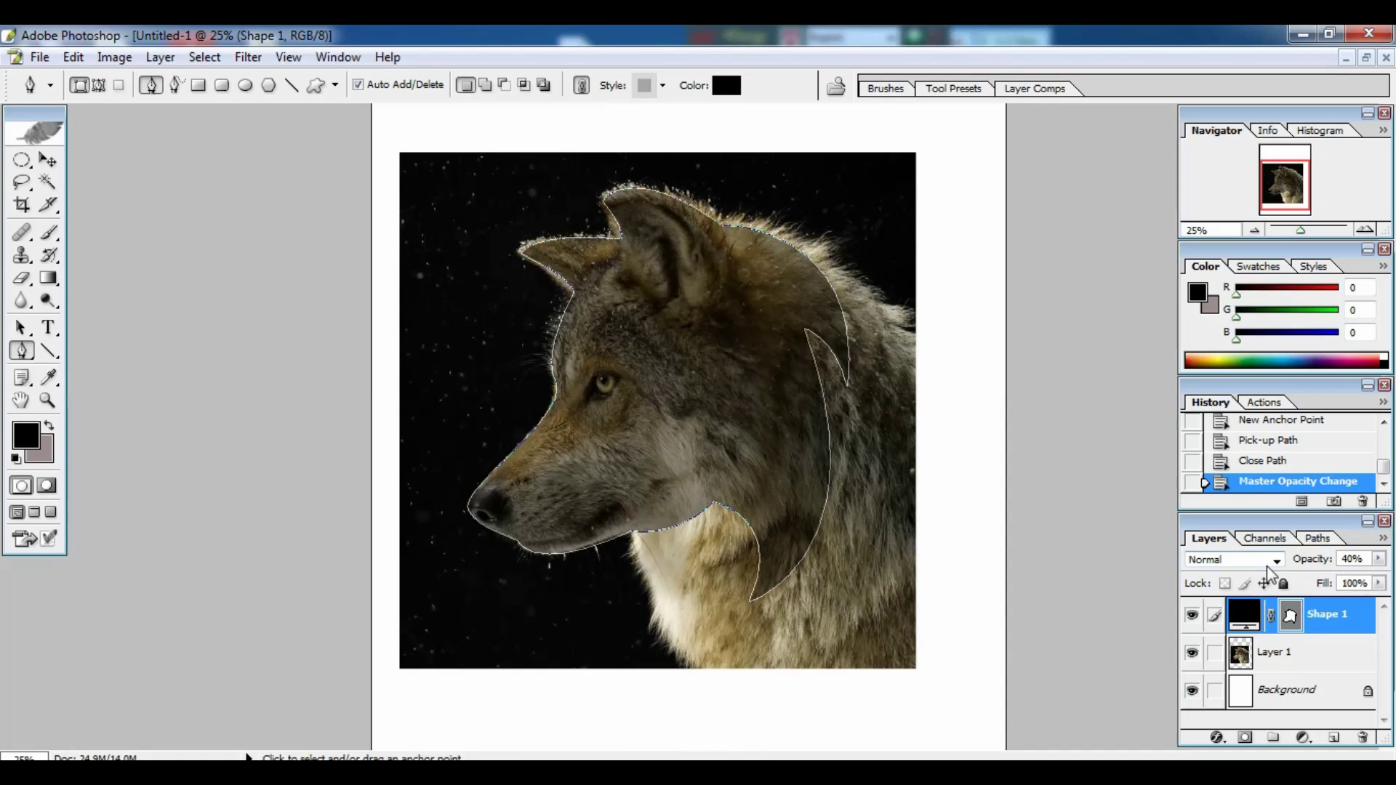
- Start a second Pen tool shape at the chin and curve it through the mouth corner to the upper cheek
key(ctrl+plus)
key(ctrl+plus)
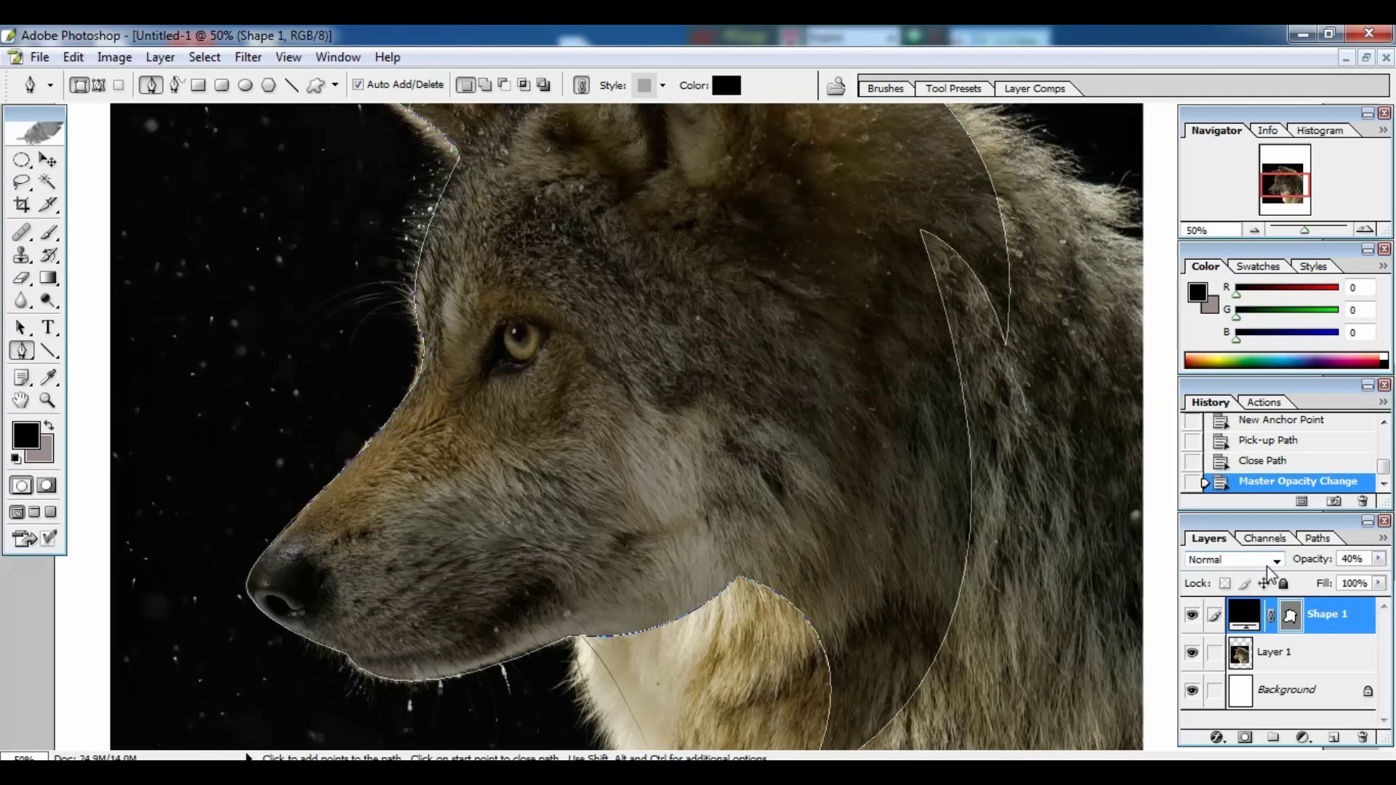
click(347, 654)
drag(565, 564, 695, 445)
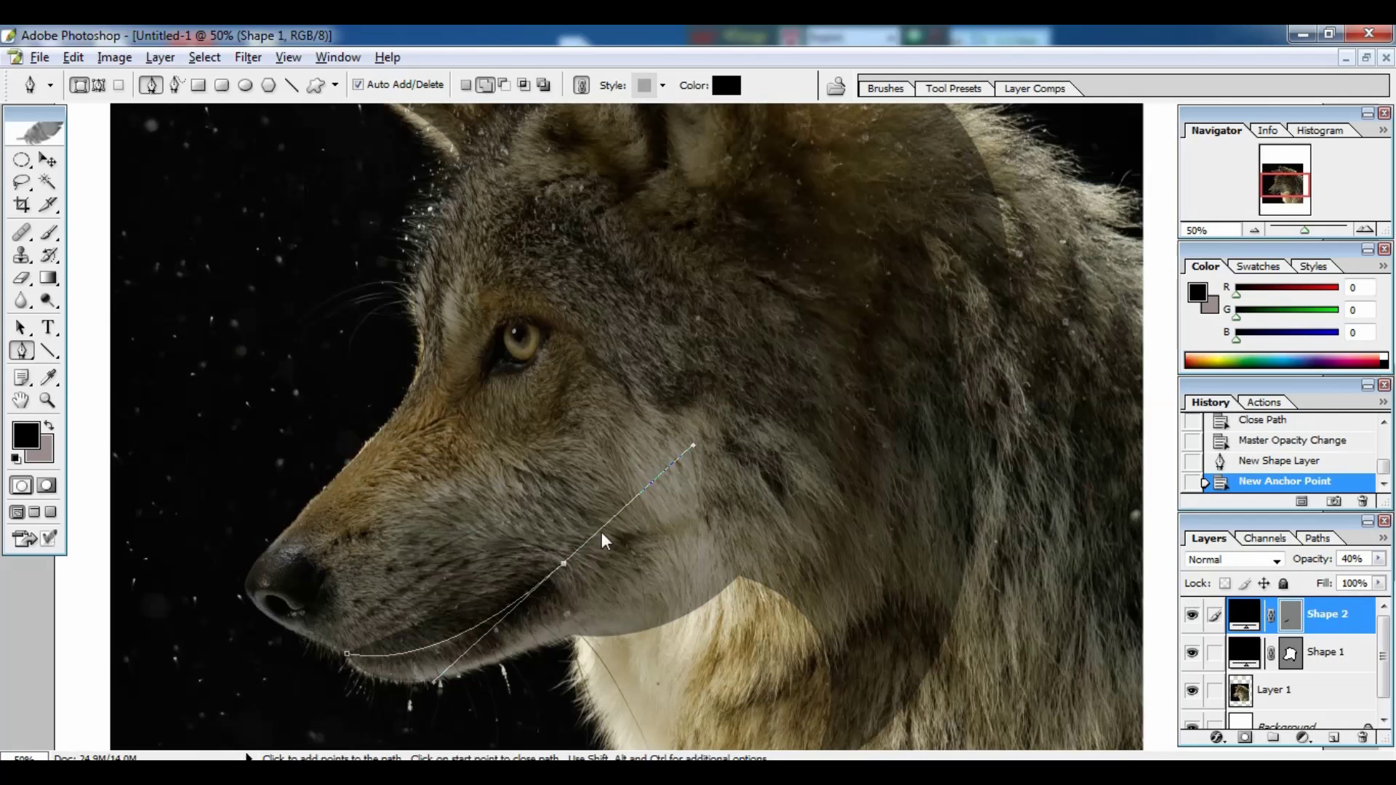
drag(715, 497, 844, 477)
click(564, 564)
click(748, 482)
- Curve the second shape's path around the back of the cheek and down to the pointed tip on the neck
key(ctrl+minus)
drag(869, 540, 911, 623)
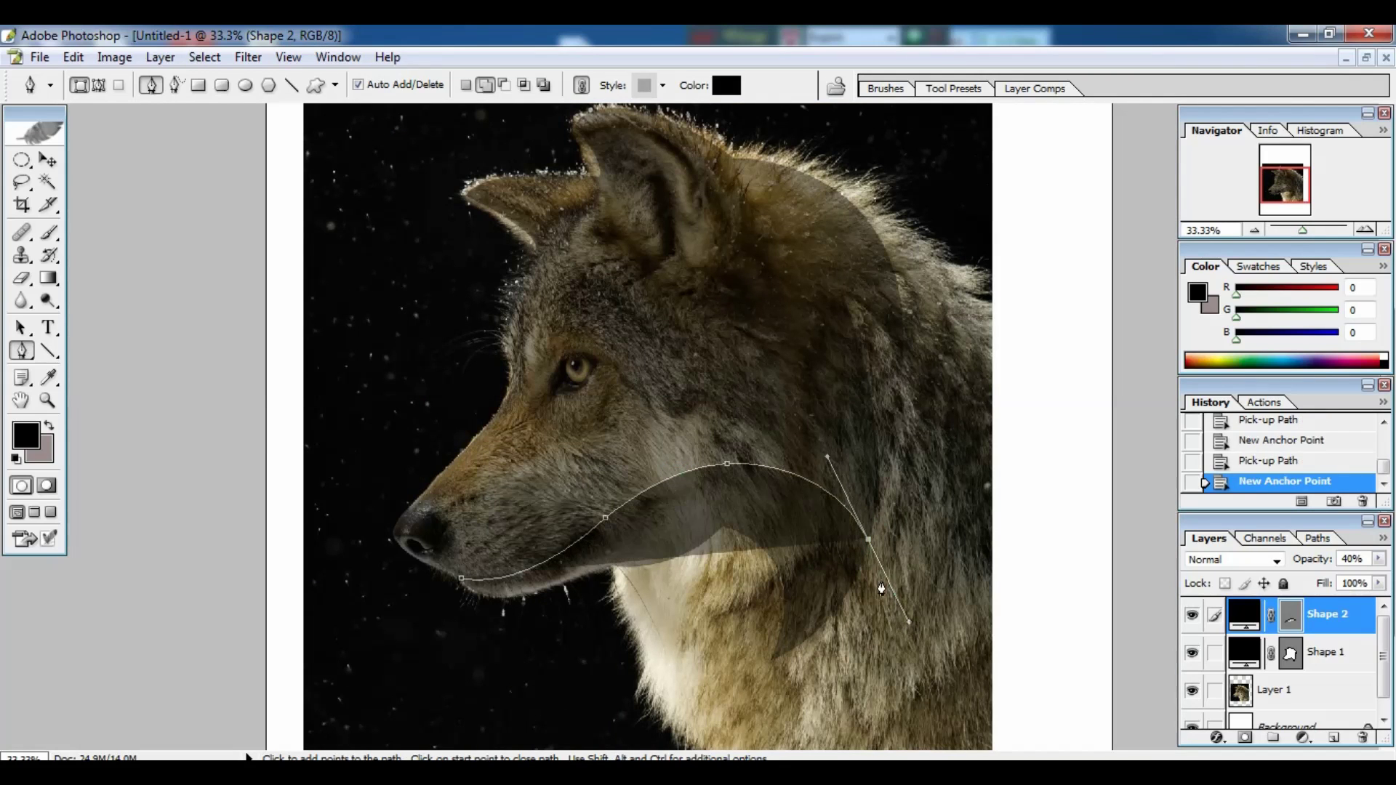
click(869, 539)
click(771, 660)
click(771, 660)
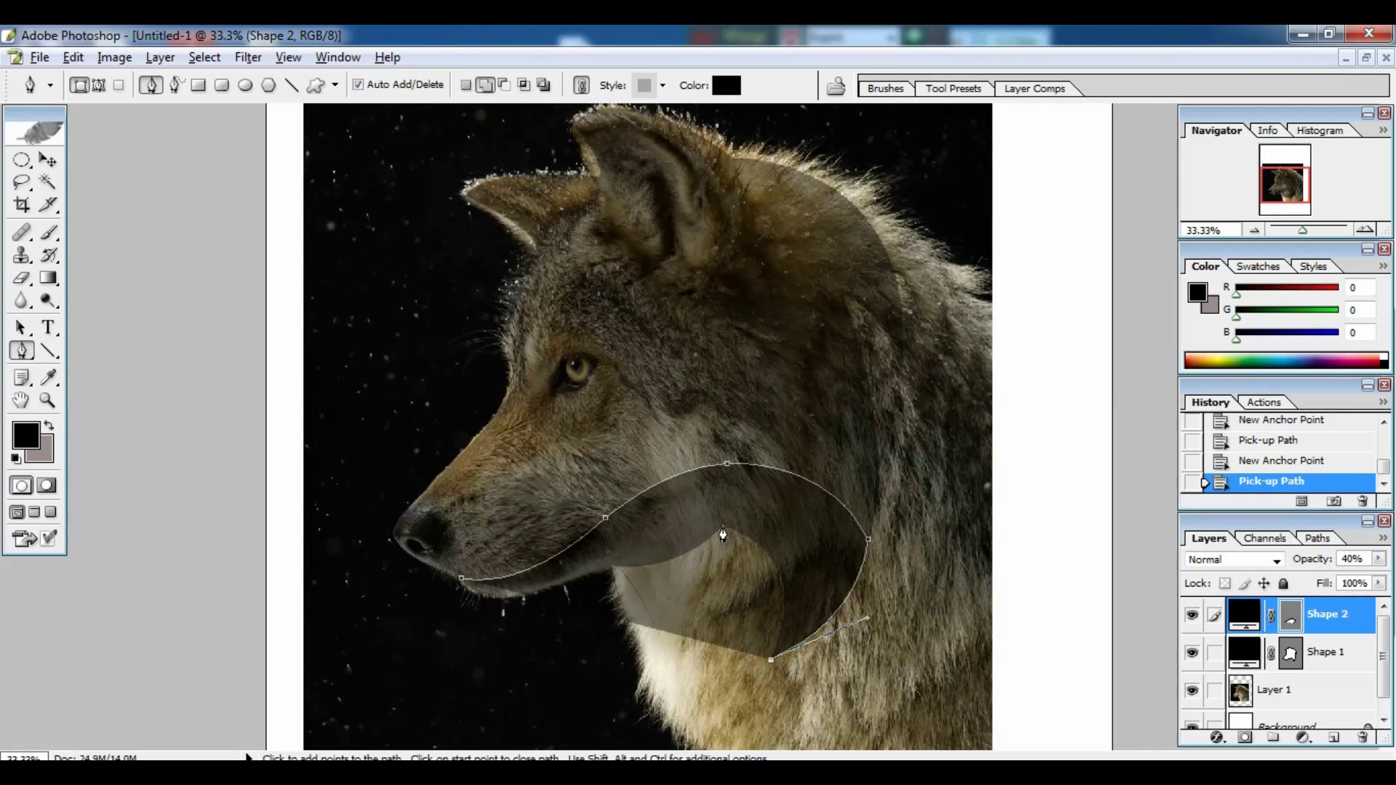
- Trace the second shape back along the throat and lower jaw, closing it at the chin
drag(724, 525, 634, 504)
click(723, 526)
drag(613, 565, 538, 560)
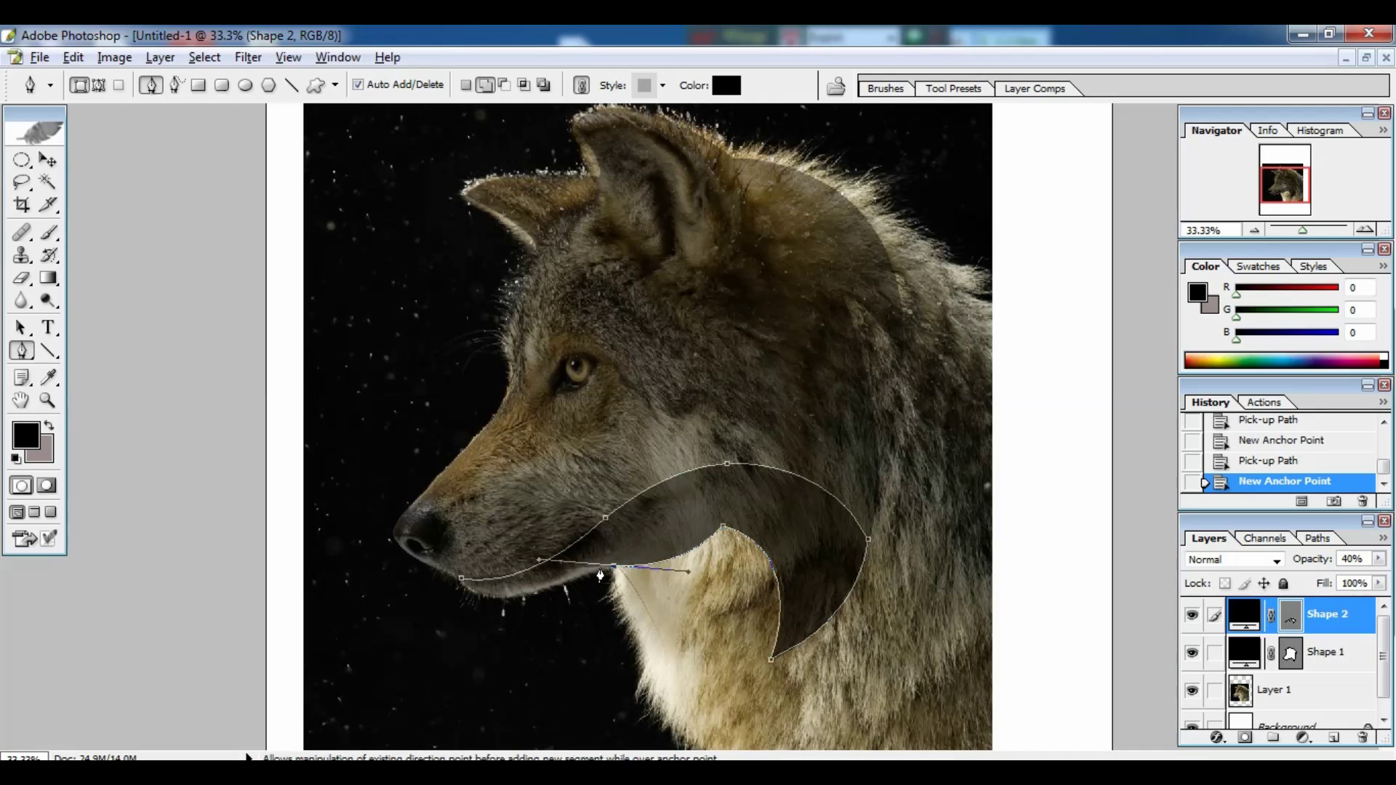
click(614, 566)
click(461, 581)
- Change the Shape 2 layer's fill color to off-white FDF8F8
key(ctrl+plus)
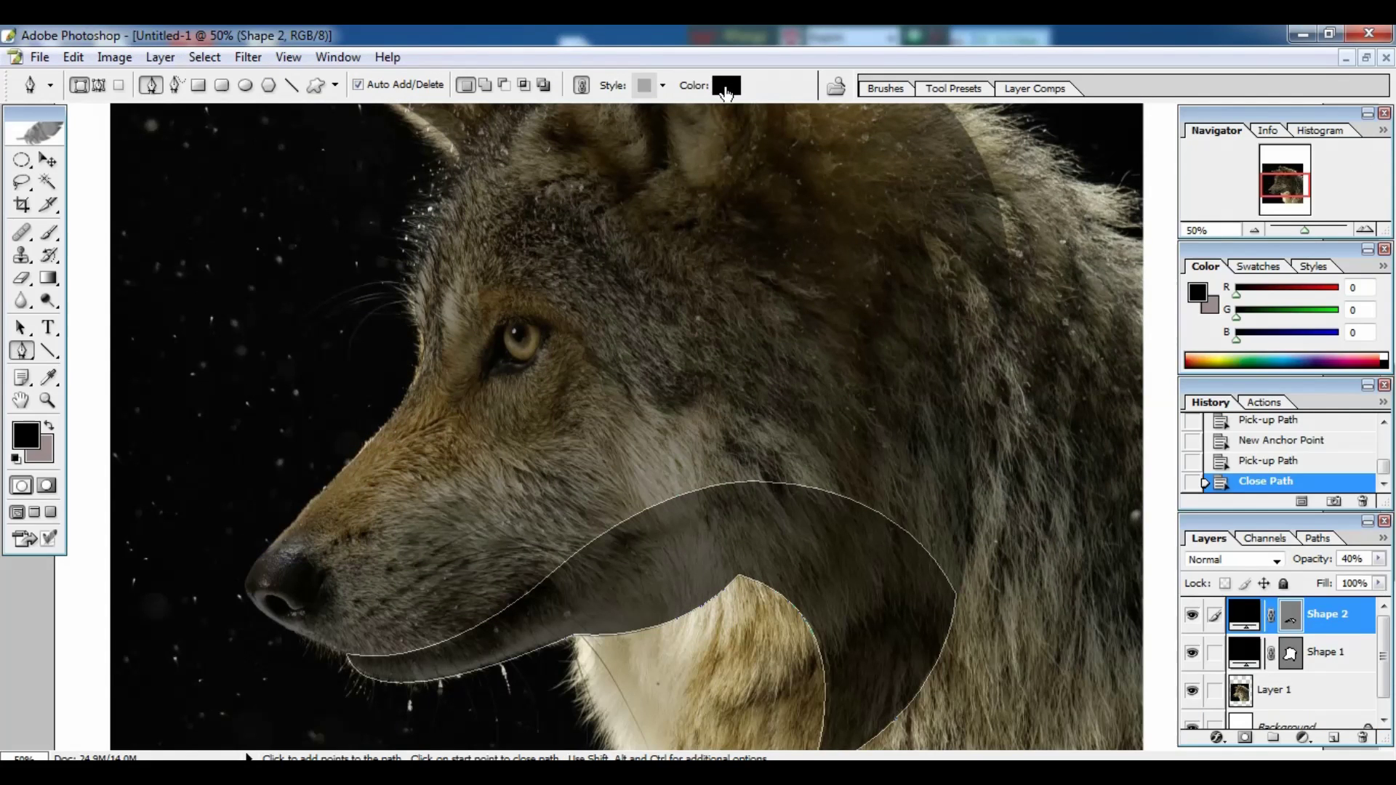
click(726, 85)
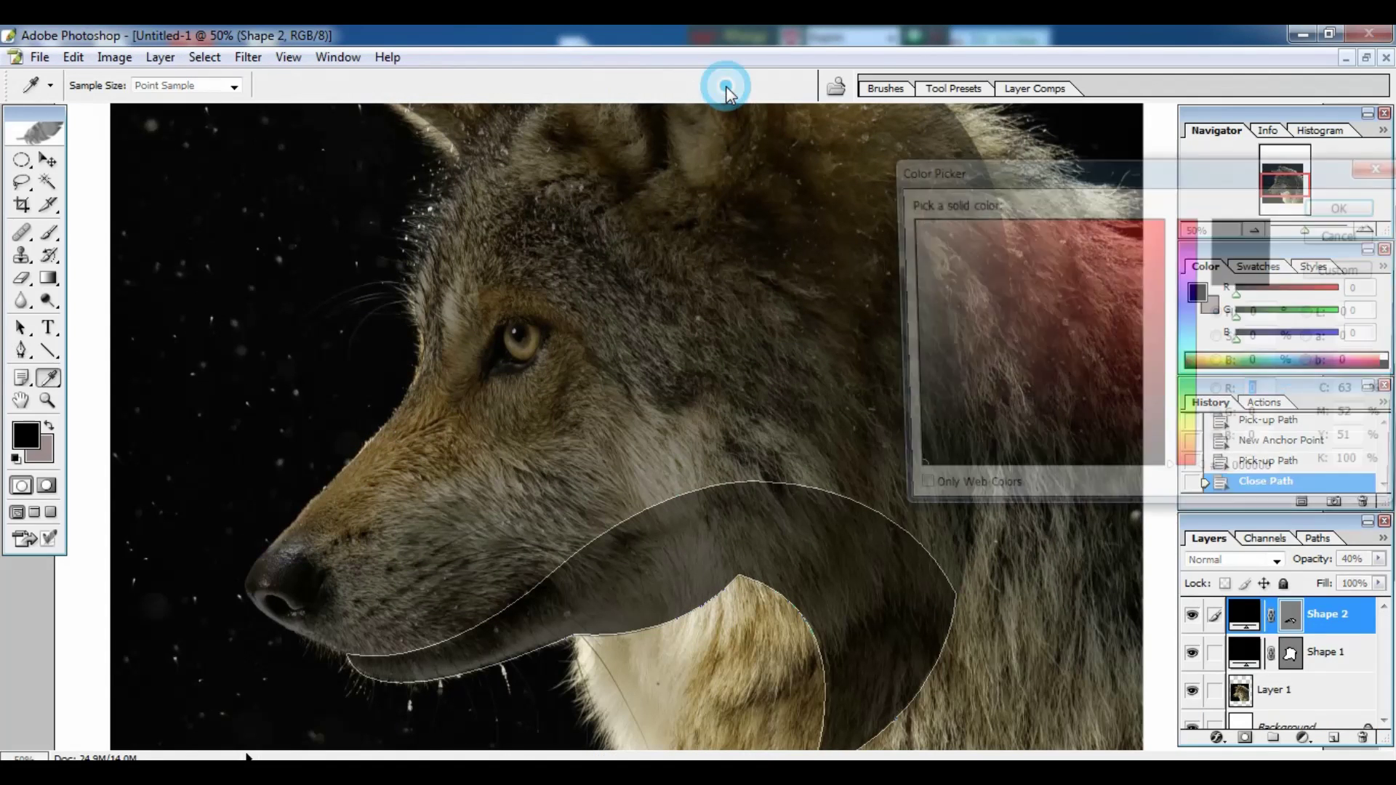
click(910, 220)
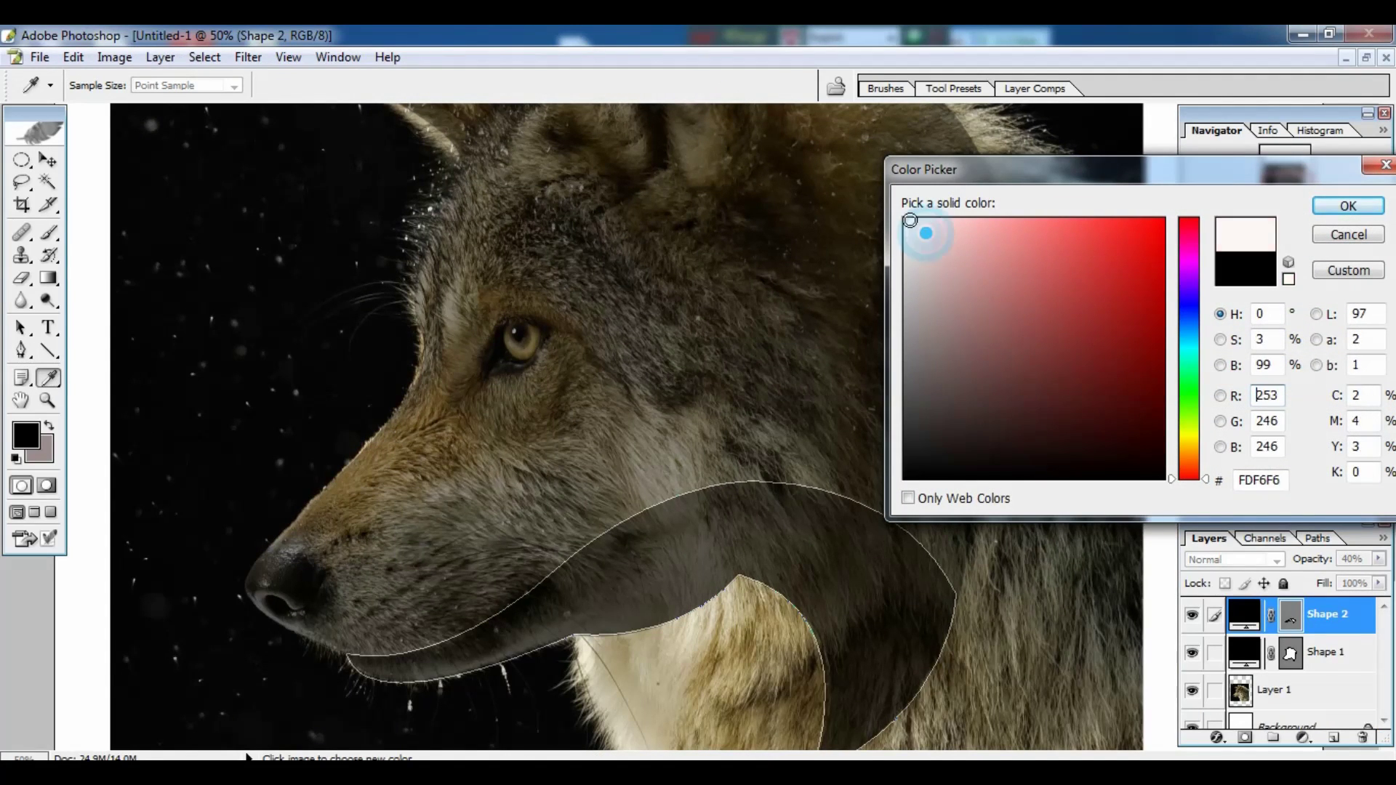
click(1349, 208)
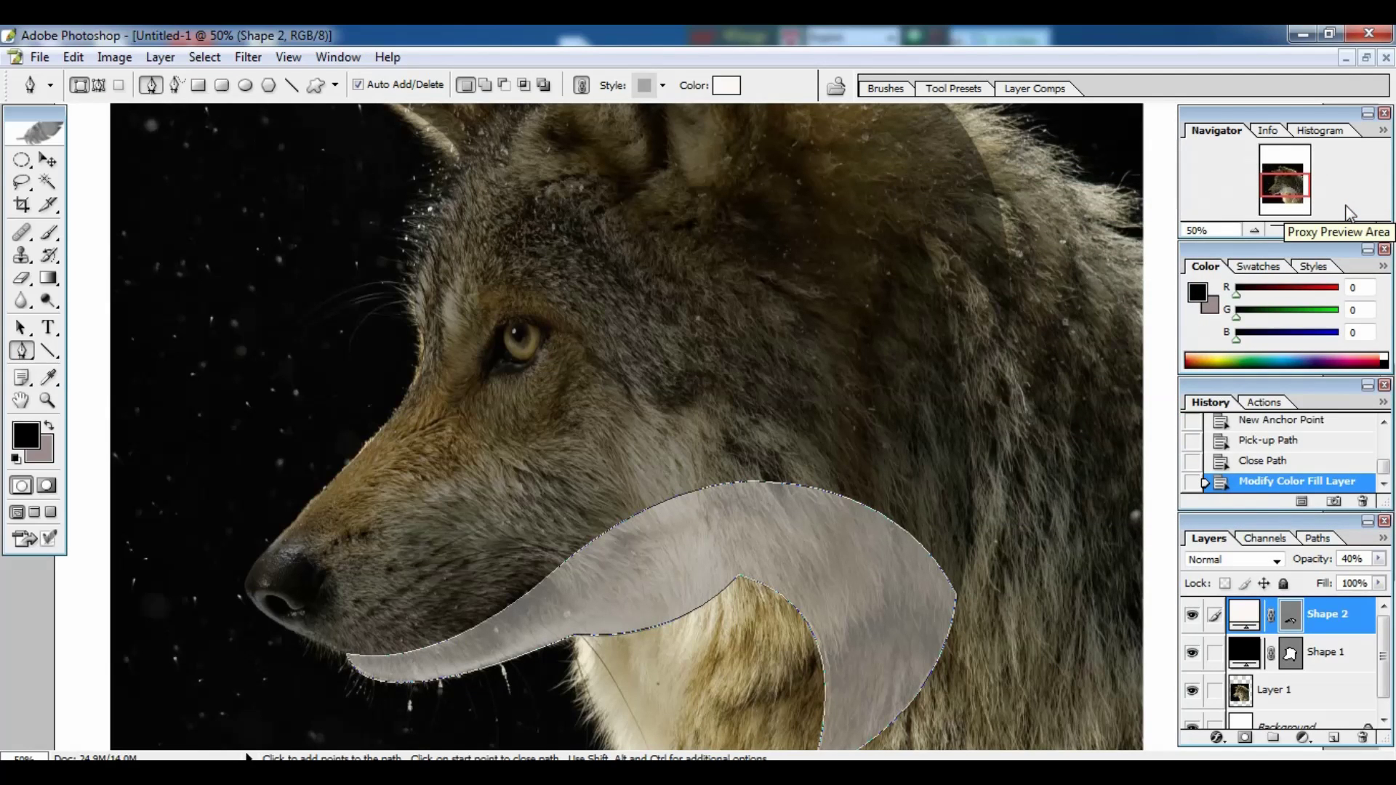
- Start a new Pen tool shape at the top of the nose and curve it around the back to the nose's underside
key(ctrl+plus)
key(ctrl+plus)
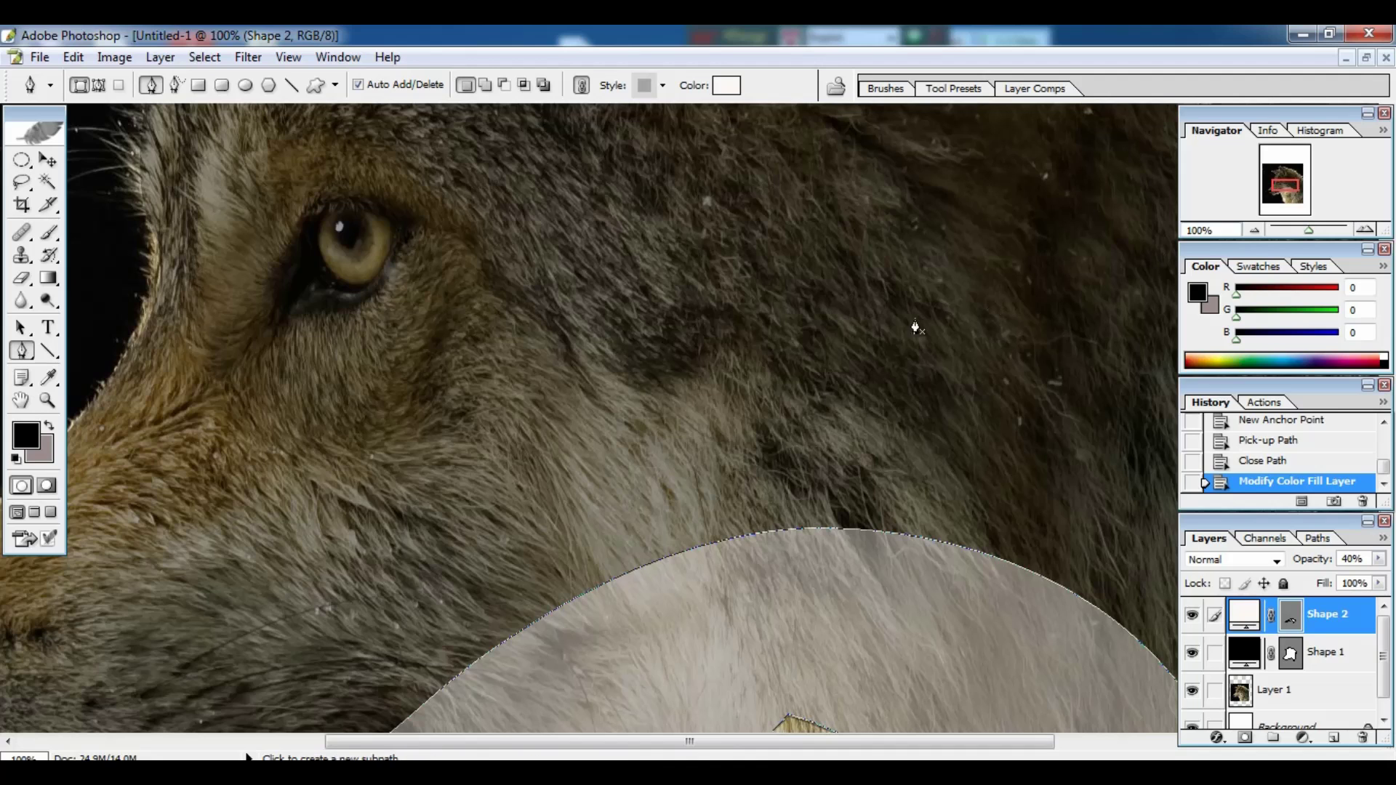
drag(382, 471, 742, 304)
drag(619, 389, 697, 221)
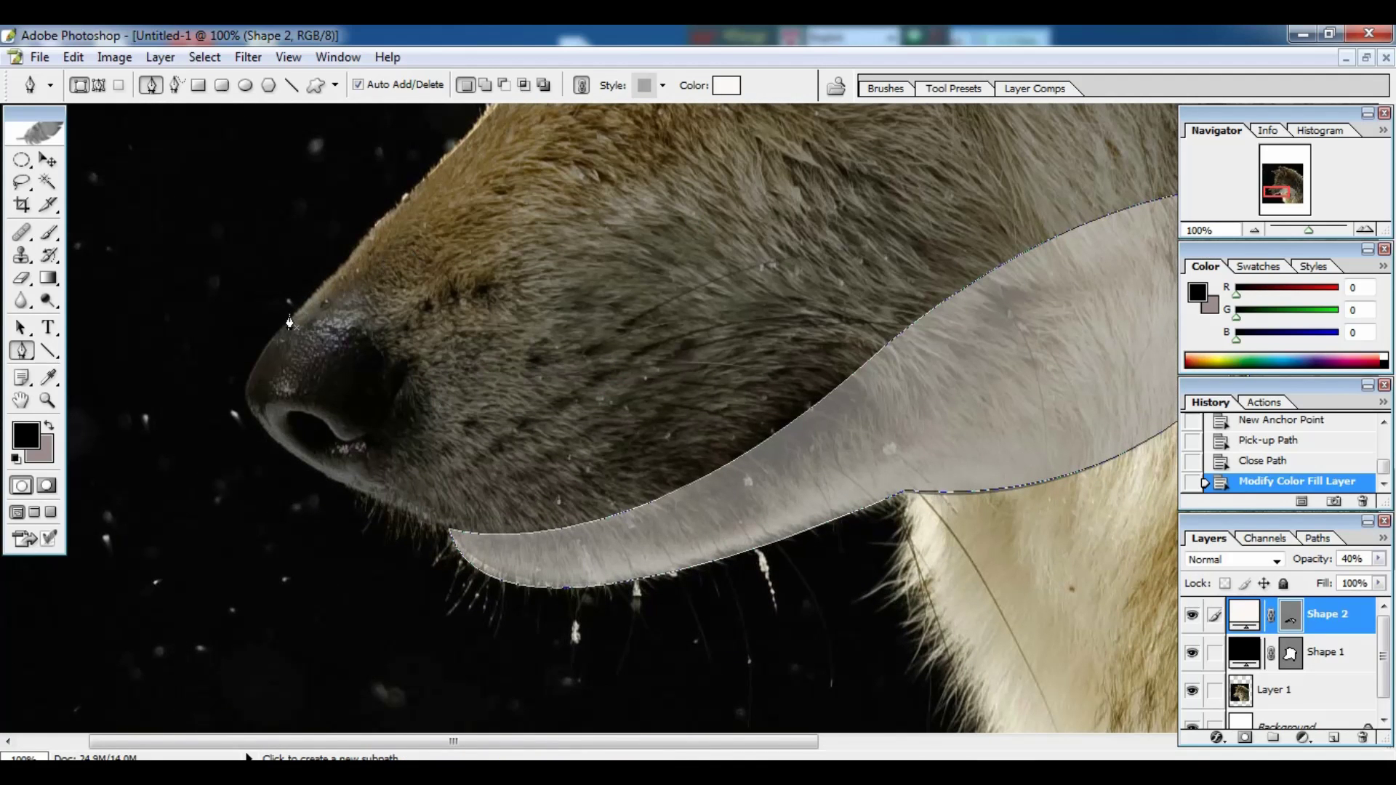
click(289, 322)
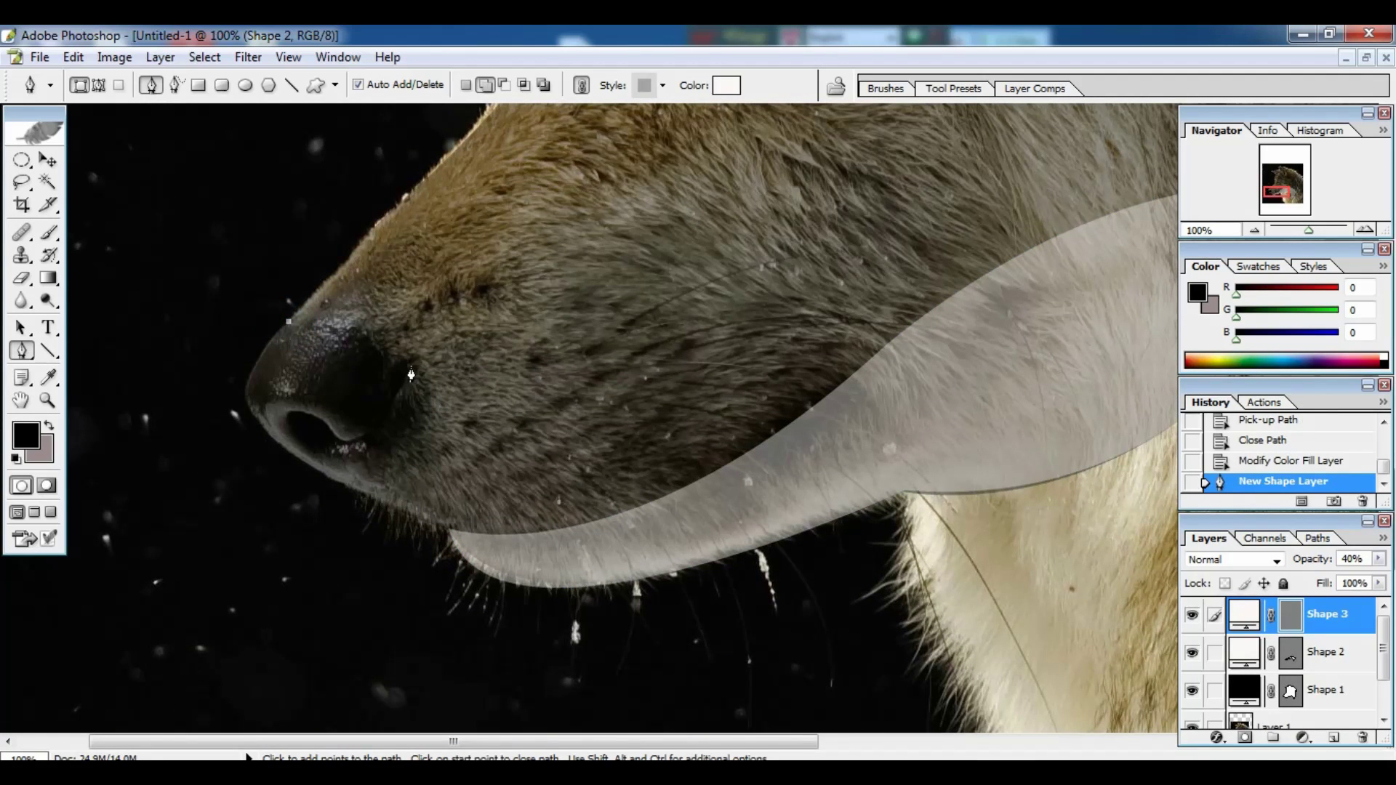
drag(412, 367, 463, 448)
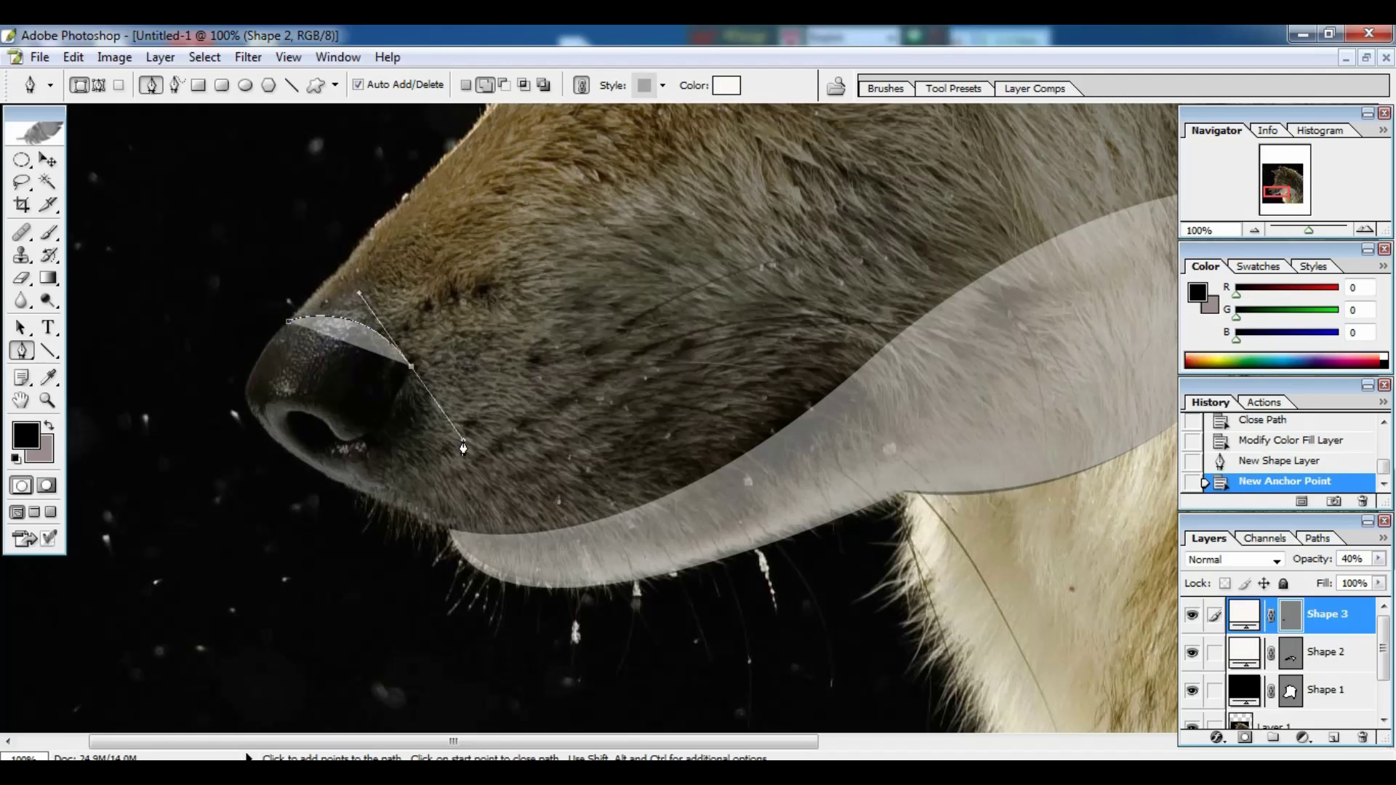
click(411, 367)
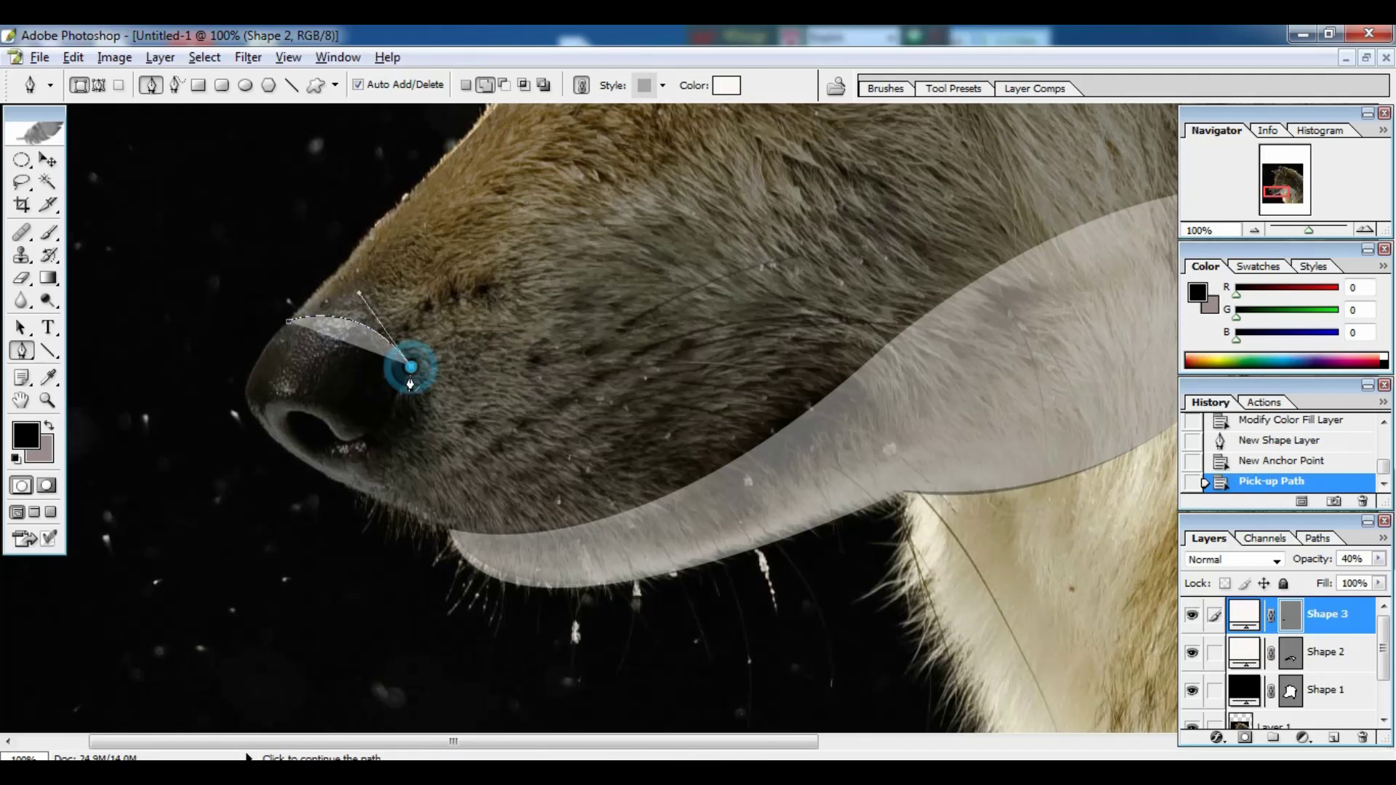
drag(355, 486, 228, 527)
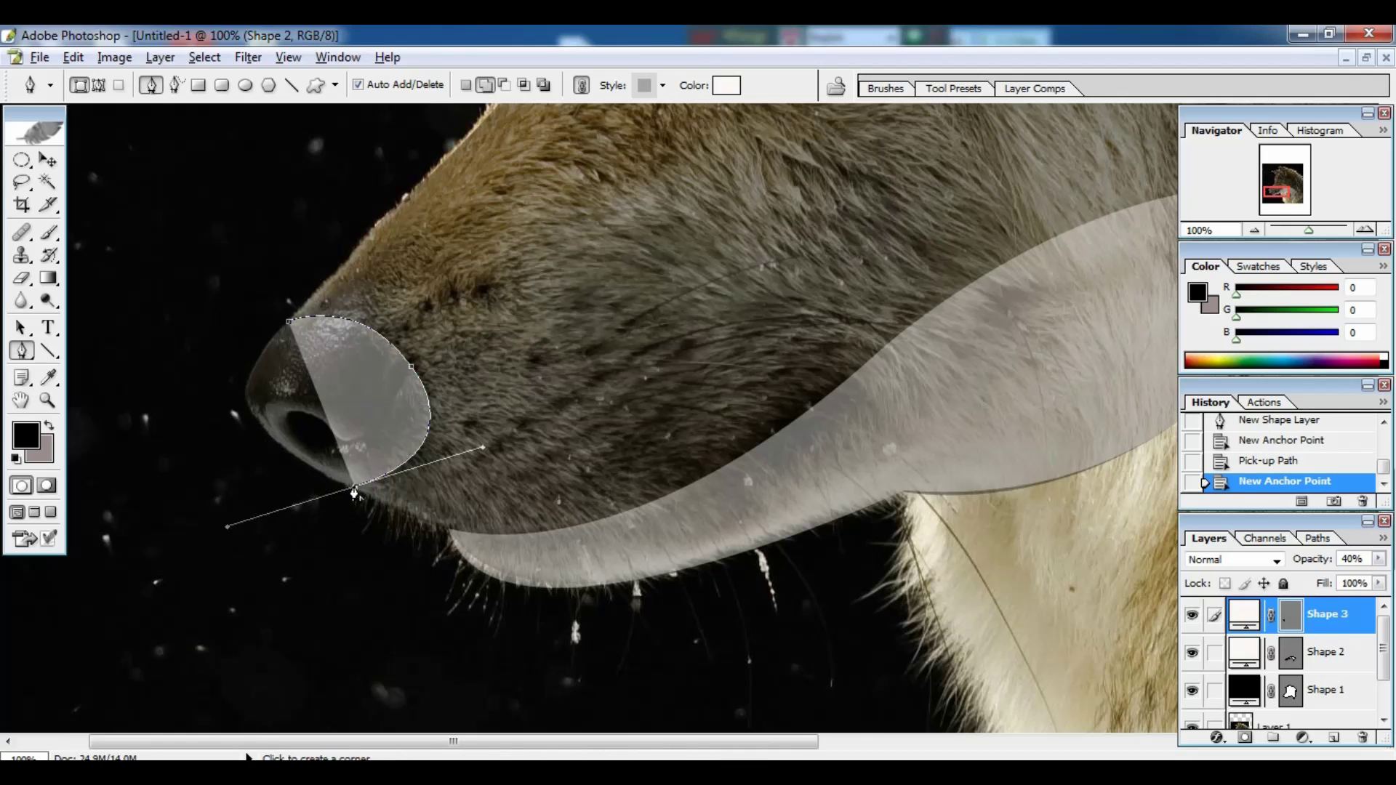
- Continue the nose shape up to the front of the nose and close it at its starting point
click(355, 487)
drag(250, 383, 324, 297)
click(251, 383)
key(ctrl+z)
click(250, 383)
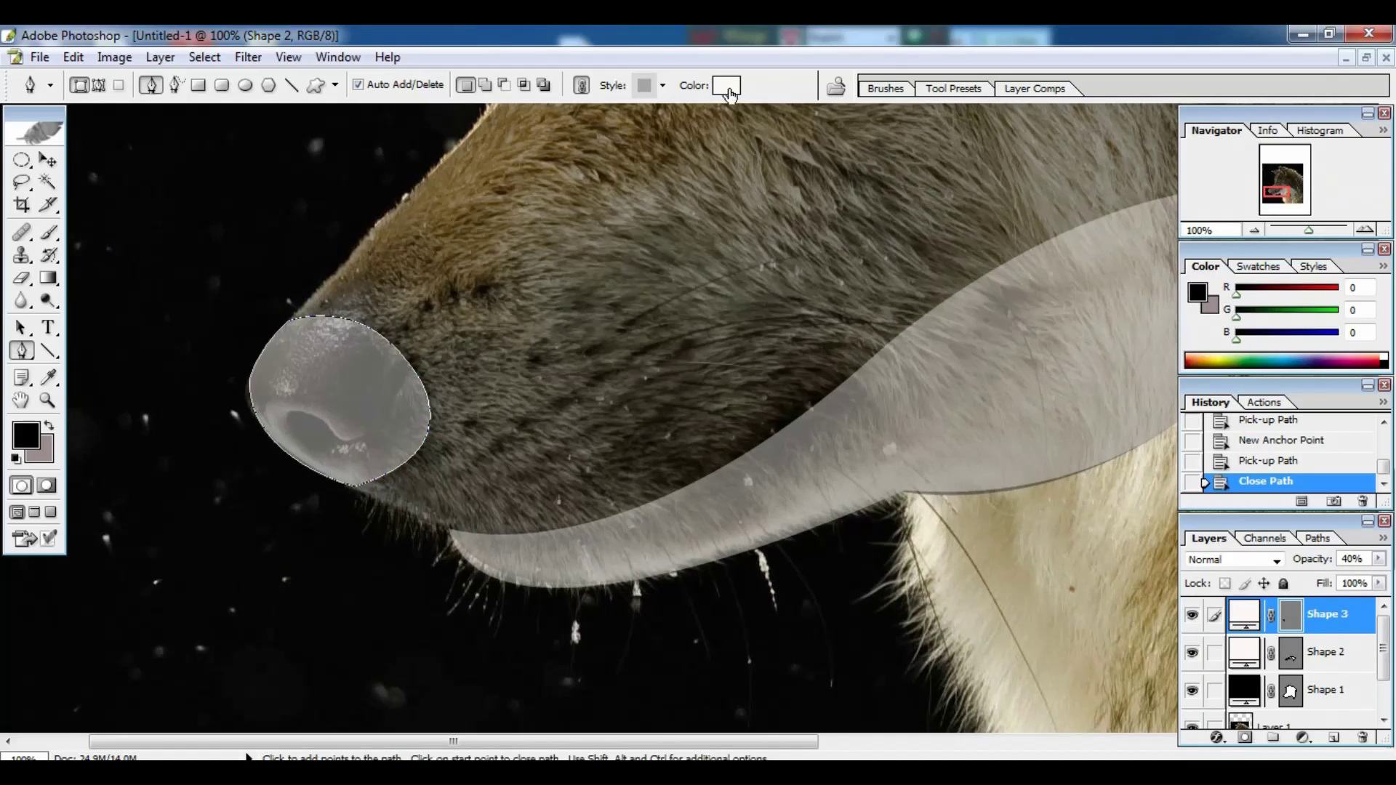
- Set the nose shape's fill color to black
click(730, 90)
click(909, 482)
click(1349, 205)
- Trace a closed Pen tool shape around the eye, along the lower lid to the outer corner and back over the upper lid
drag(723, 297, 592, 653)
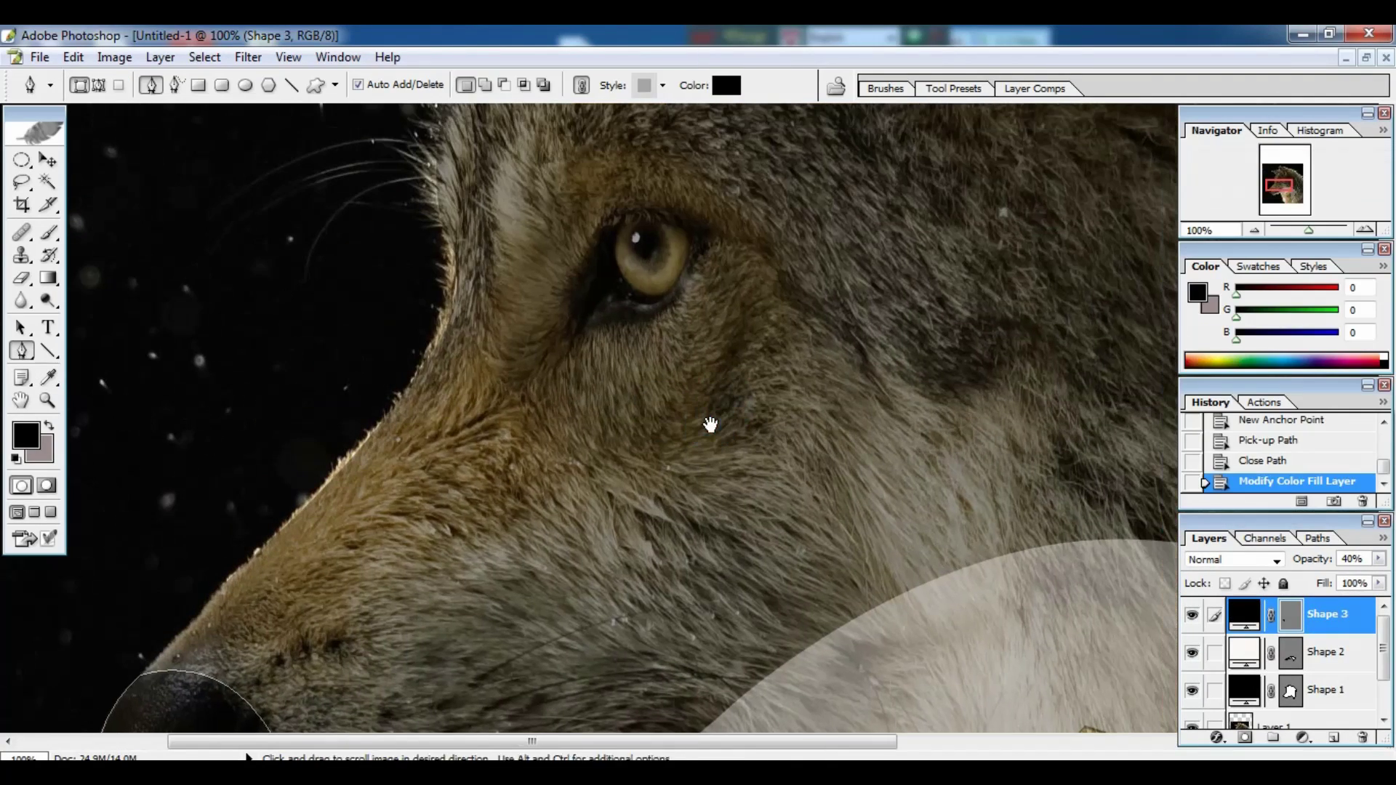
click(564, 357)
drag(632, 325, 681, 329)
drag(699, 258, 703, 230)
drag(776, 265, 800, 295)
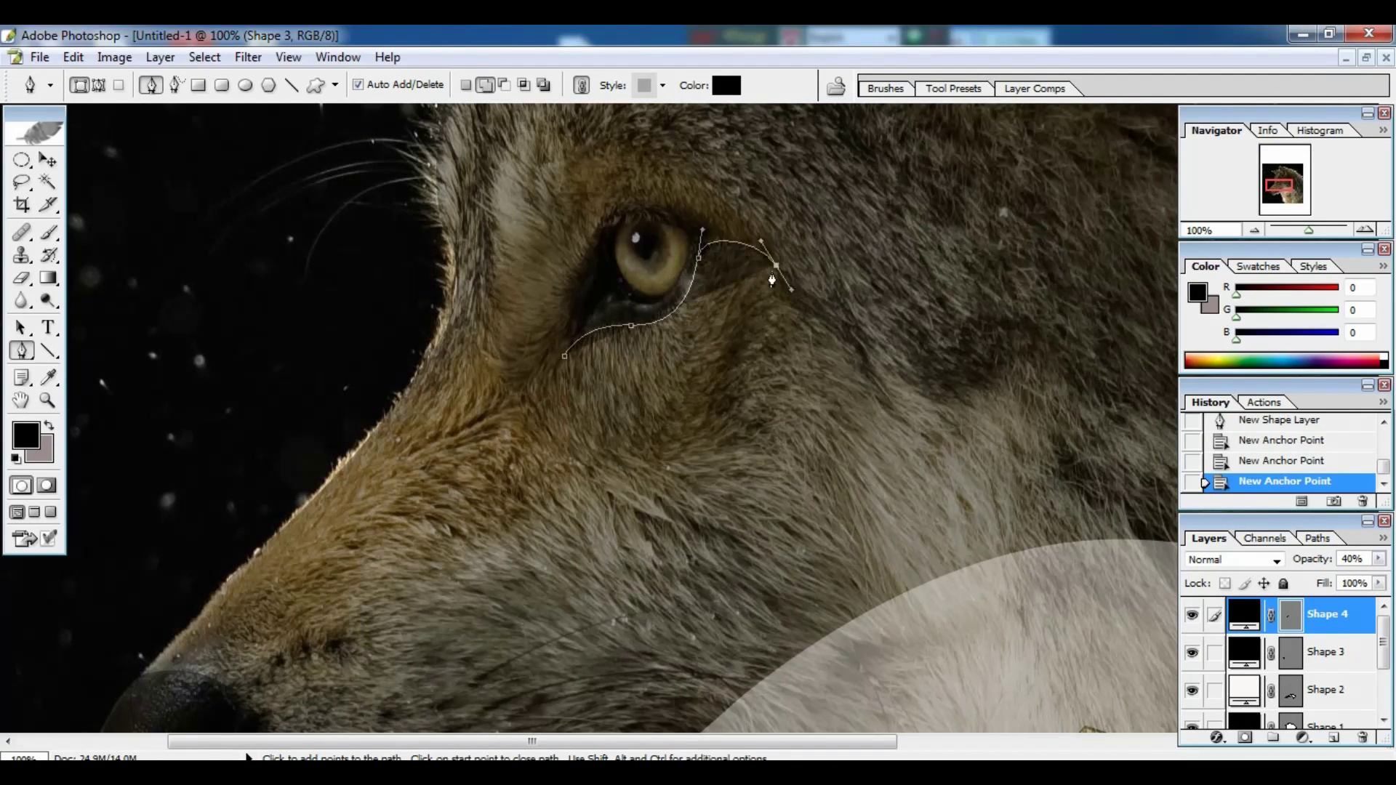
alt+click(776, 265)
drag(663, 210, 592, 290)
alt+click(663, 209)
alt+click(598, 244)
drag(564, 357, 567, 449)
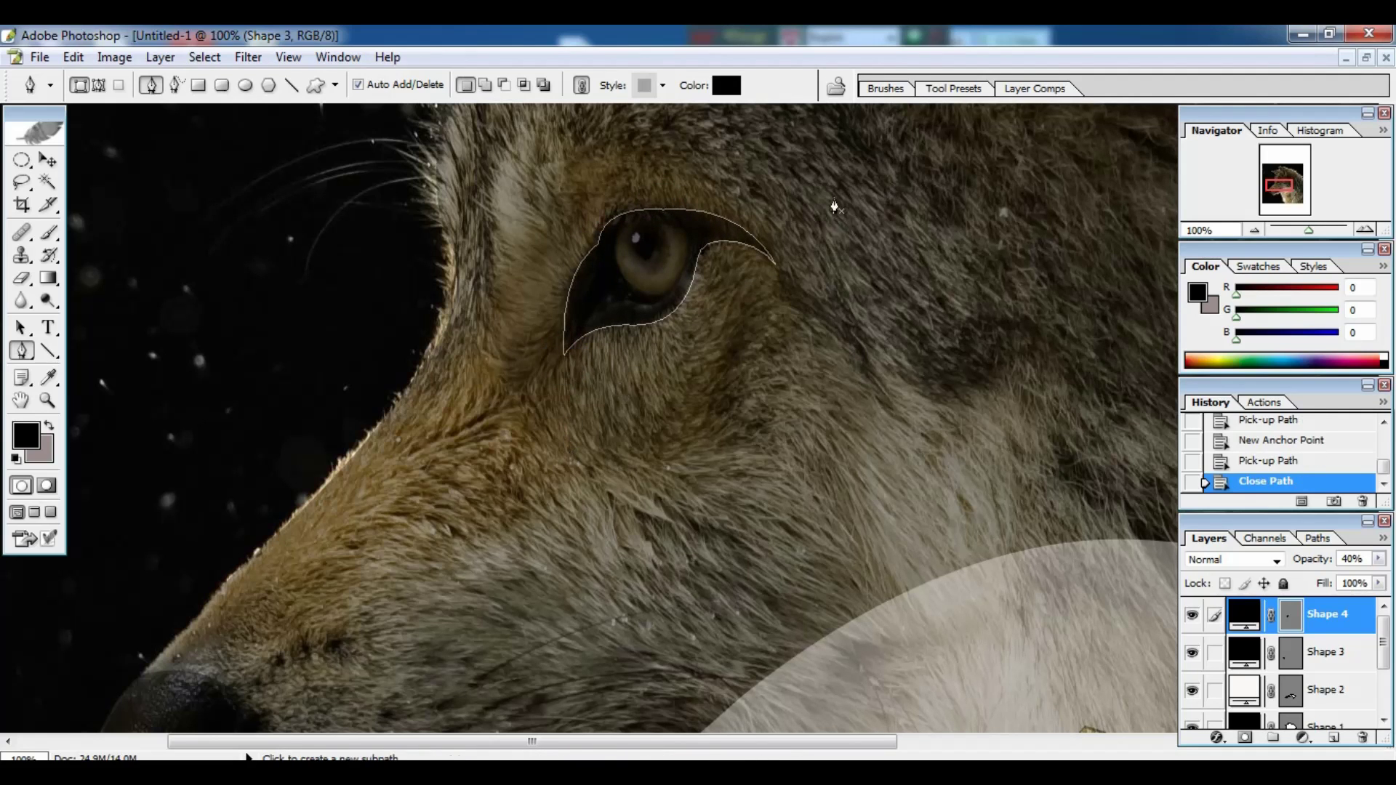
- Draw a closed, round Pen tool shape around the iris
key(ctrl+plus)
drag(662, 215, 757, 361)
click(562, 240)
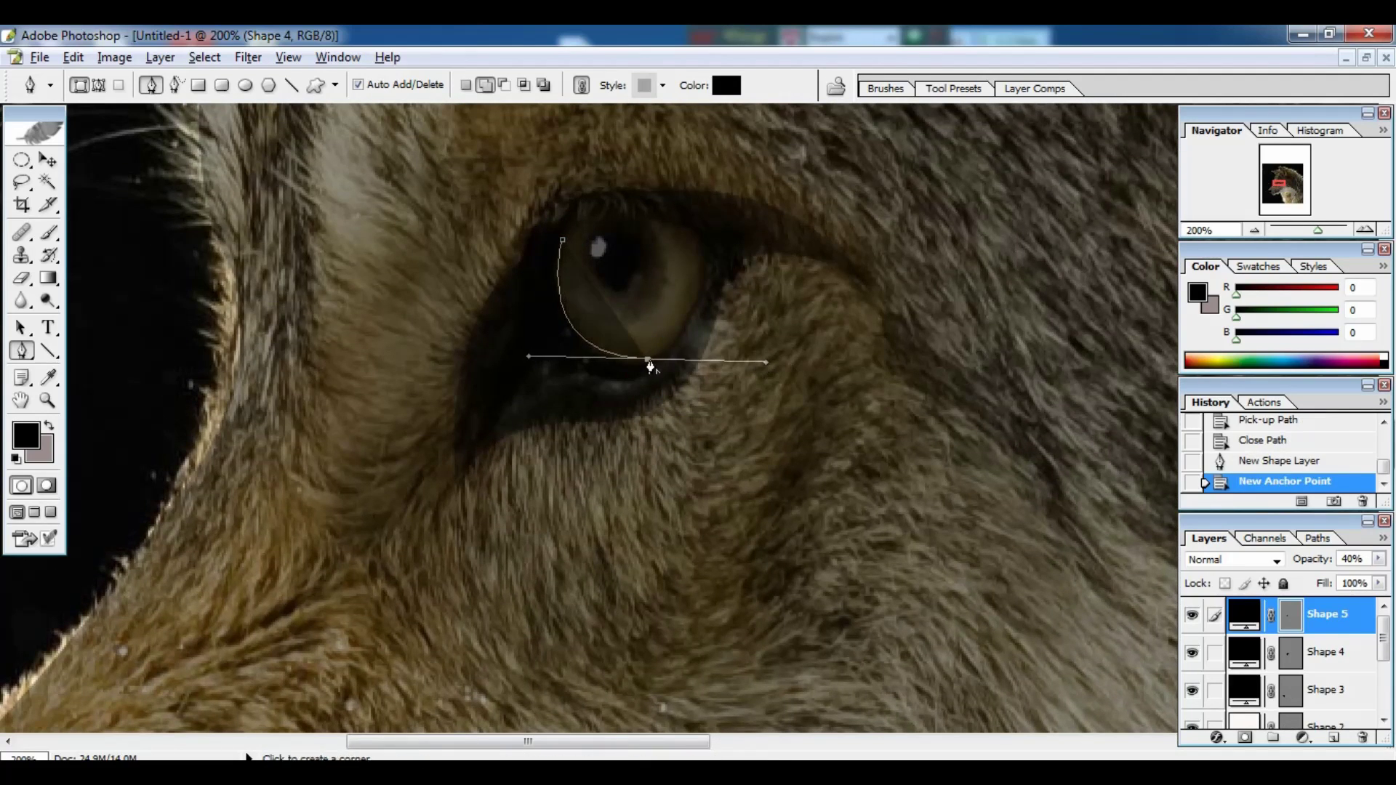
alt+click(648, 359)
drag(703, 242, 688, 150)
alt+click(703, 241)
drag(561, 241, 484, 327)
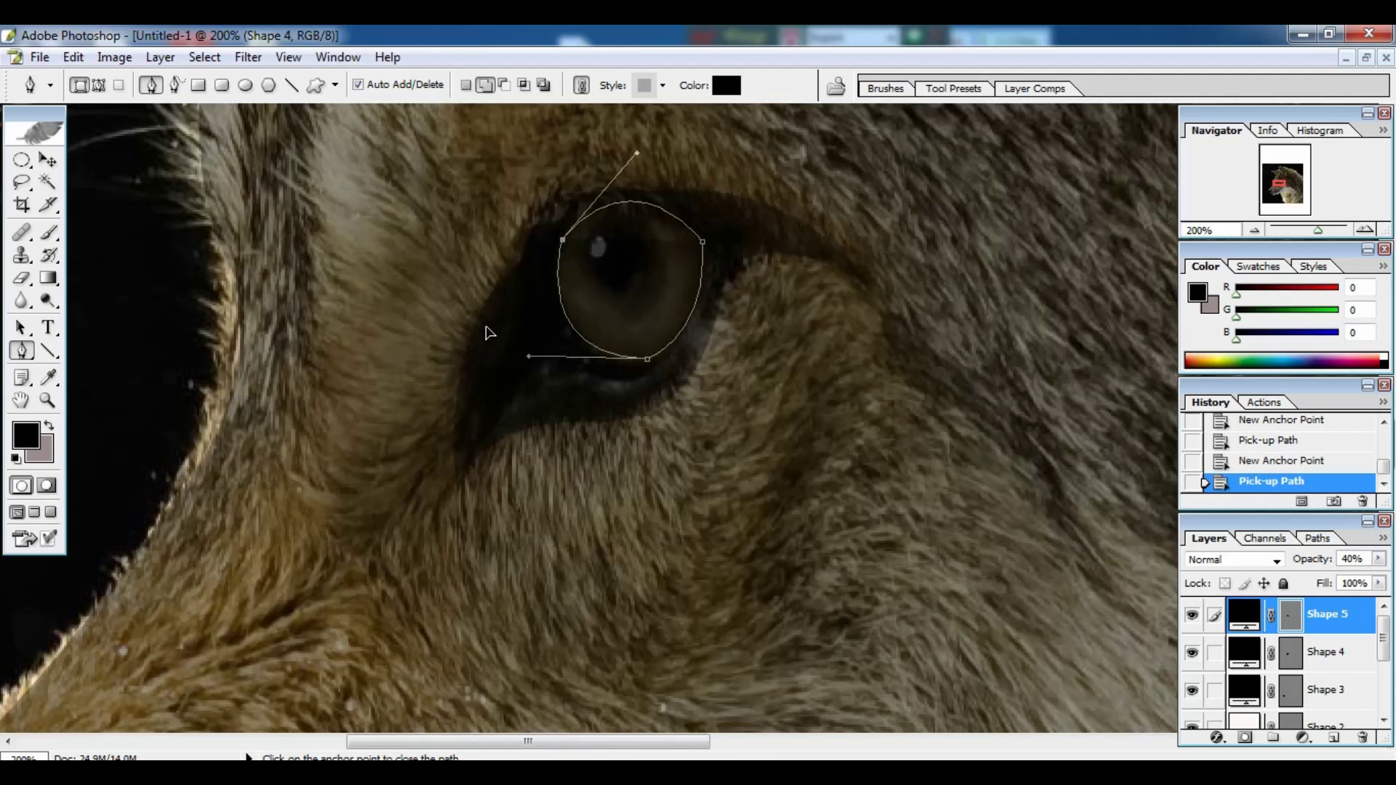
- Draw a small closed Pen tool shape over the pupil inside the iris
click(603, 236)
drag(624, 294, 654, 321)
alt+click(624, 294)
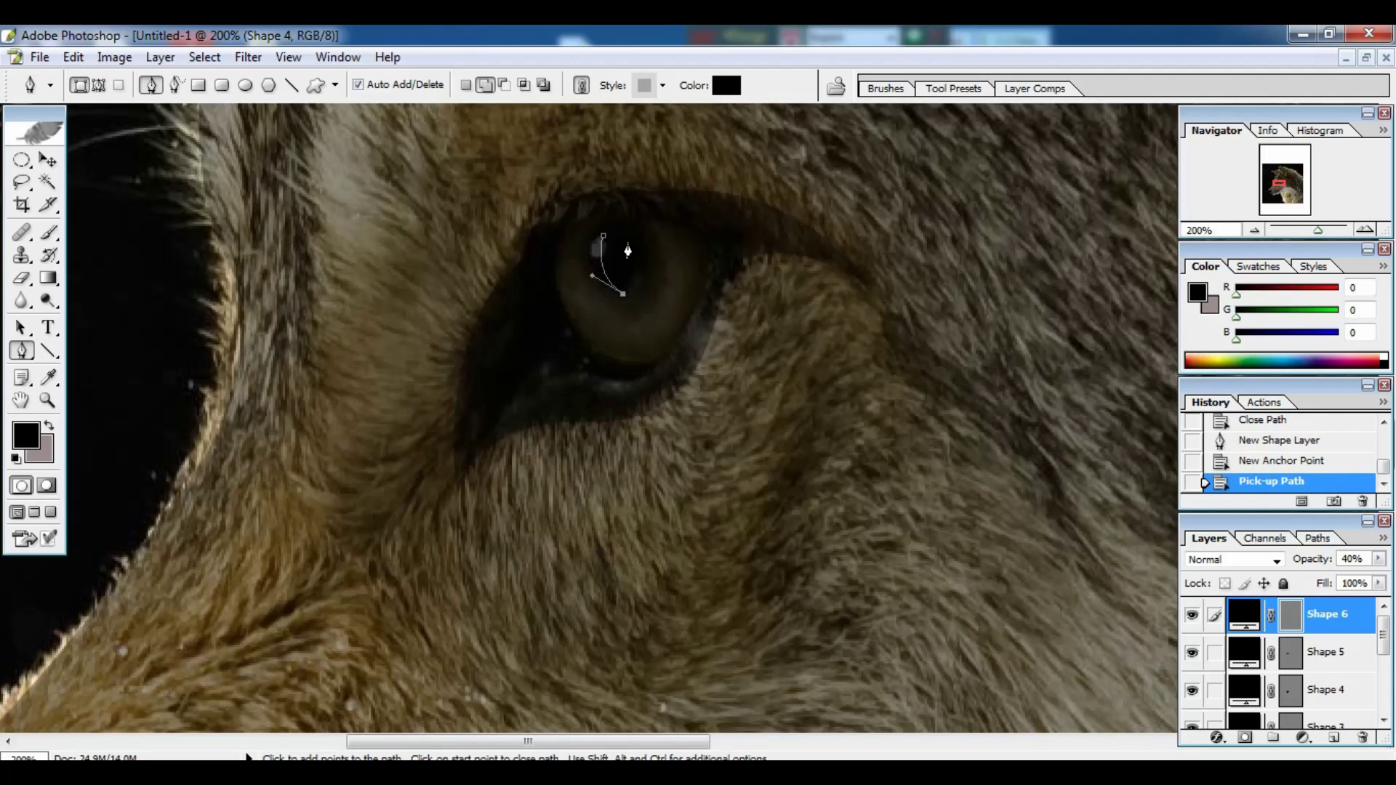
drag(611, 222, 611, 222)
alt+click(628, 233)
click(604, 236)
- Change the iris layer Shape 5's fill color to off-white
key(ctrl+minus)
key(ctrl+minus)
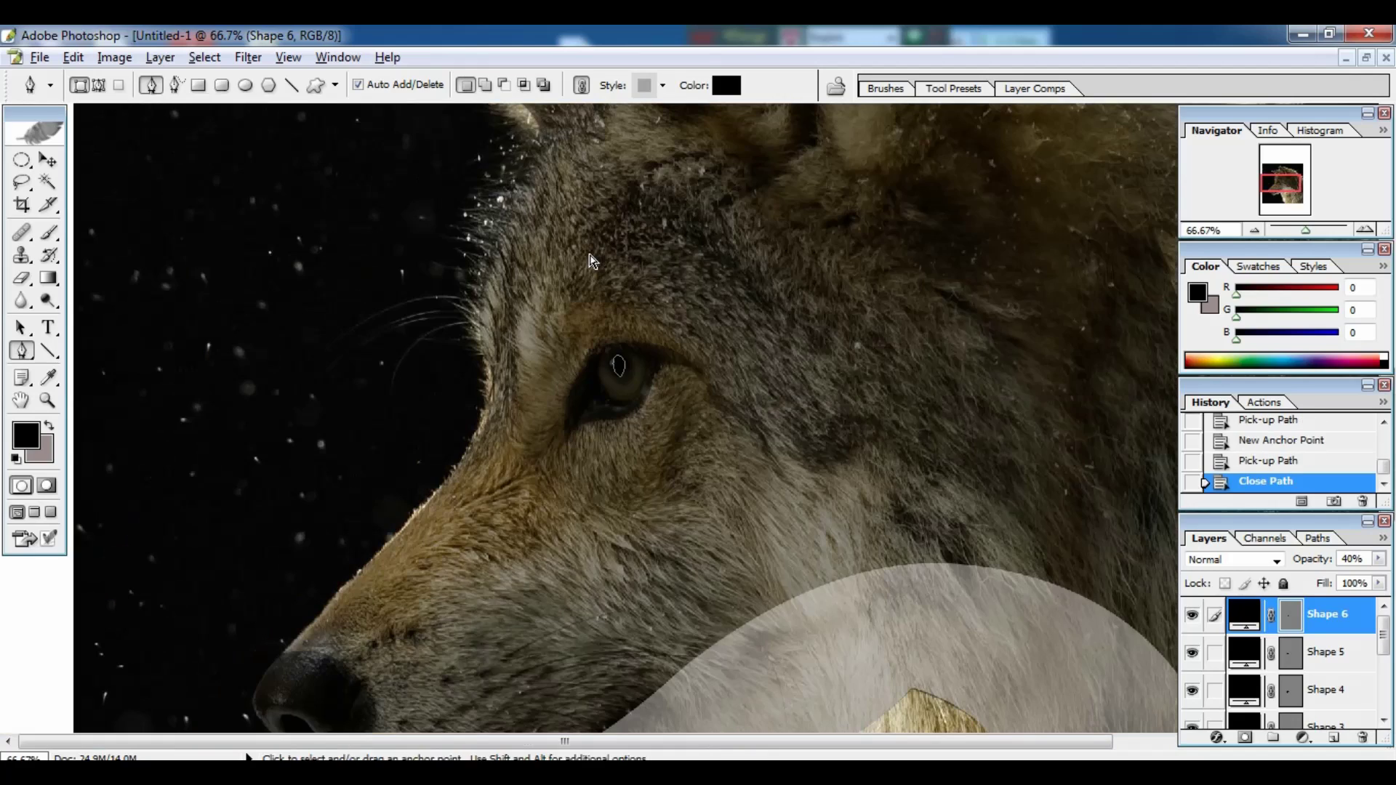
click(1244, 655)
double_click(1242, 649)
click(907, 221)
click(1349, 206)
- Start a Pen tool shape at the far ear's tip, running down to its base and curving up to the near ear
drag(650, 194, 538, 494)
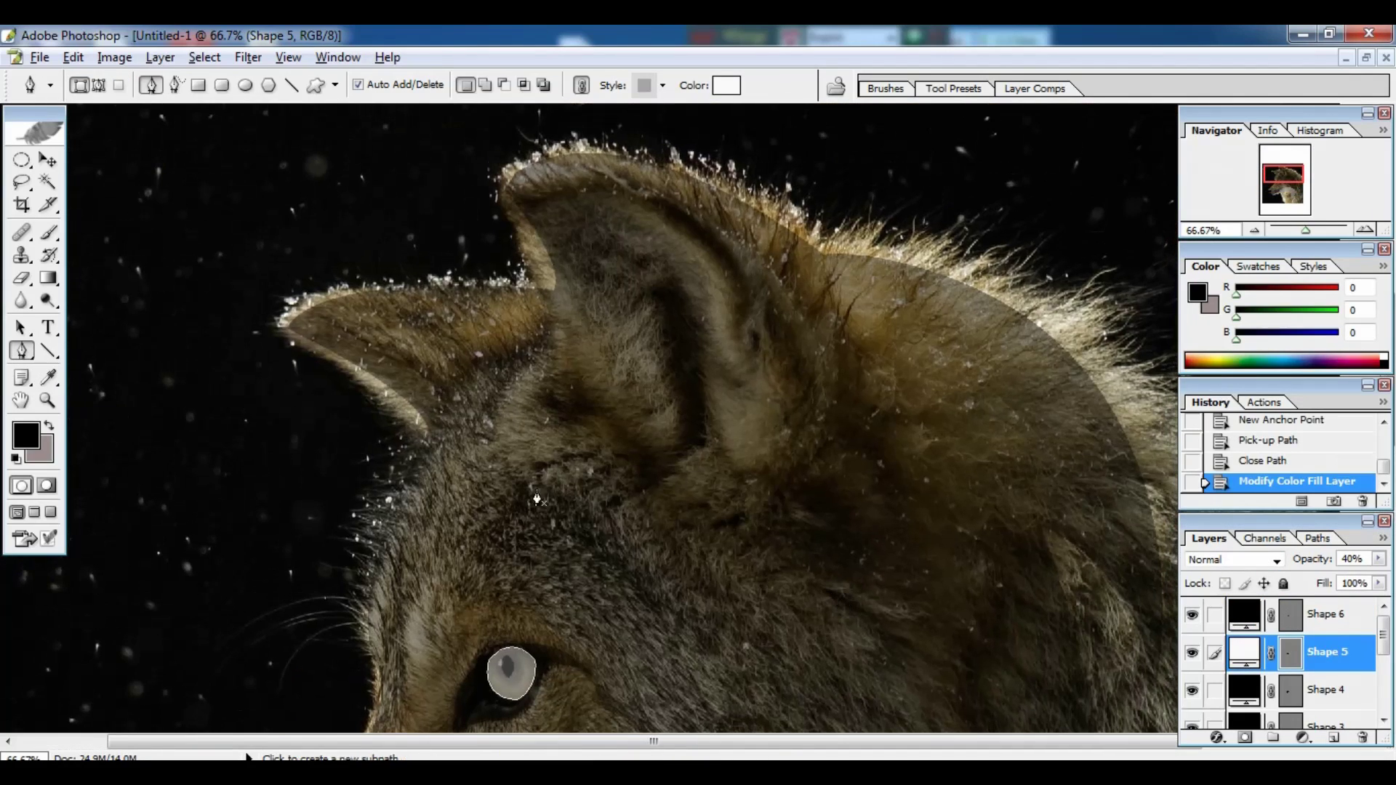
click(290, 328)
drag(430, 433, 461, 502)
alt+click(431, 432)
drag(553, 331, 623, 313)
alt+click(553, 332)
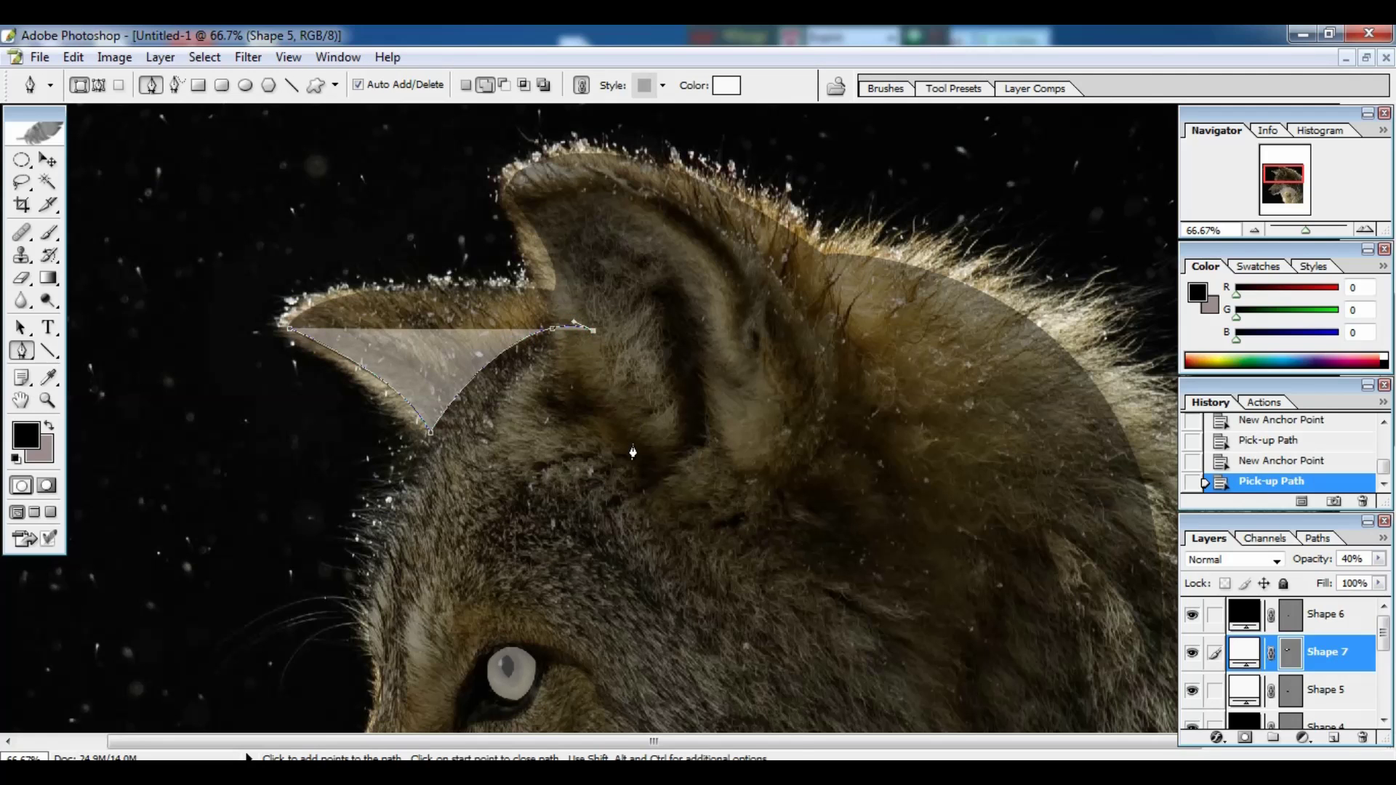
- Extend the ear shape down into the near ear and around the rounded lobes at its base
drag(639, 440, 641, 521)
alt+click(639, 441)
drag(684, 441, 705, 418)
alt+click(684, 441)
drag(783, 477, 893, 394)
alt+click(783, 477)
- Curve the ear shape up the near ear's back edge, over its tip and down to close at the far ear's tip
scroll(618, 161, up, 3)
drag(530, 194, 620, 165)
drag(771, 320, 516, 174)
alt+click(771, 320)
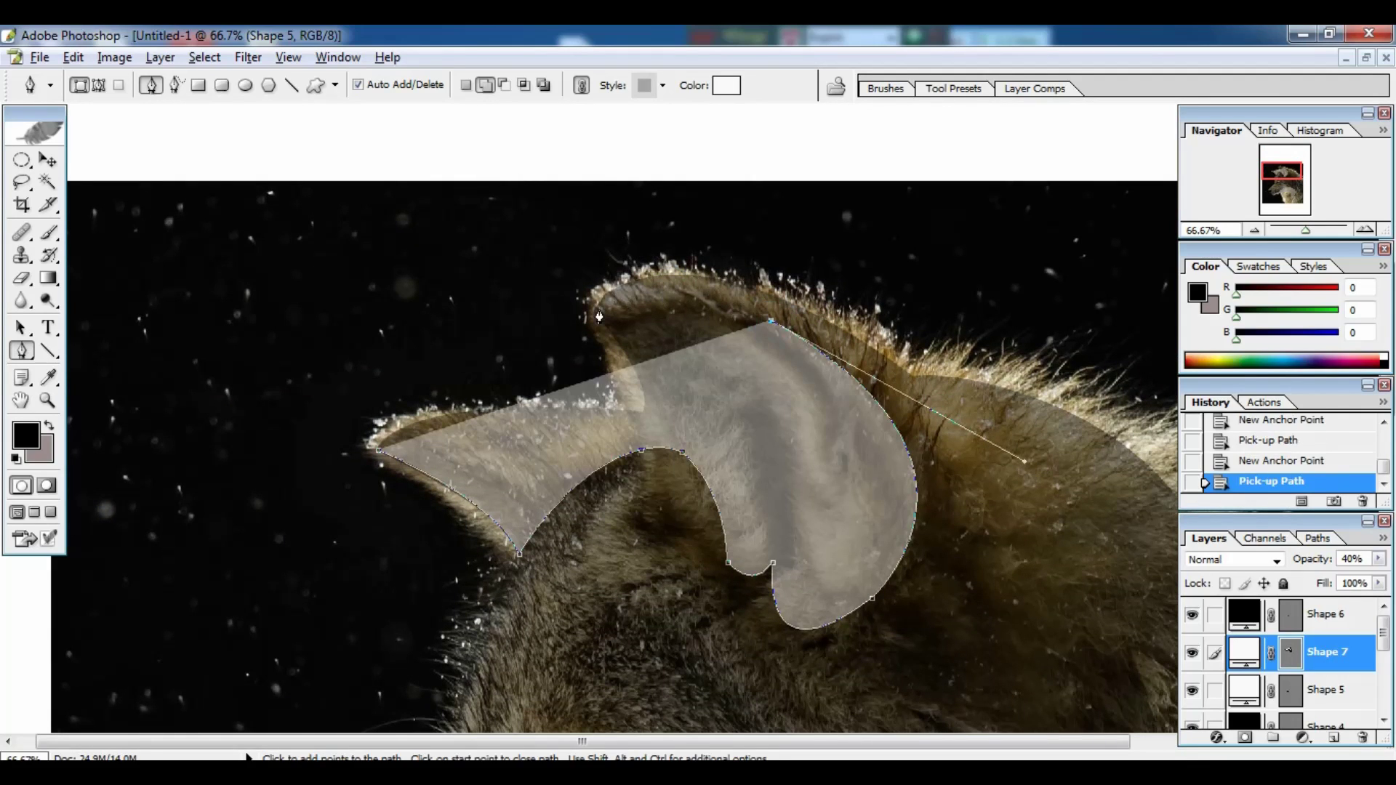
drag(597, 313, 504, 361)
alt+click(597, 311)
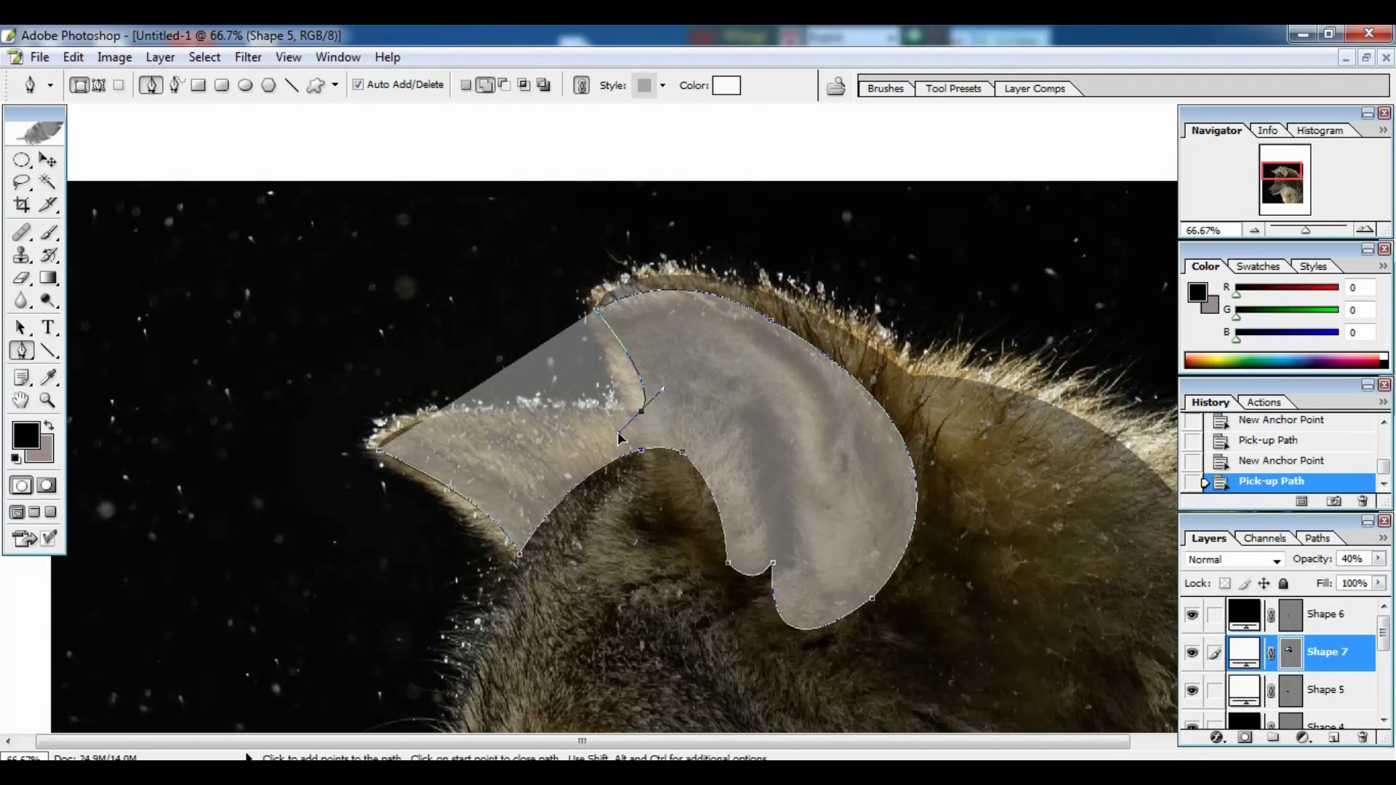
click(641, 410)
drag(379, 449, 365, 515)
key(ctrl+minus)
key(ctrl+minus)
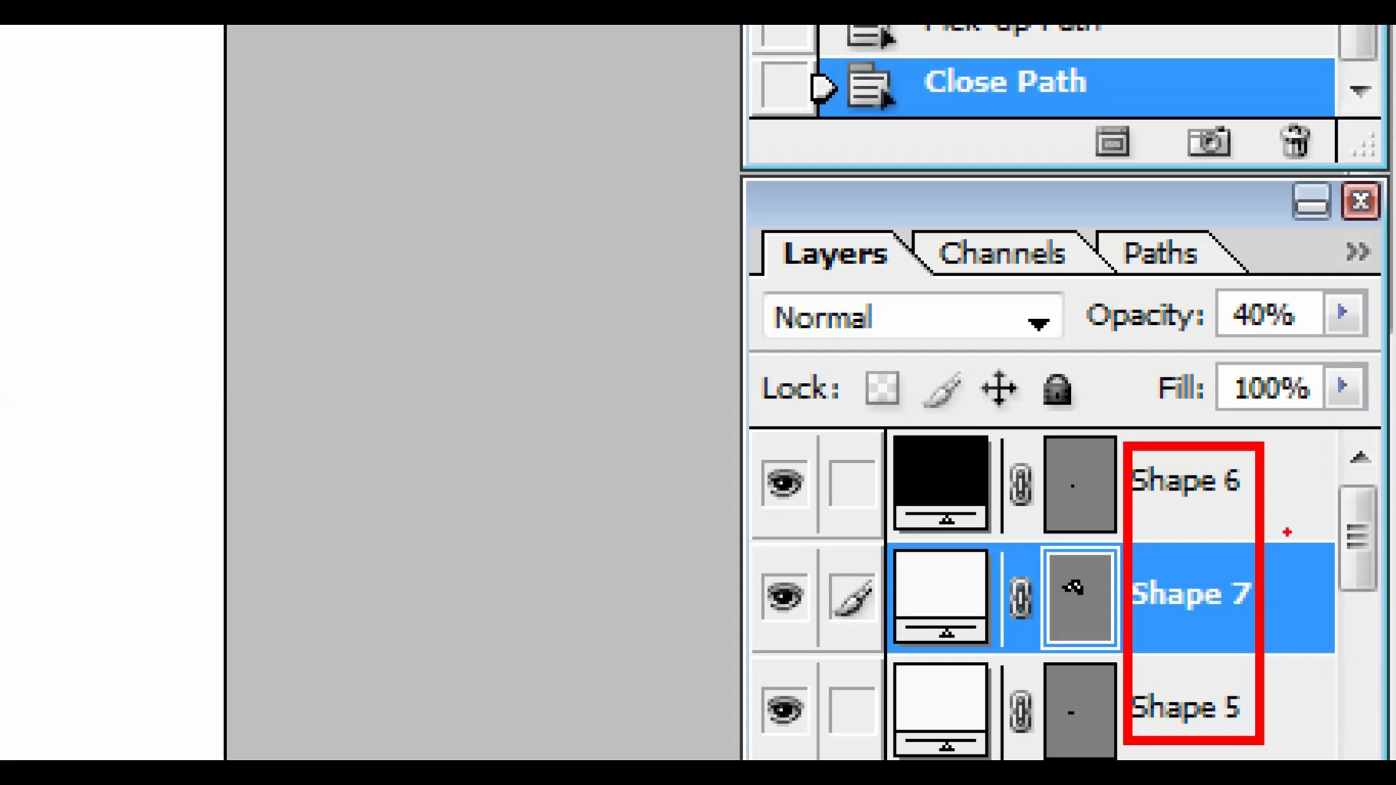
- Set the opacity of the Shape 7 and Shape 6 layers to 100%
mouse_move(1084, 286)
mouse_down()
mouse_move(1204, 336)
mouse_move(1334, 357)
mouse_up()
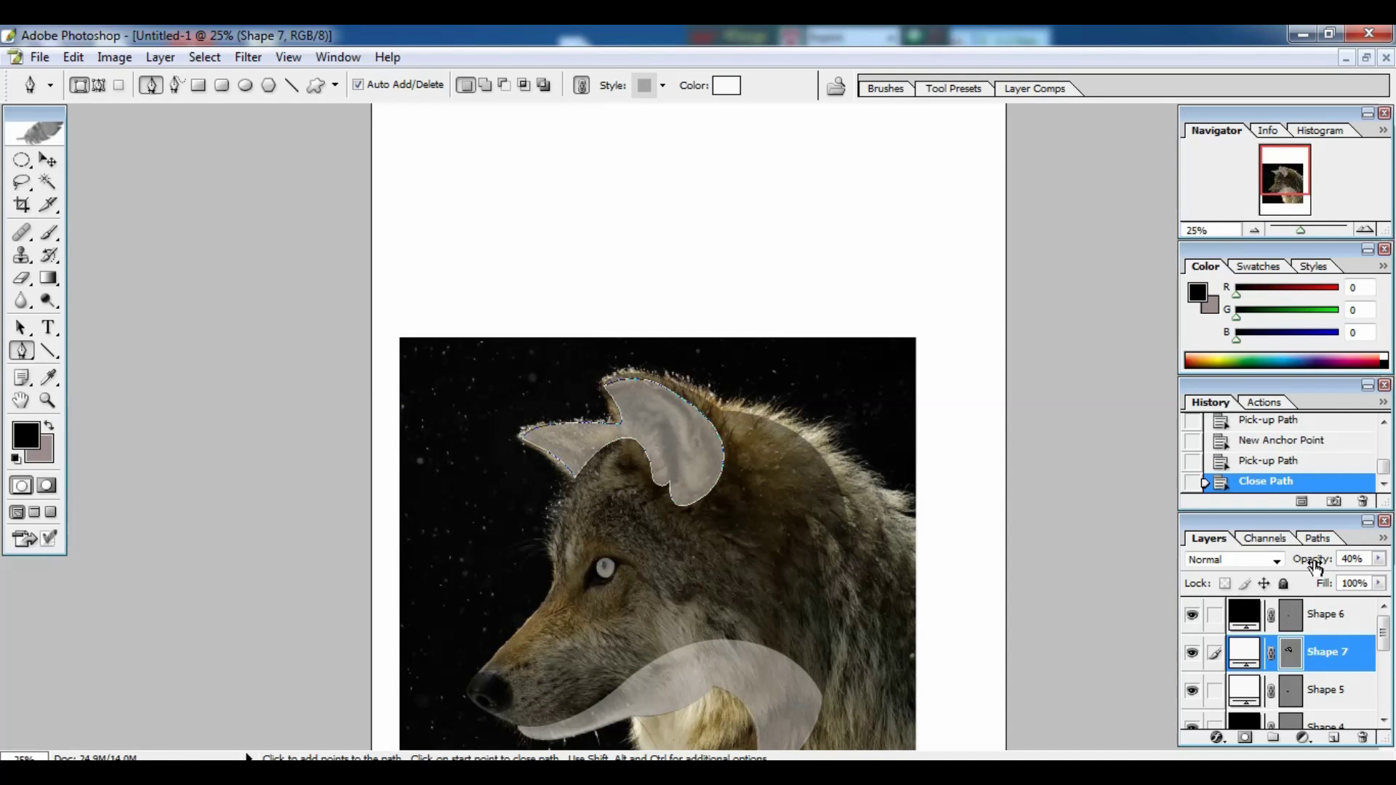
drag(1316, 566, 1360, 564)
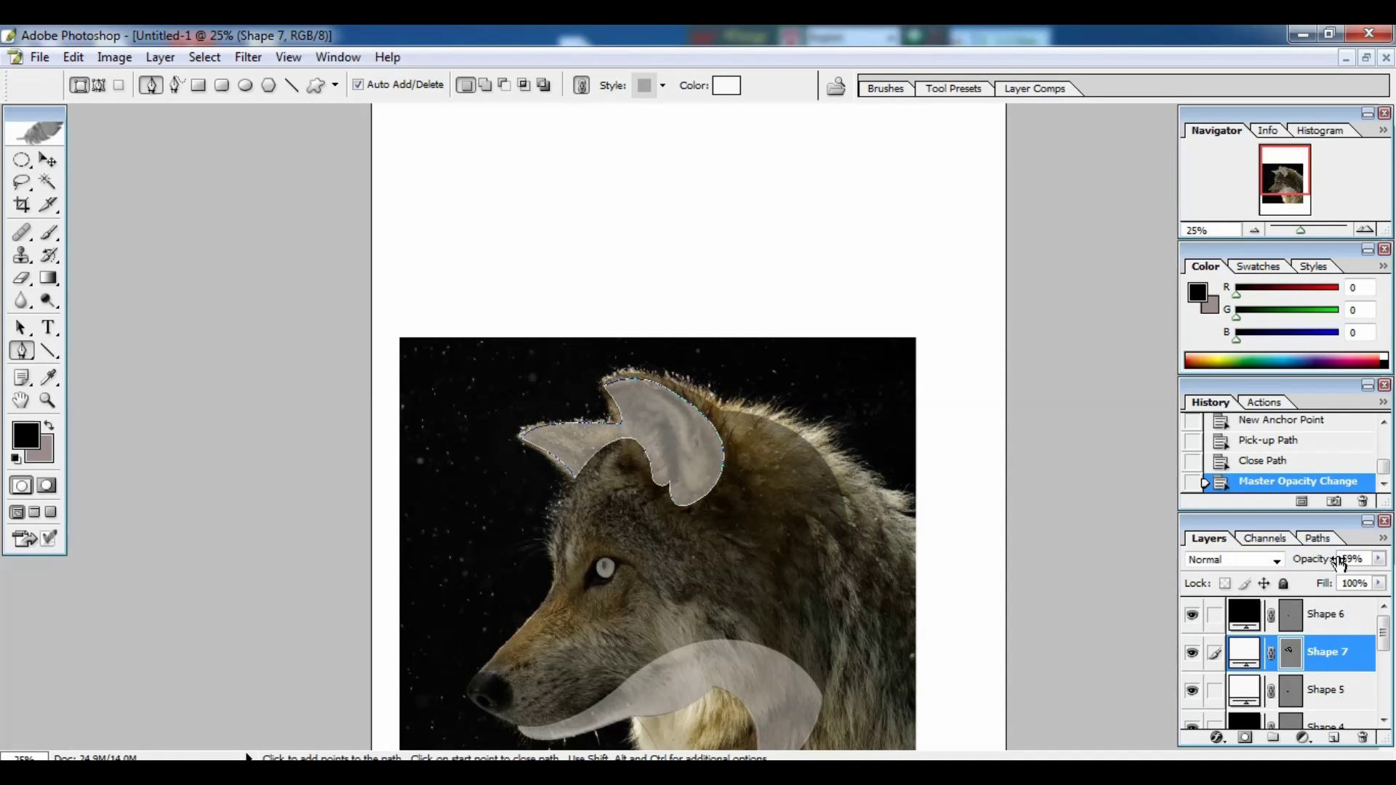
click(1325, 617)
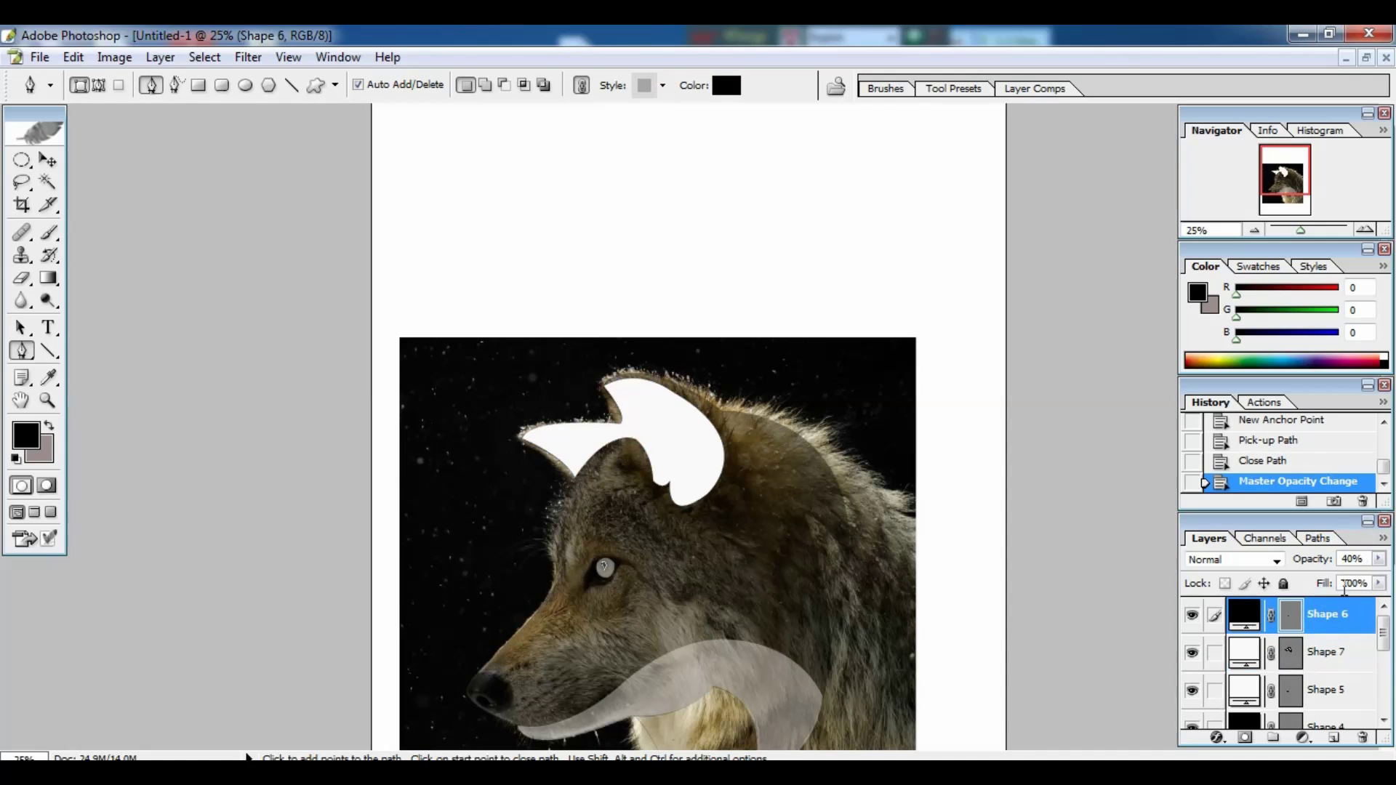
drag(1328, 566, 1370, 562)
- Set the opacity of the remaining shape layers, Shape 5 down to Shape 1, to 100%
click(1326, 690)
drag(1384, 633, 1385, 657)
click(1339, 642)
drag(1317, 563, 1360, 564)
click(1327, 680)
click(1318, 720)
scroll(1382, 654, down, 2)
click(1331, 651)
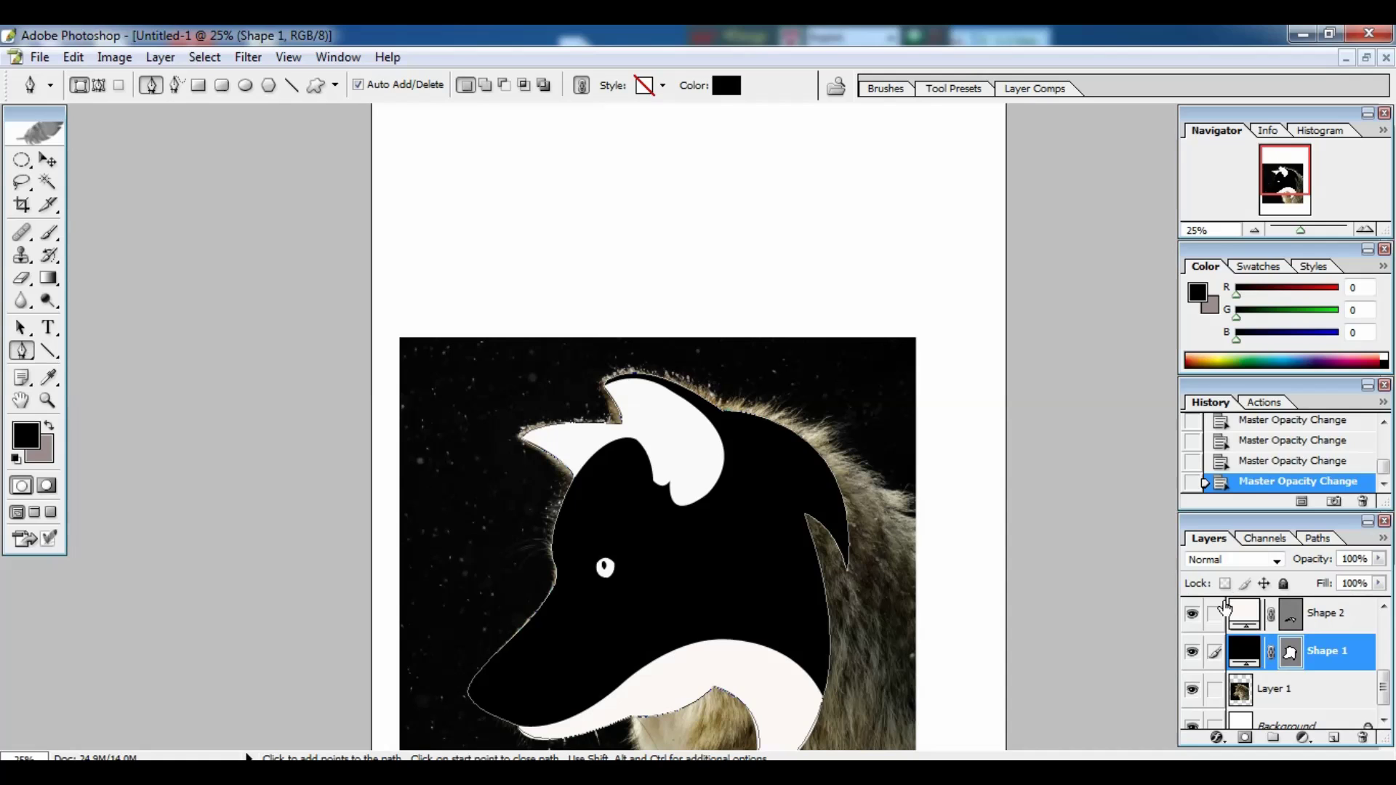
- Change the head layer Shape 1's fill color to bright yellow E5F90B
double_click(1247, 657)
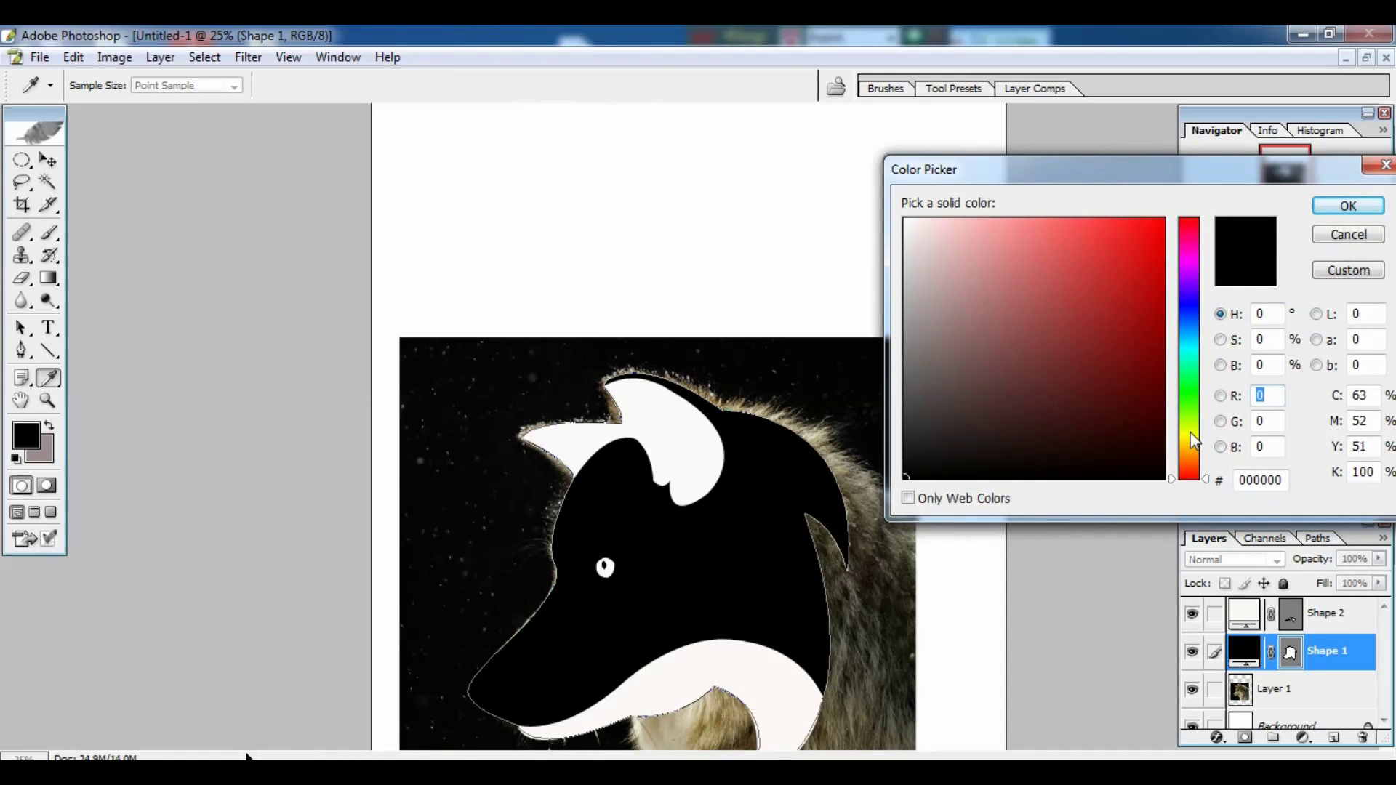
click(1191, 433)
click(1154, 226)
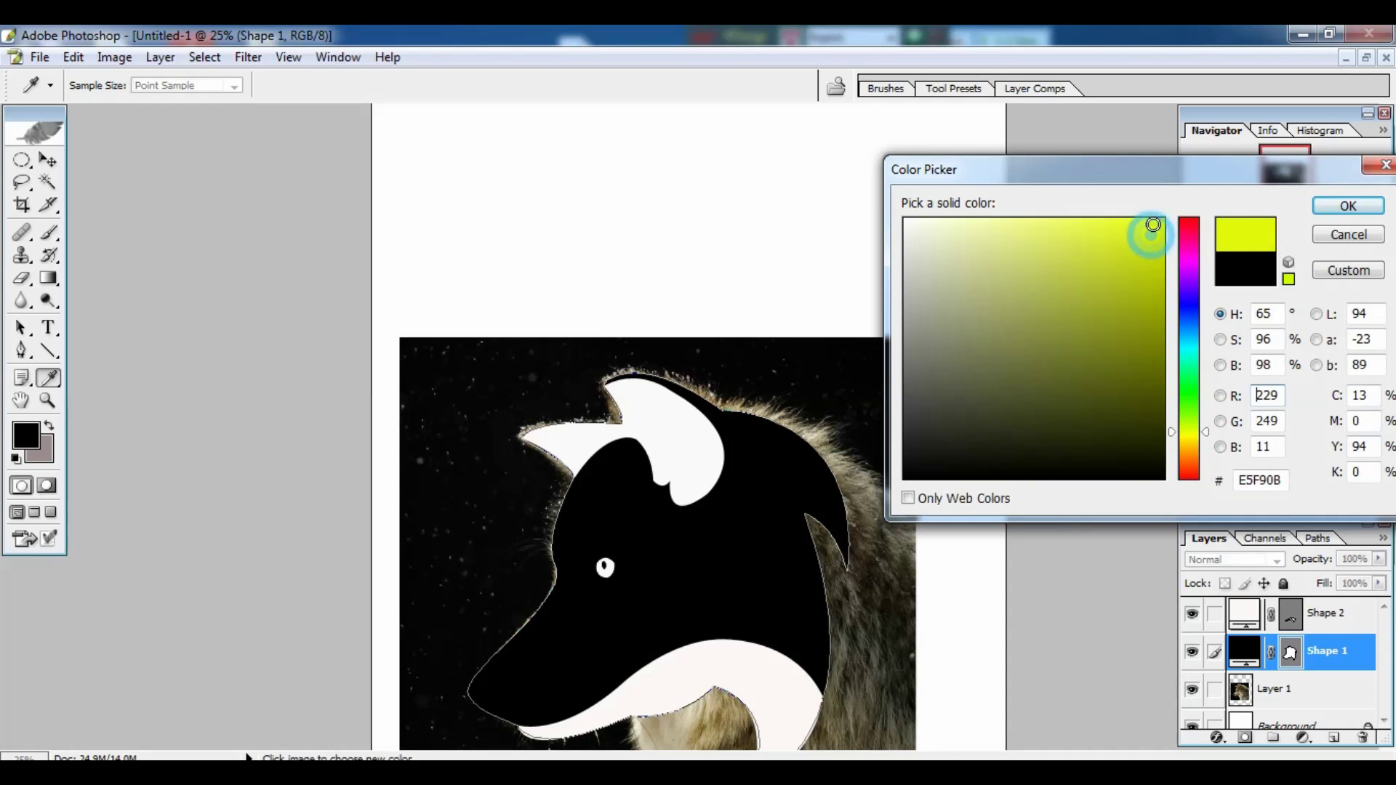
click(1349, 207)
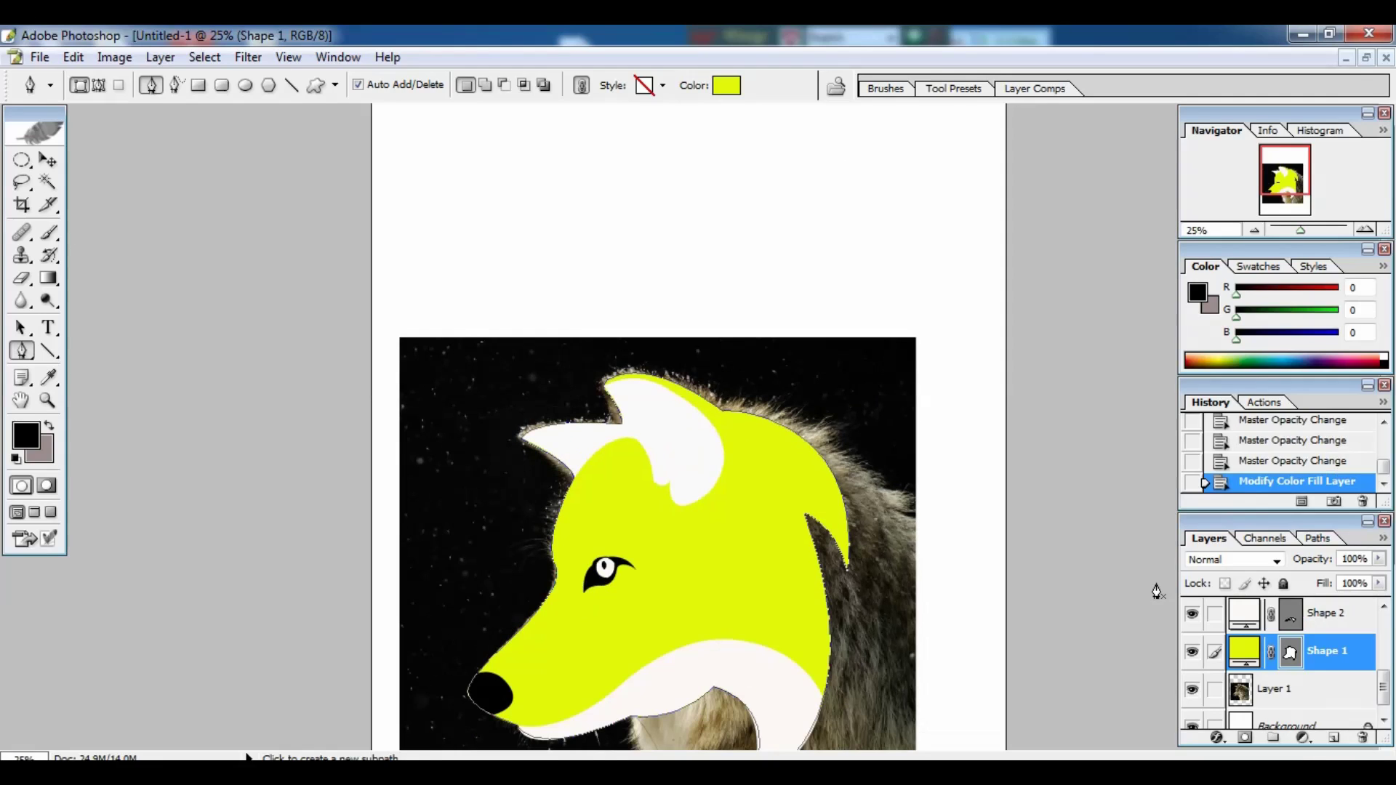
- Change the ear layer Shape 7's fill color to orange E5860C
click(1336, 630)
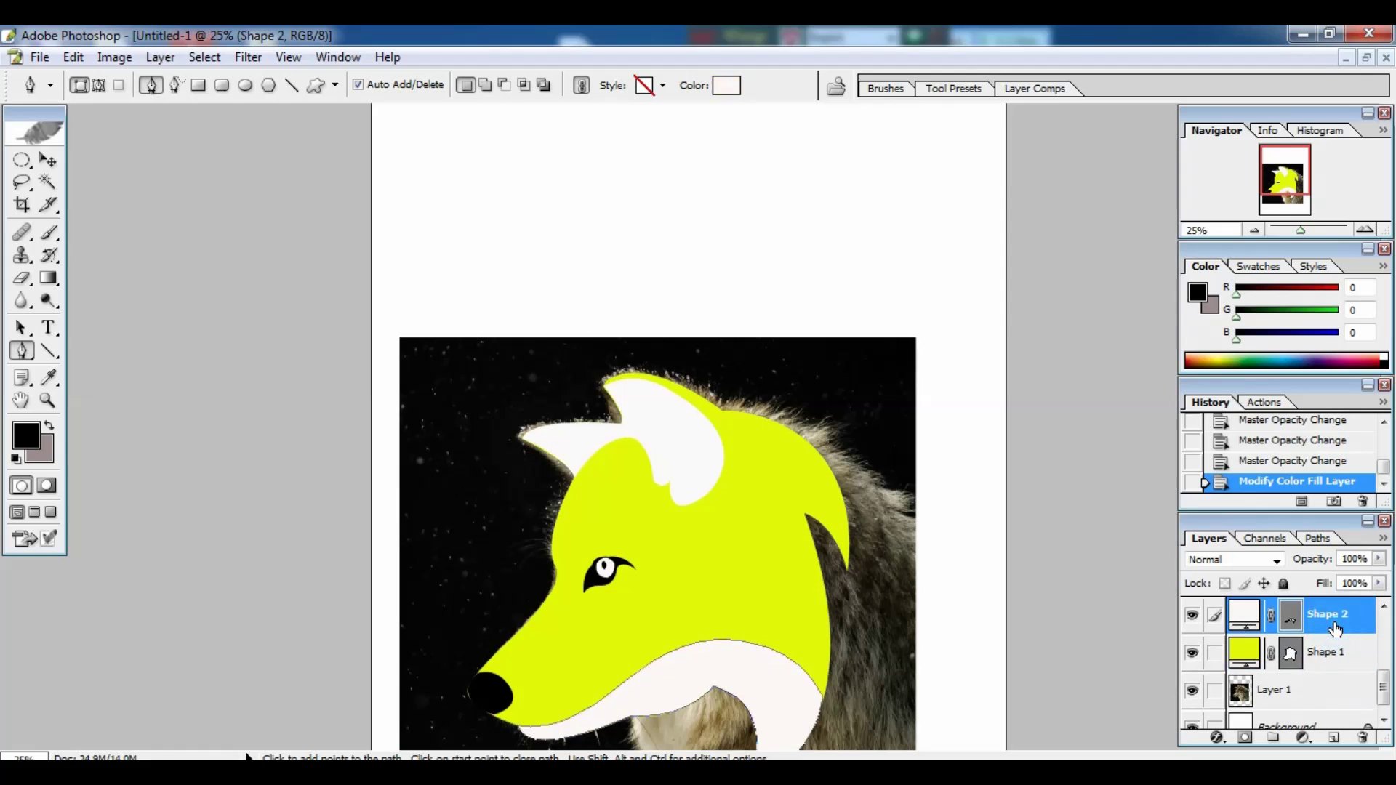
drag(1383, 687, 1387, 619)
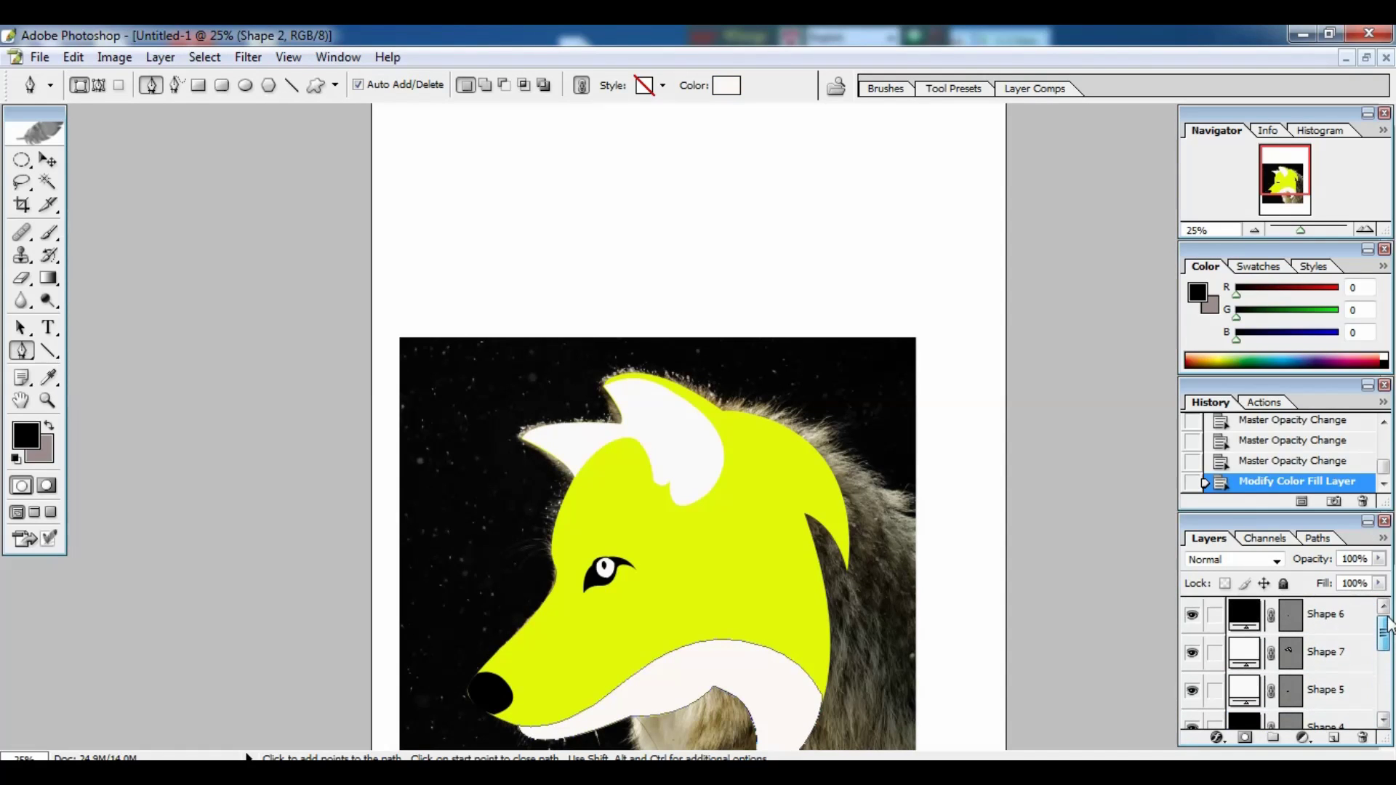
click(1313, 662)
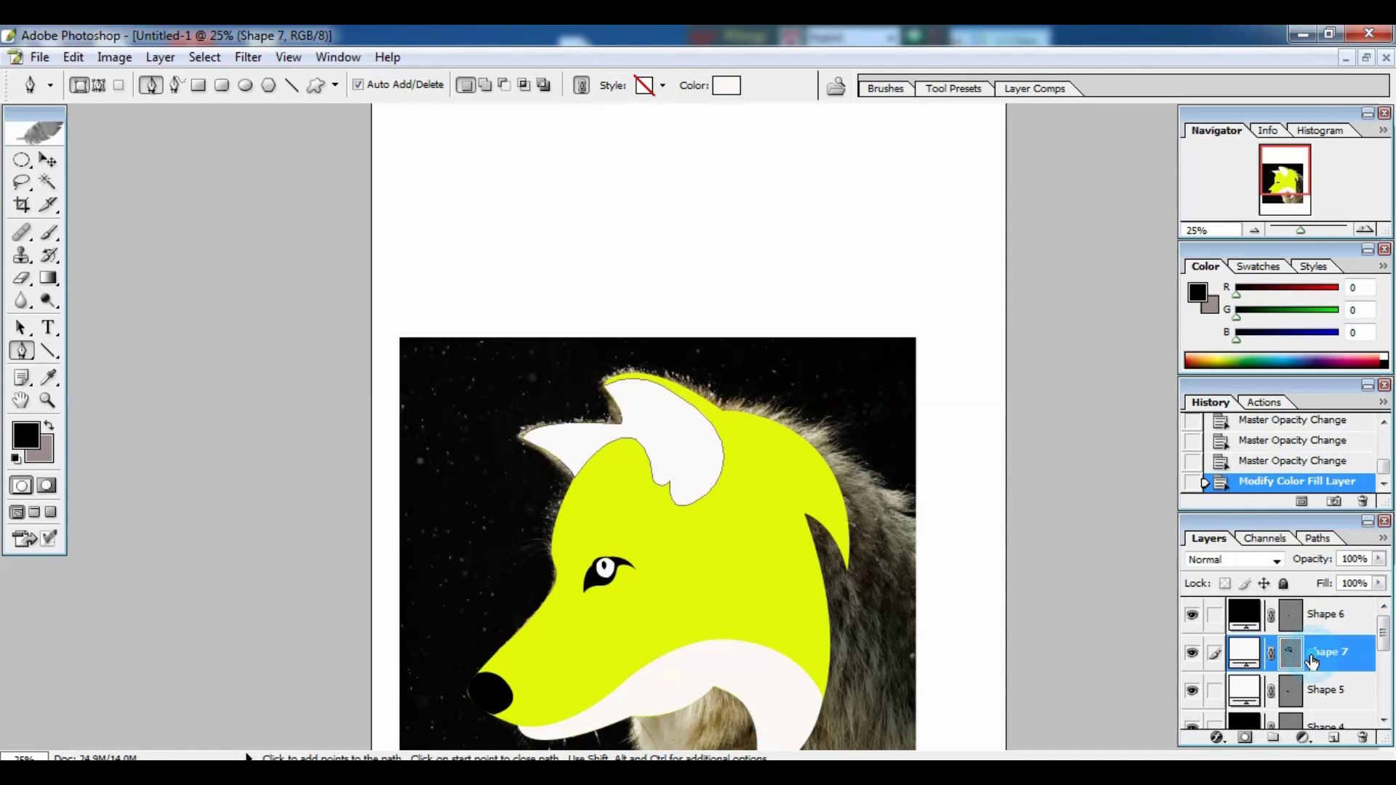
double_click(1245, 649)
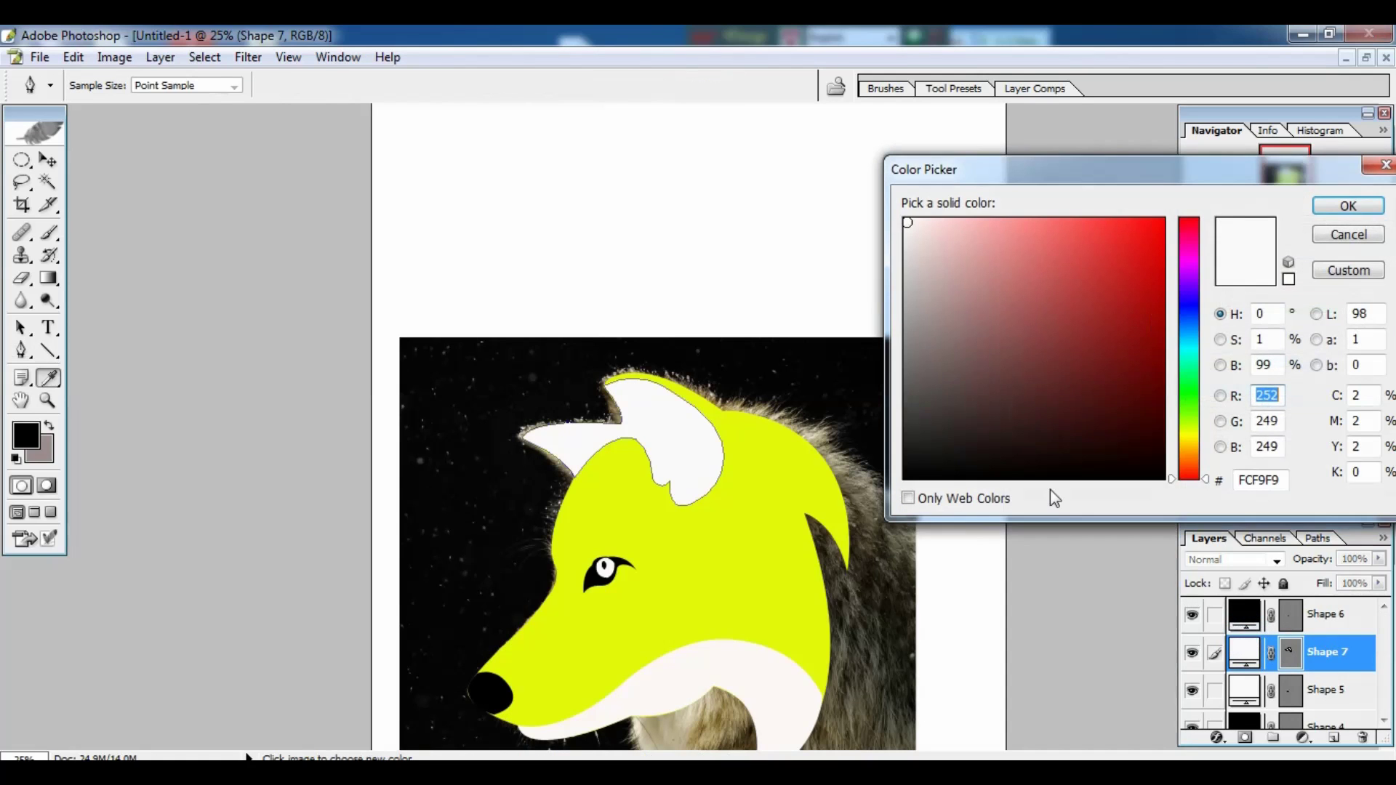
click(1195, 454)
click(1151, 246)
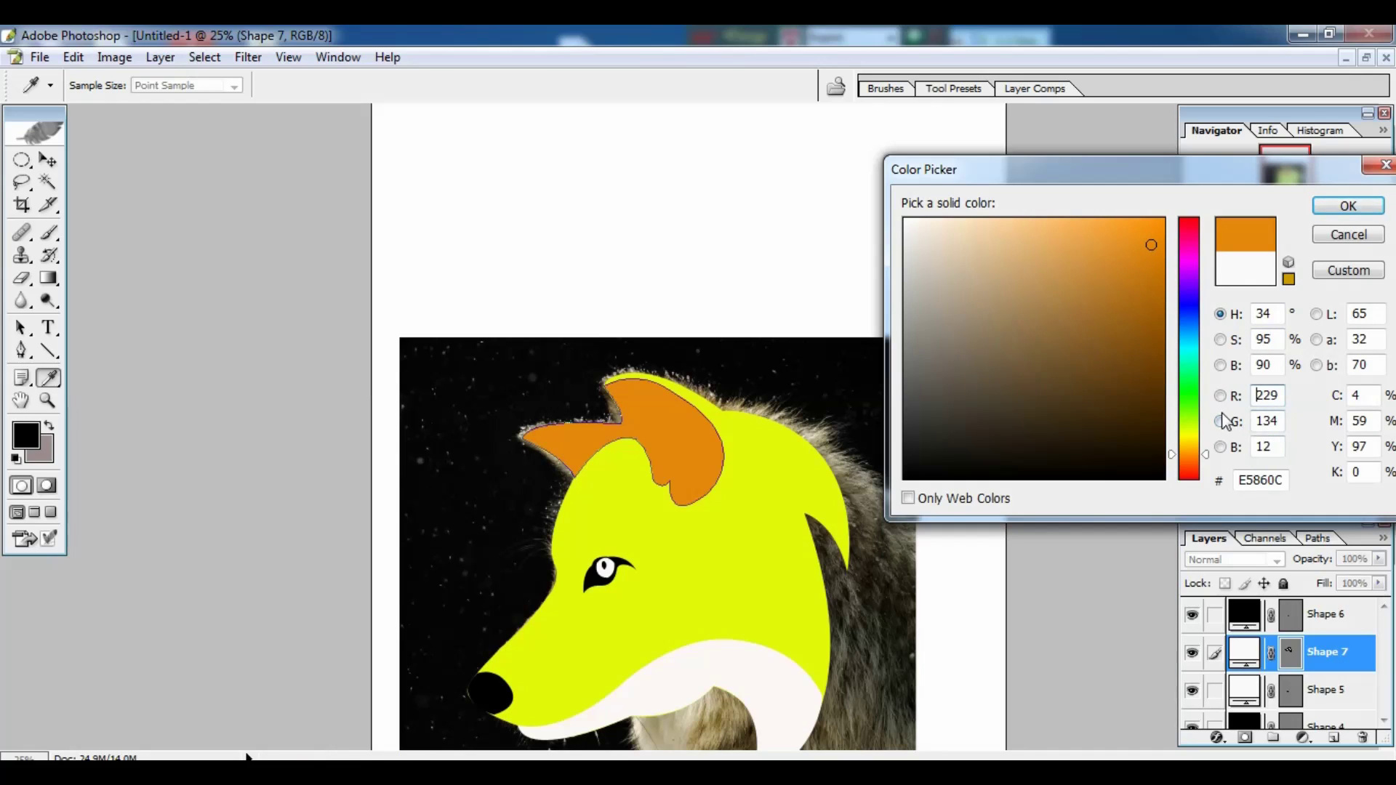
click(1340, 206)
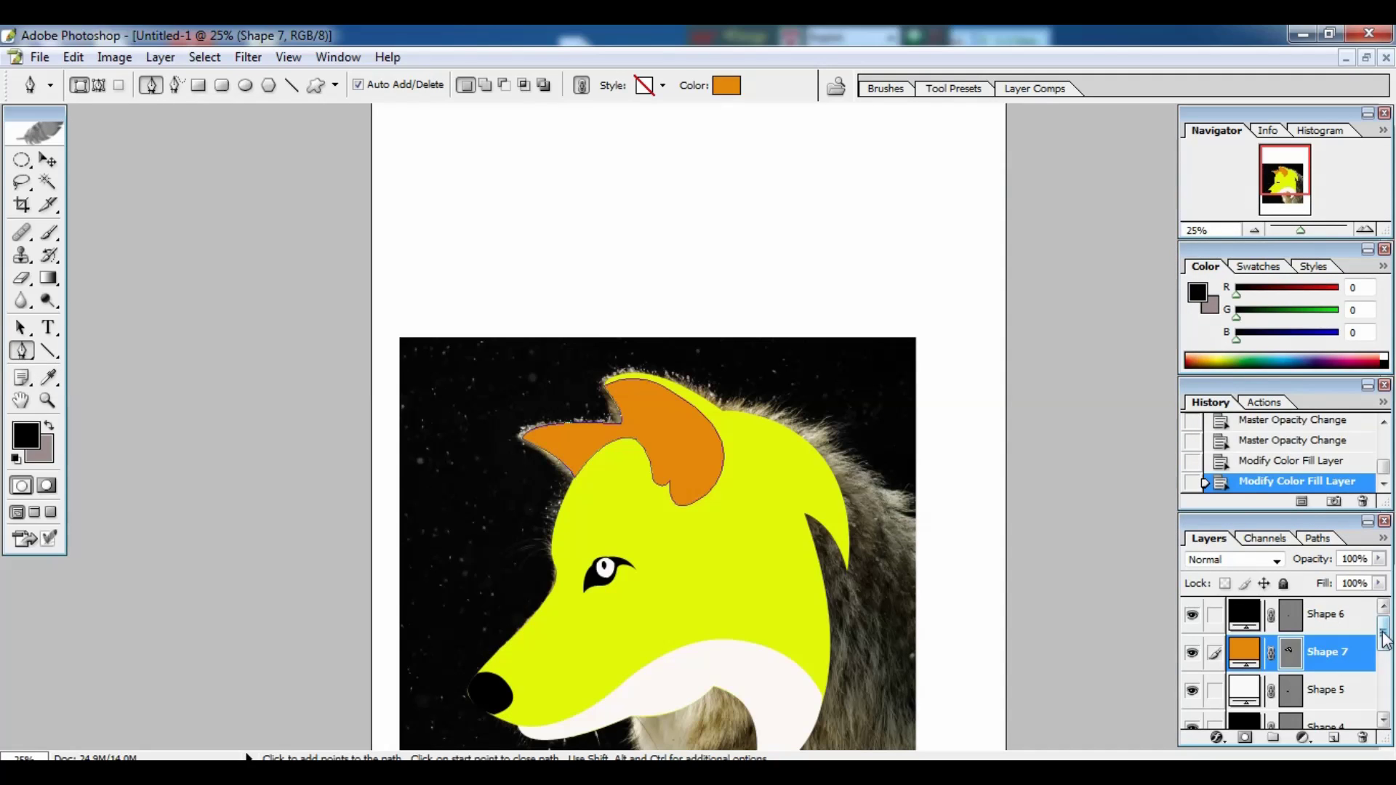
- Rasterize the head layer Shape 1
drag(1385, 638, 1384, 695)
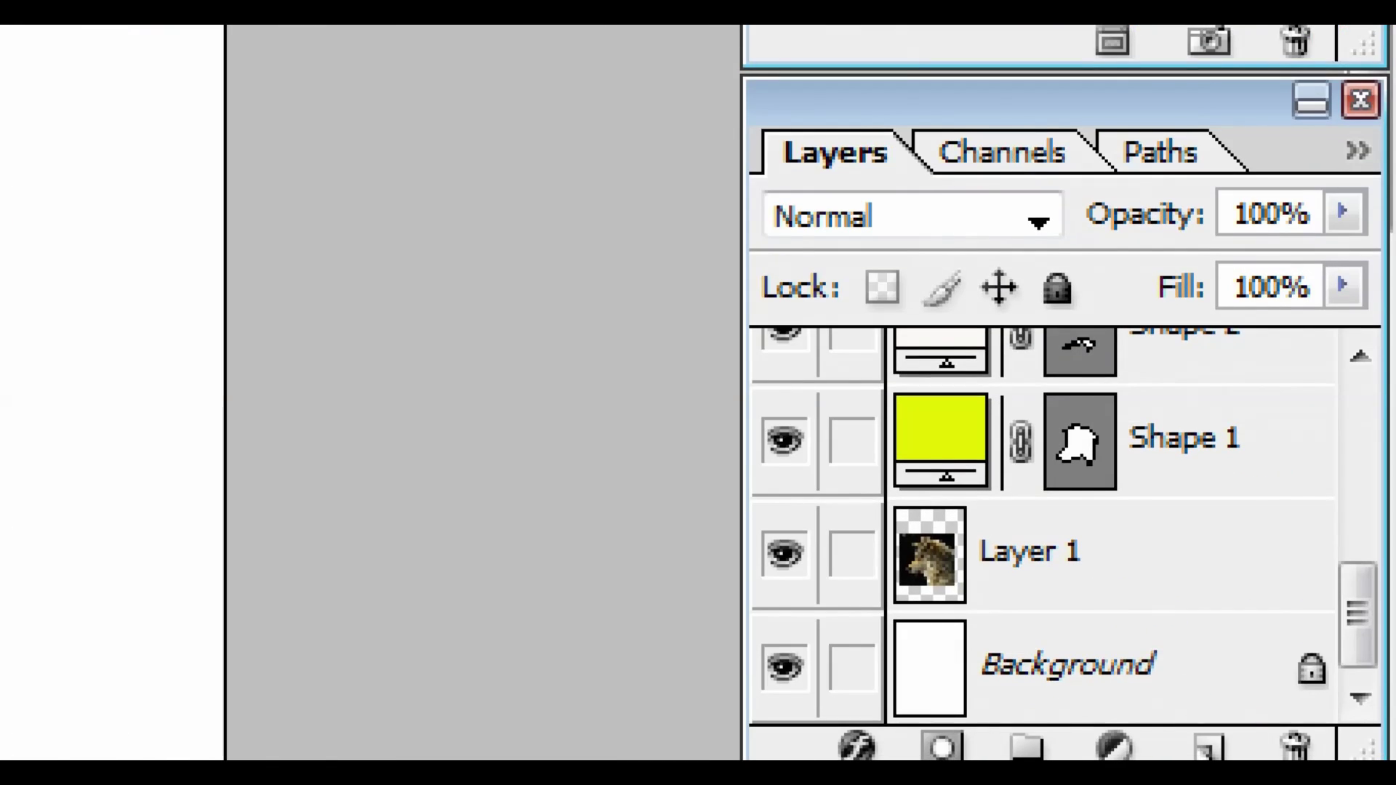
click(1339, 725)
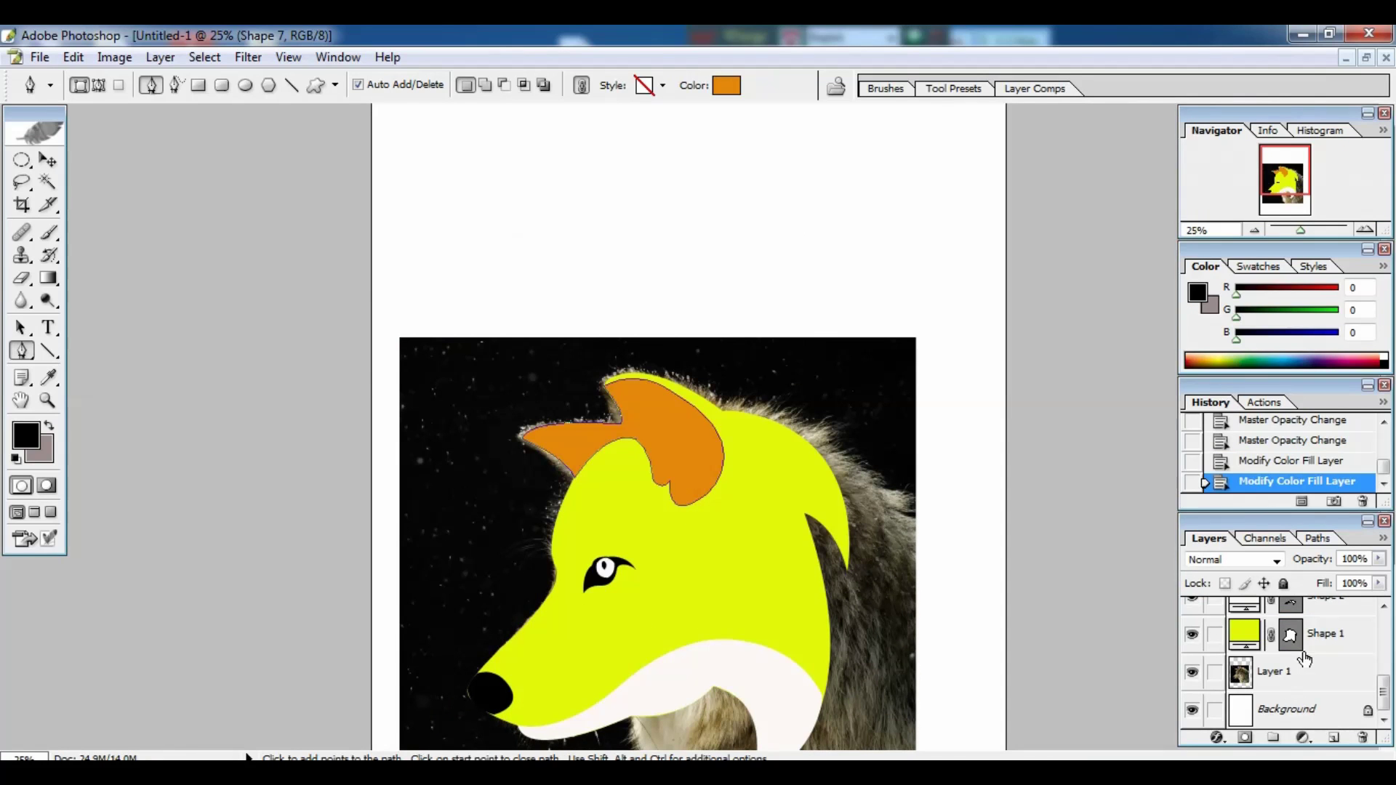
click(1321, 638)
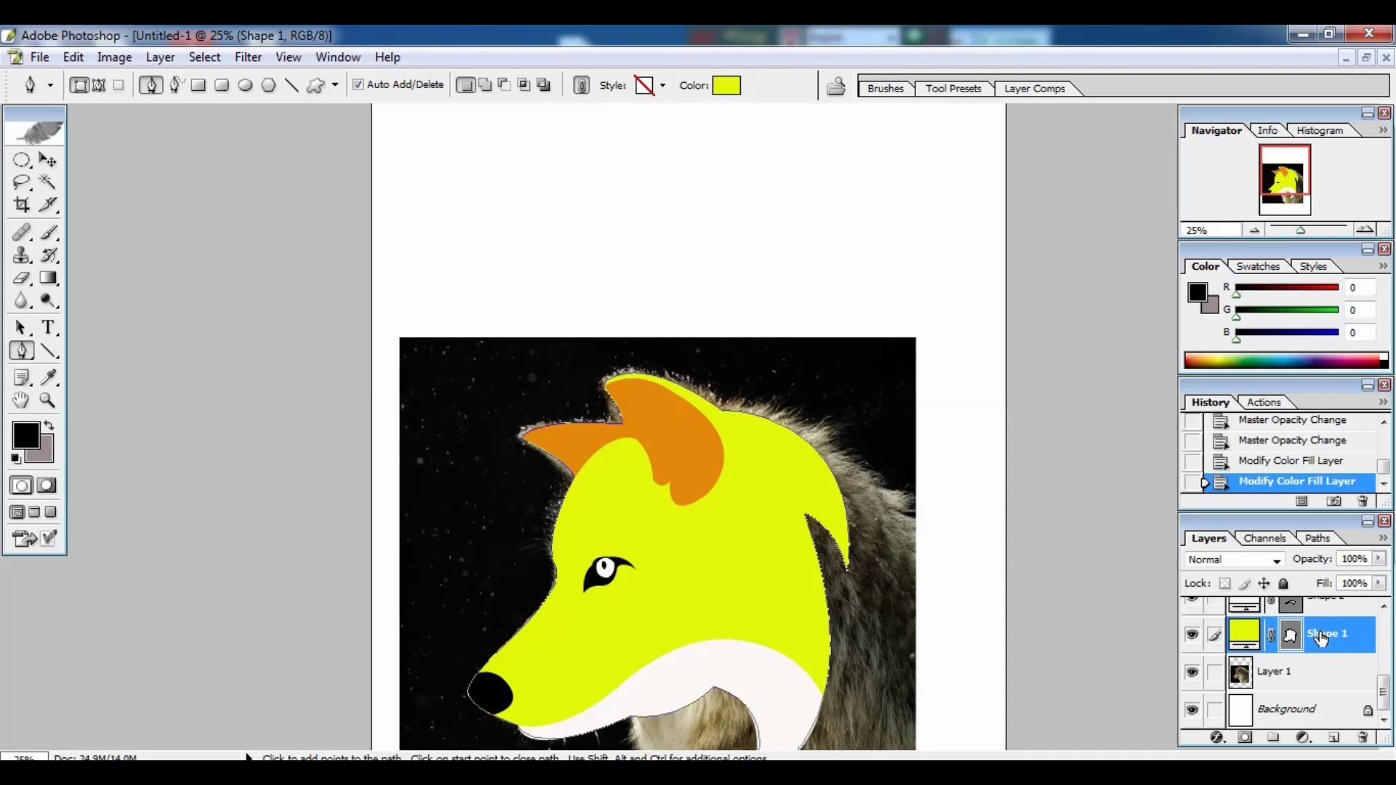
right_click(1322, 638)
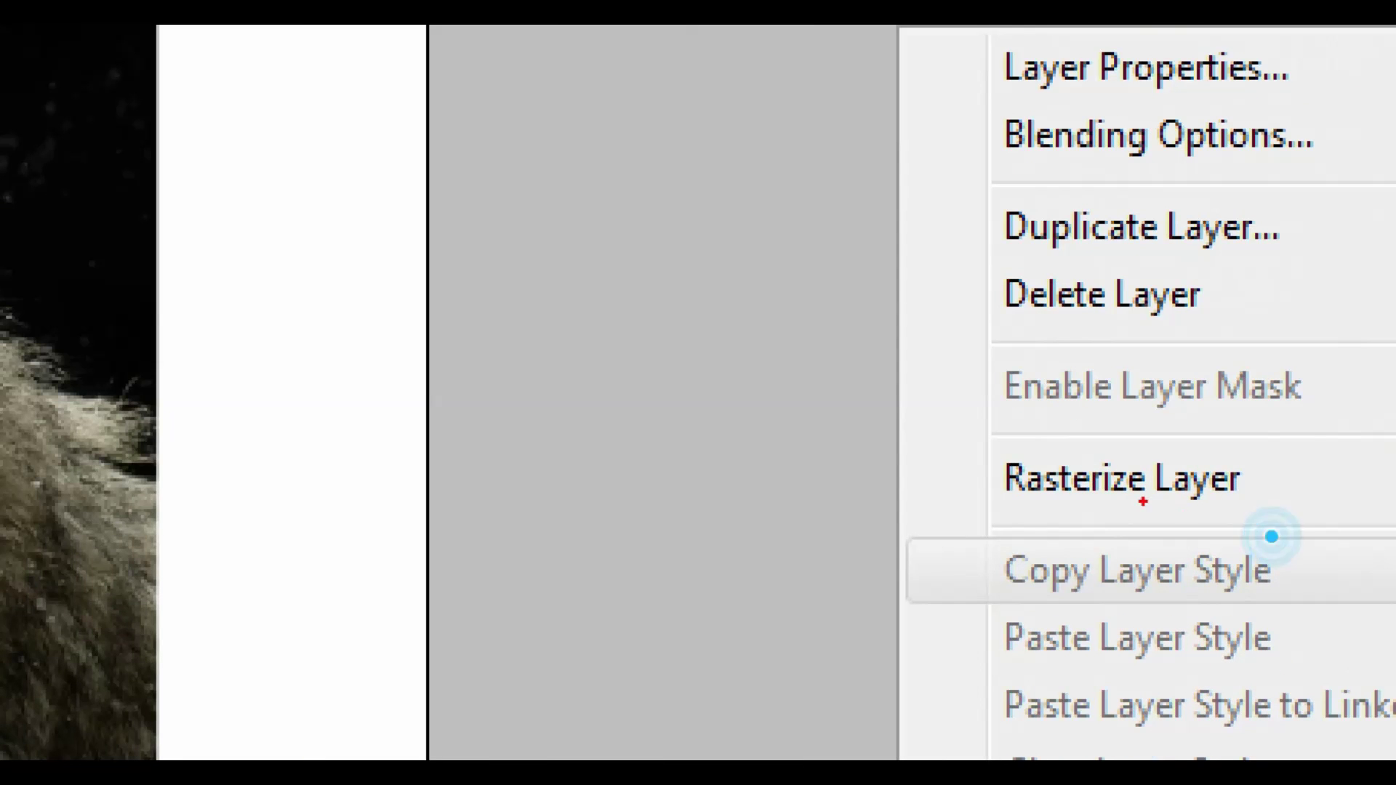
drag(999, 452, 1300, 515)
key(Escape)
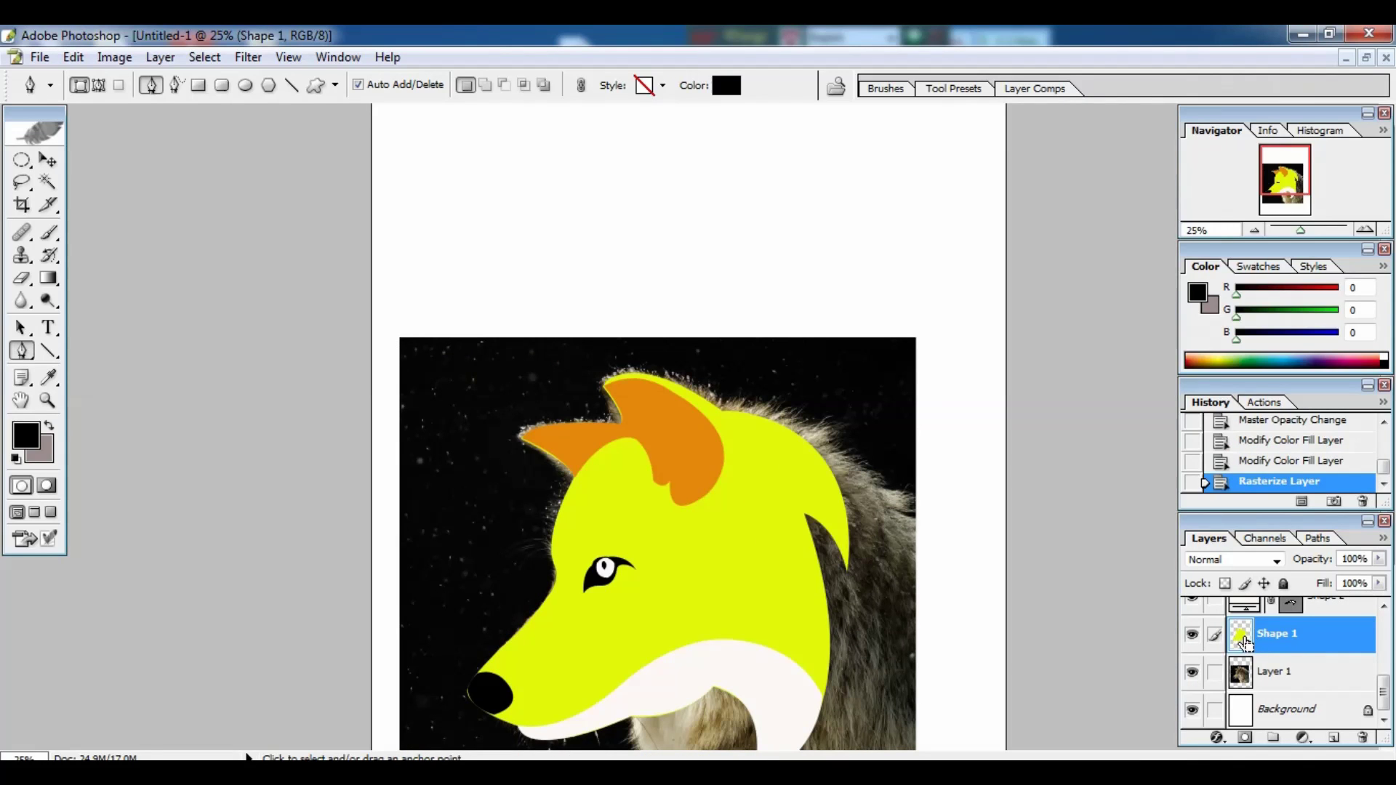
- Load the head layer's outline as a selection and fill it with a diagonal yellow-to-orange linear gradient
ctrl+click(1246, 642)
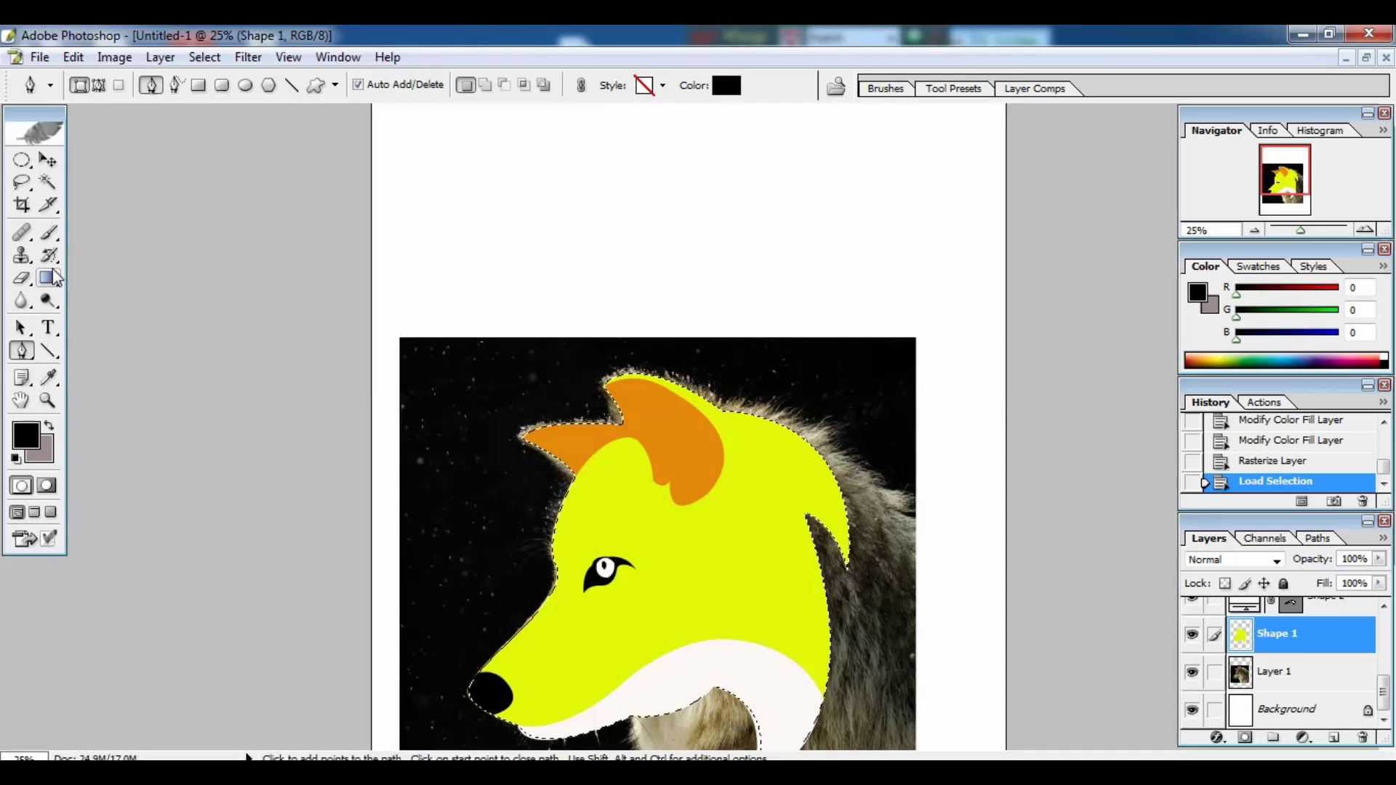
click(49, 277)
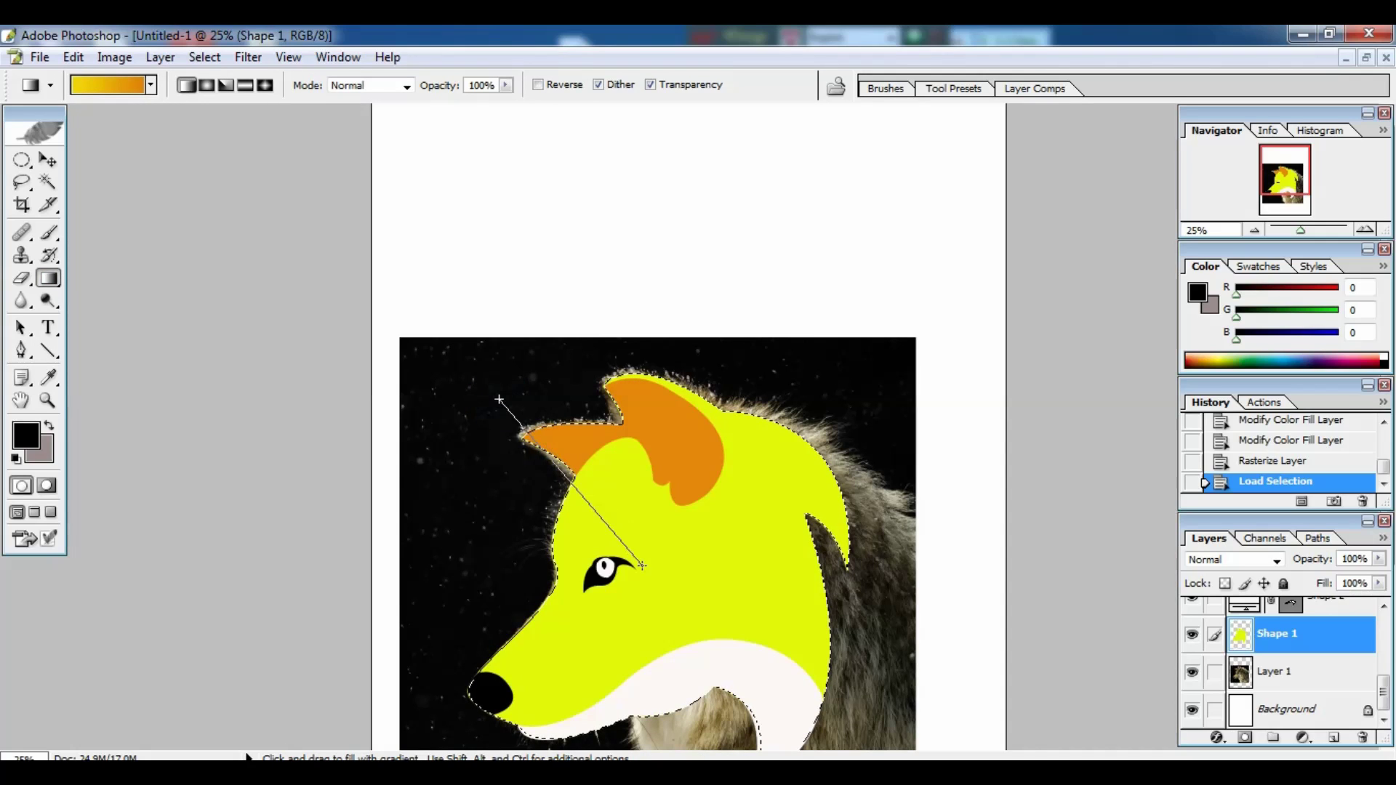
drag(643, 565, 703, 611)
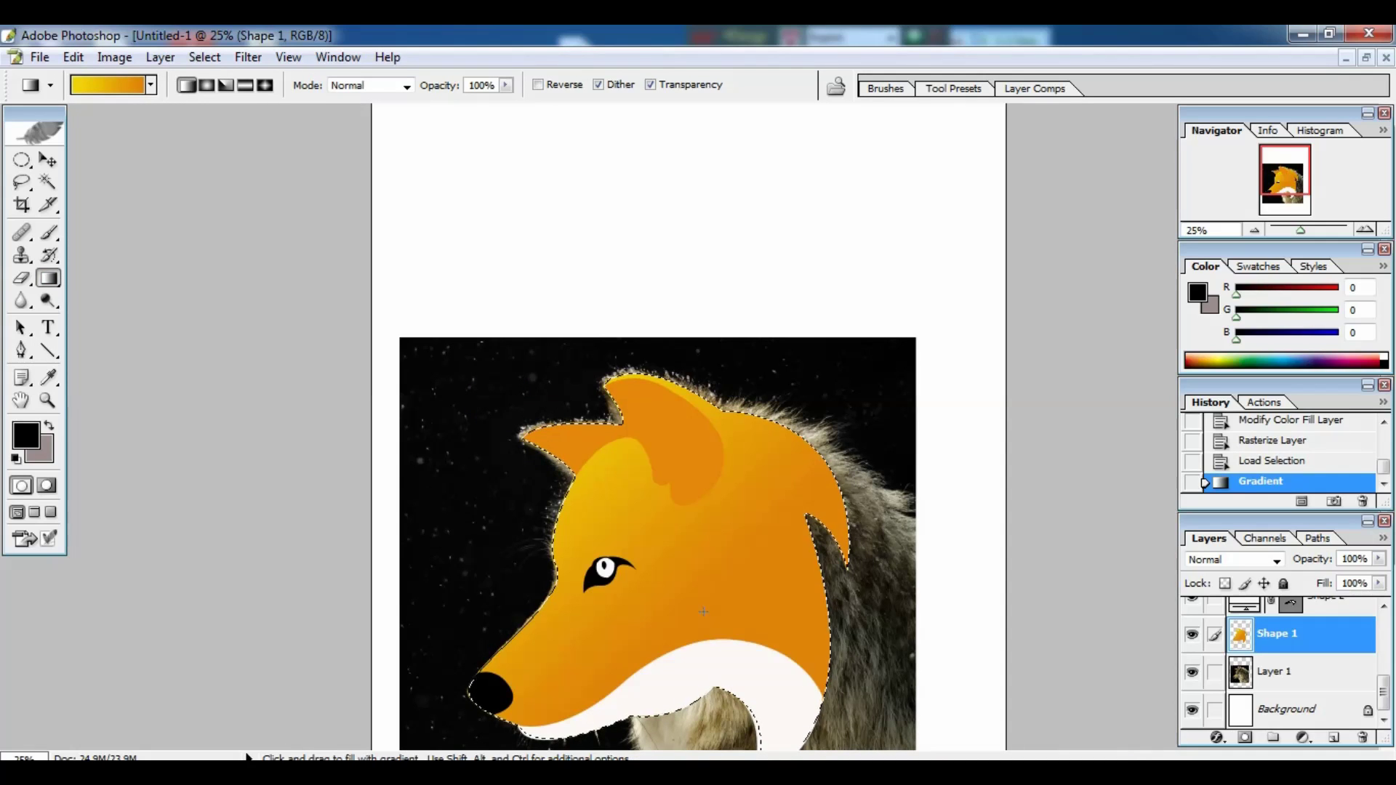
drag(530, 509, 726, 627)
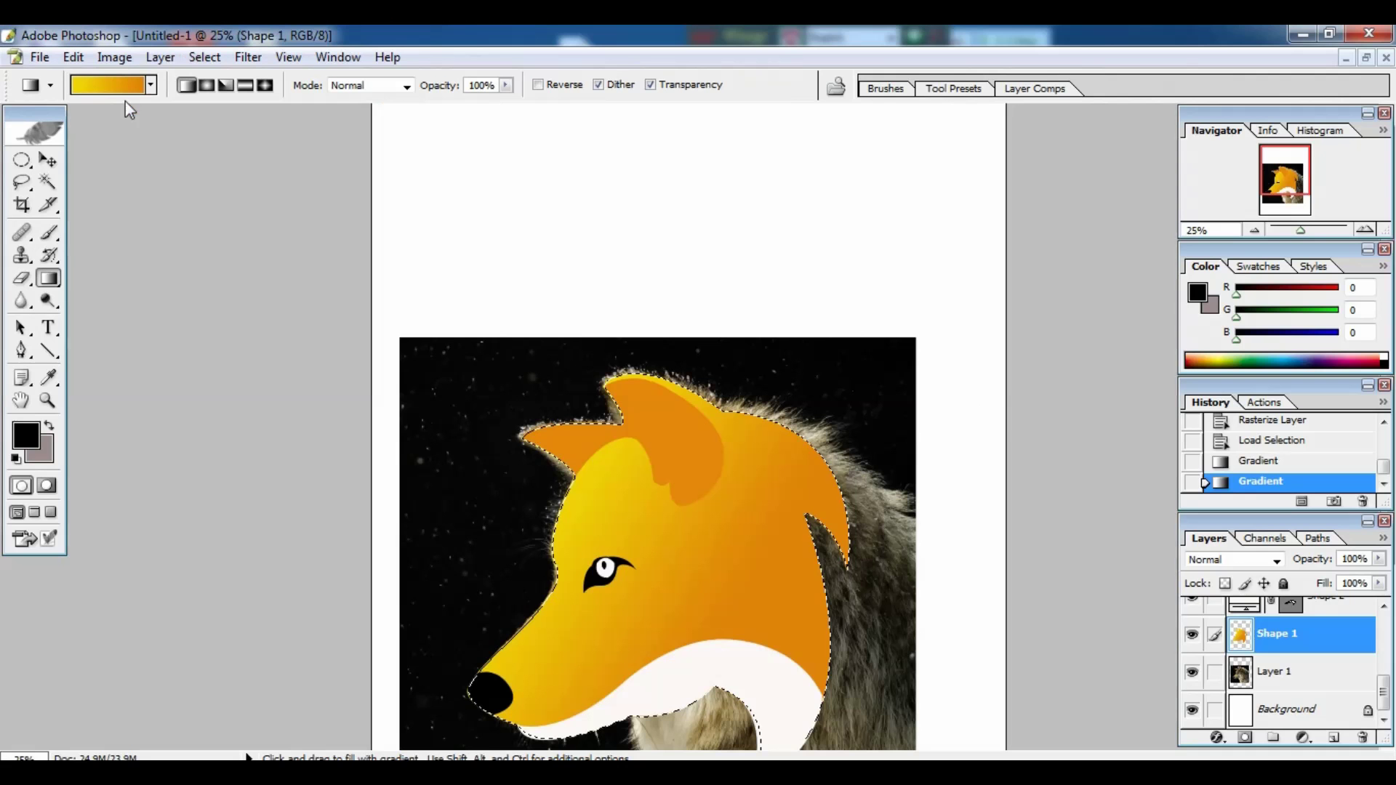
- Edit the gradient so its start stop is yellow F1DA17 and its end stop is brown-orange B66C0B
click(145, 69)
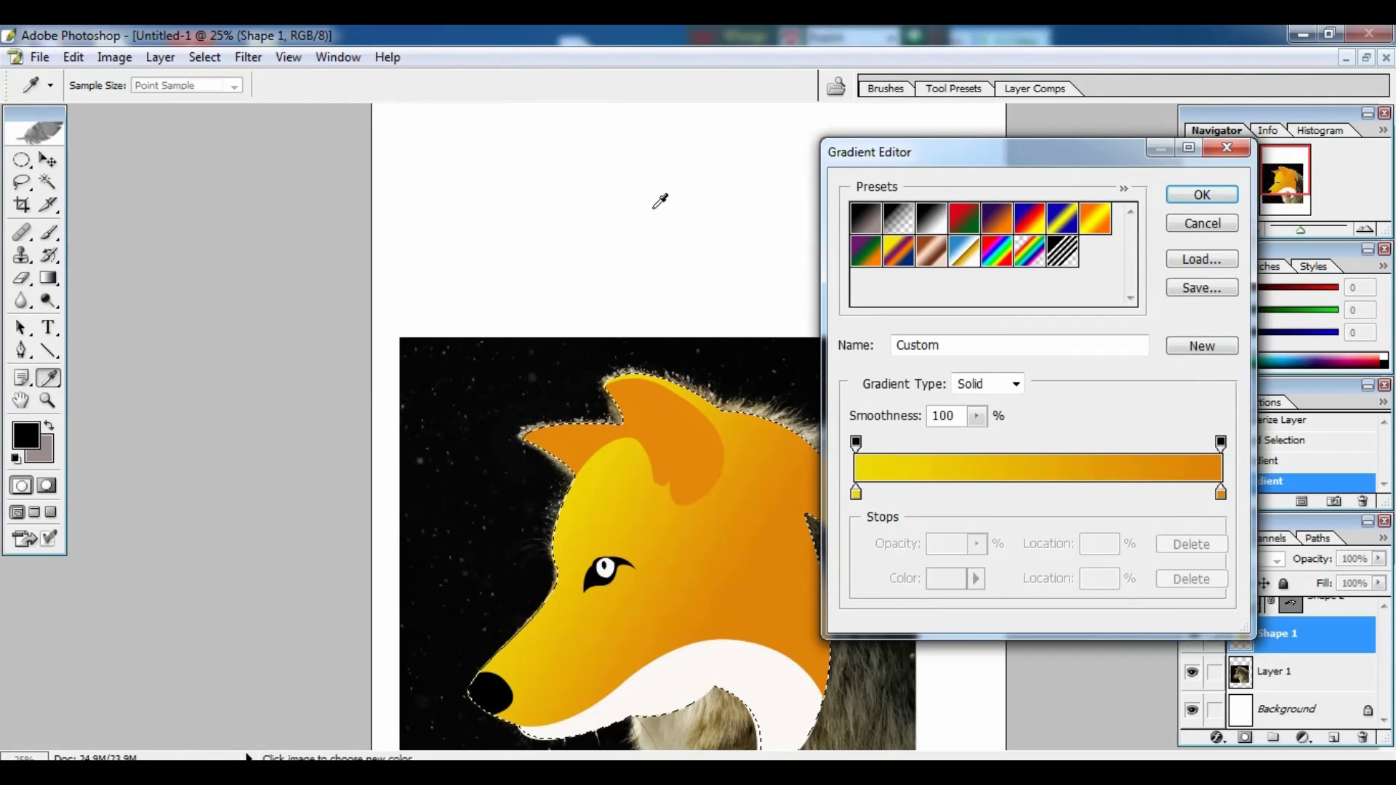
double_click(856, 495)
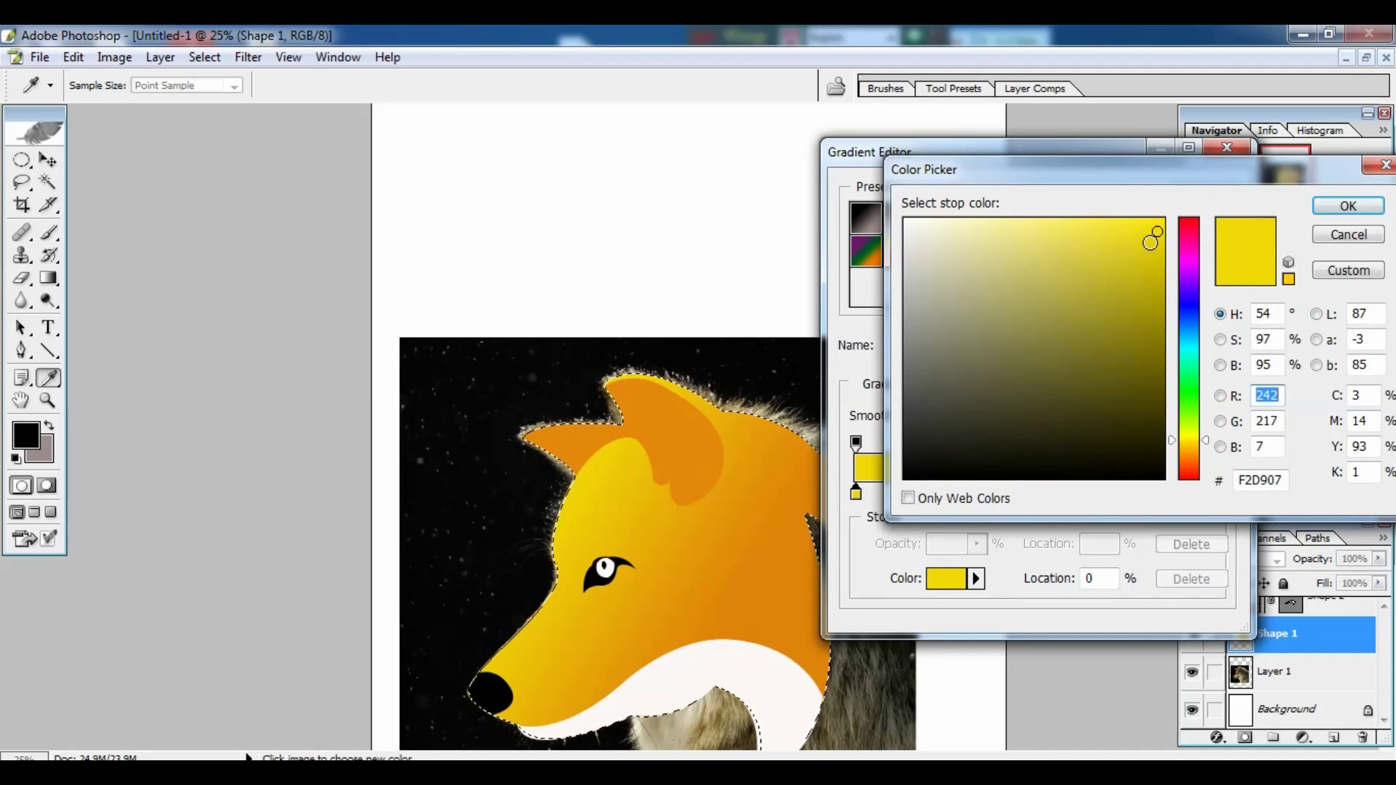
click(1139, 232)
click(1347, 209)
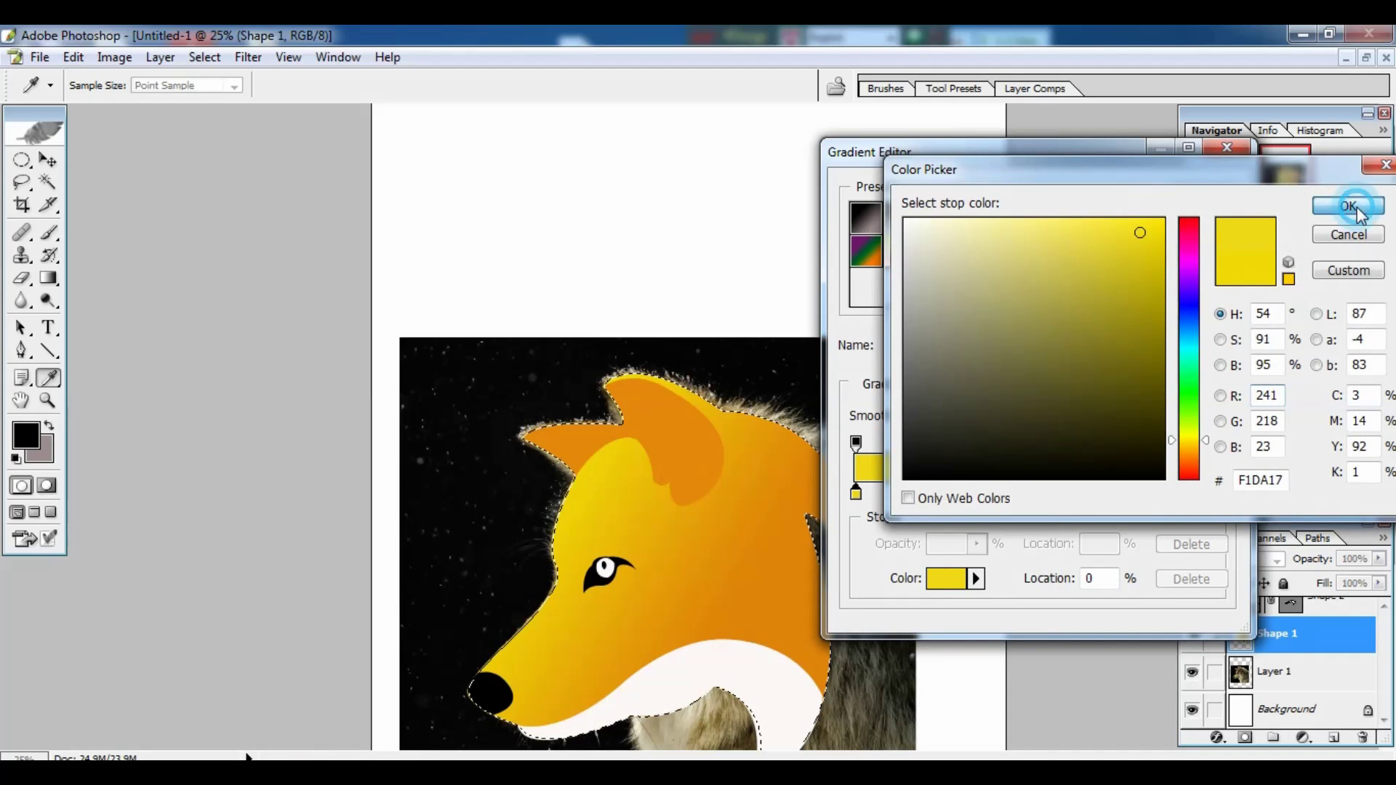
double_click(1221, 495)
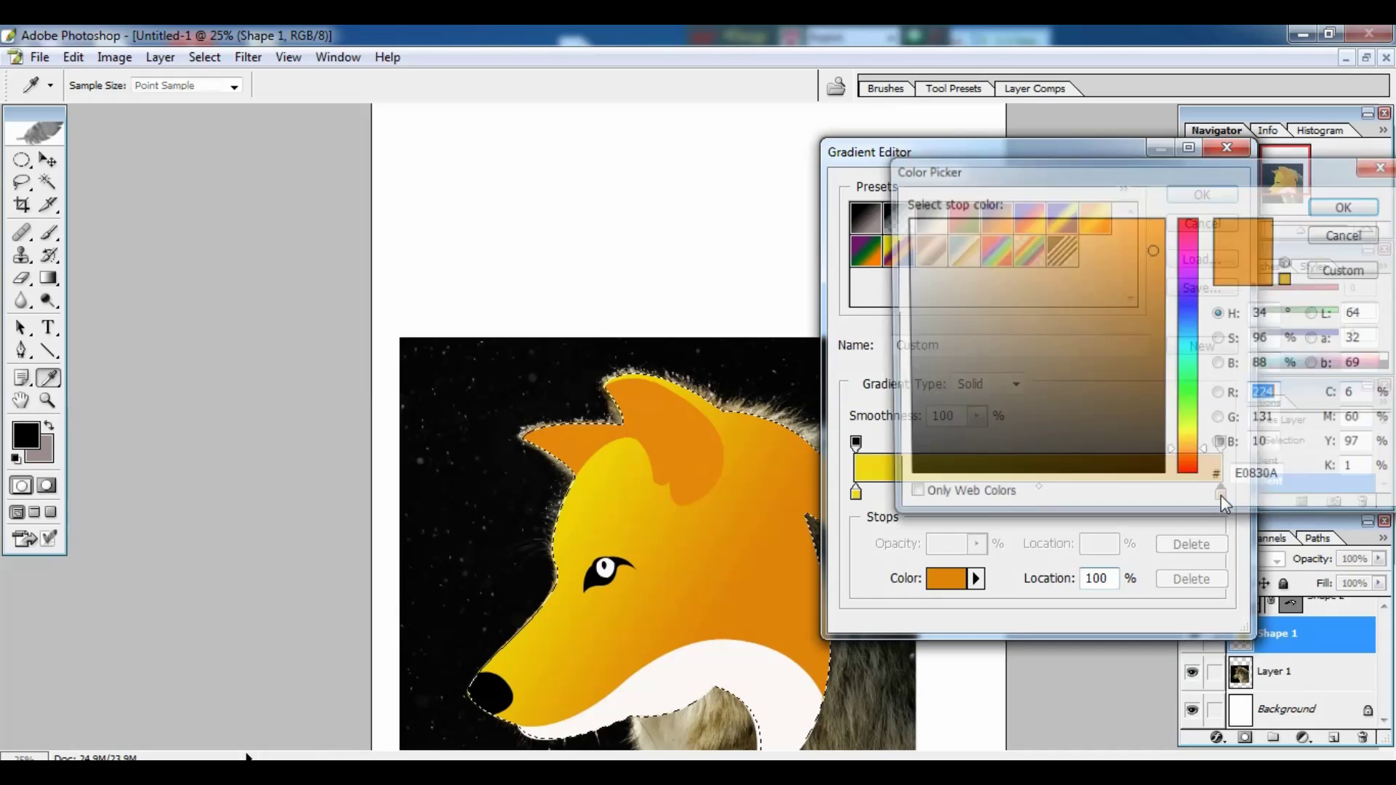
click(1149, 293)
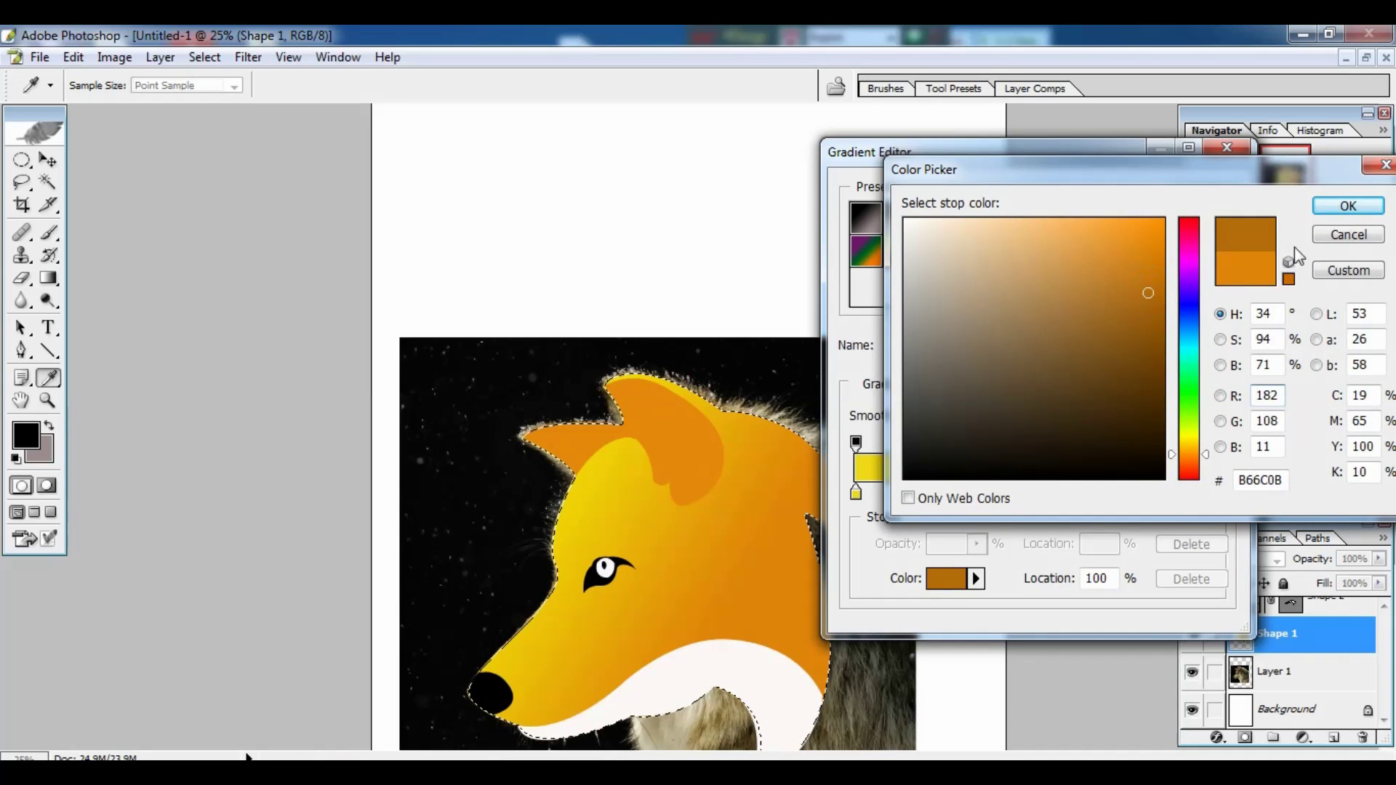
click(1344, 212)
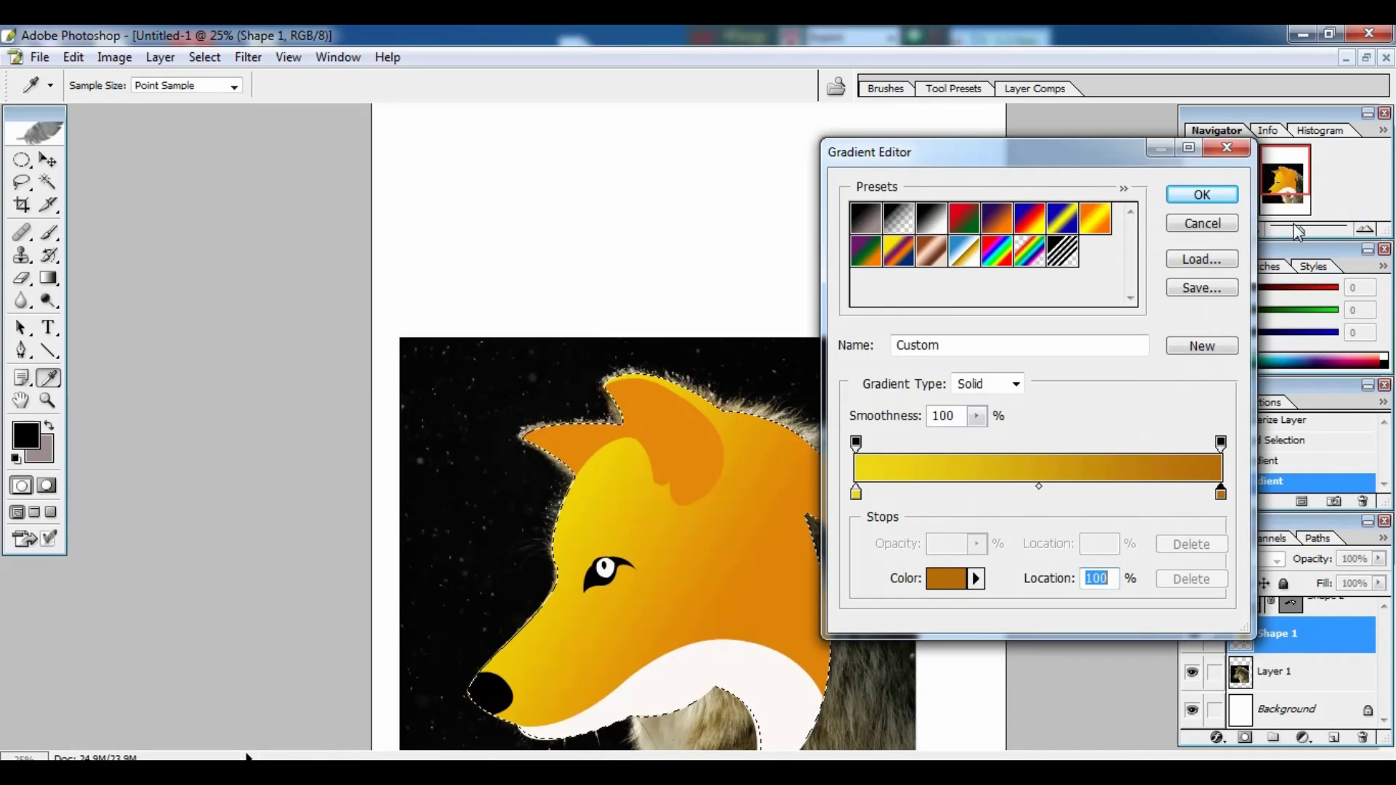
click(1211, 198)
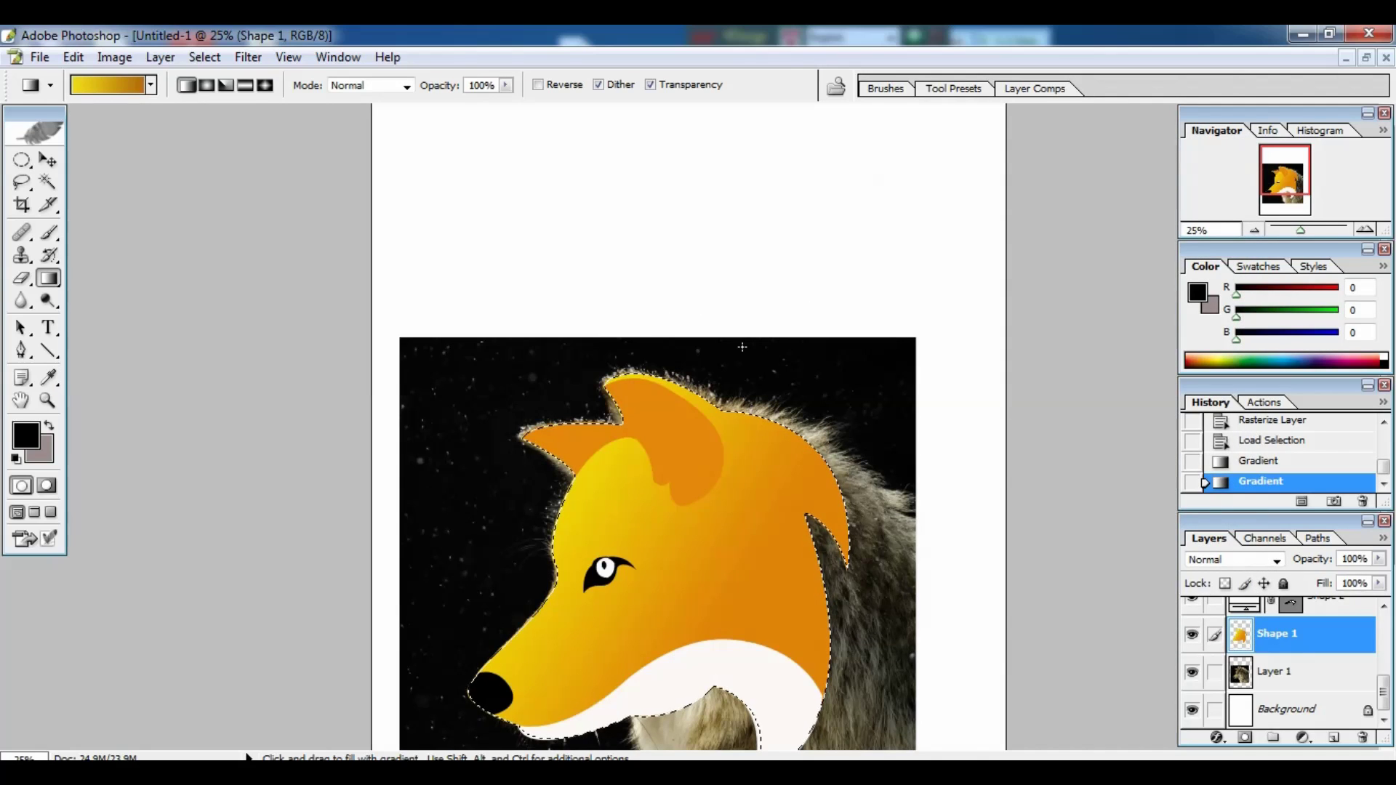
- Refill the head selection with the edited gradient, ending with a diagonal run from beyond the far ear's tip to the jaw
drag(742, 346, 669, 574)
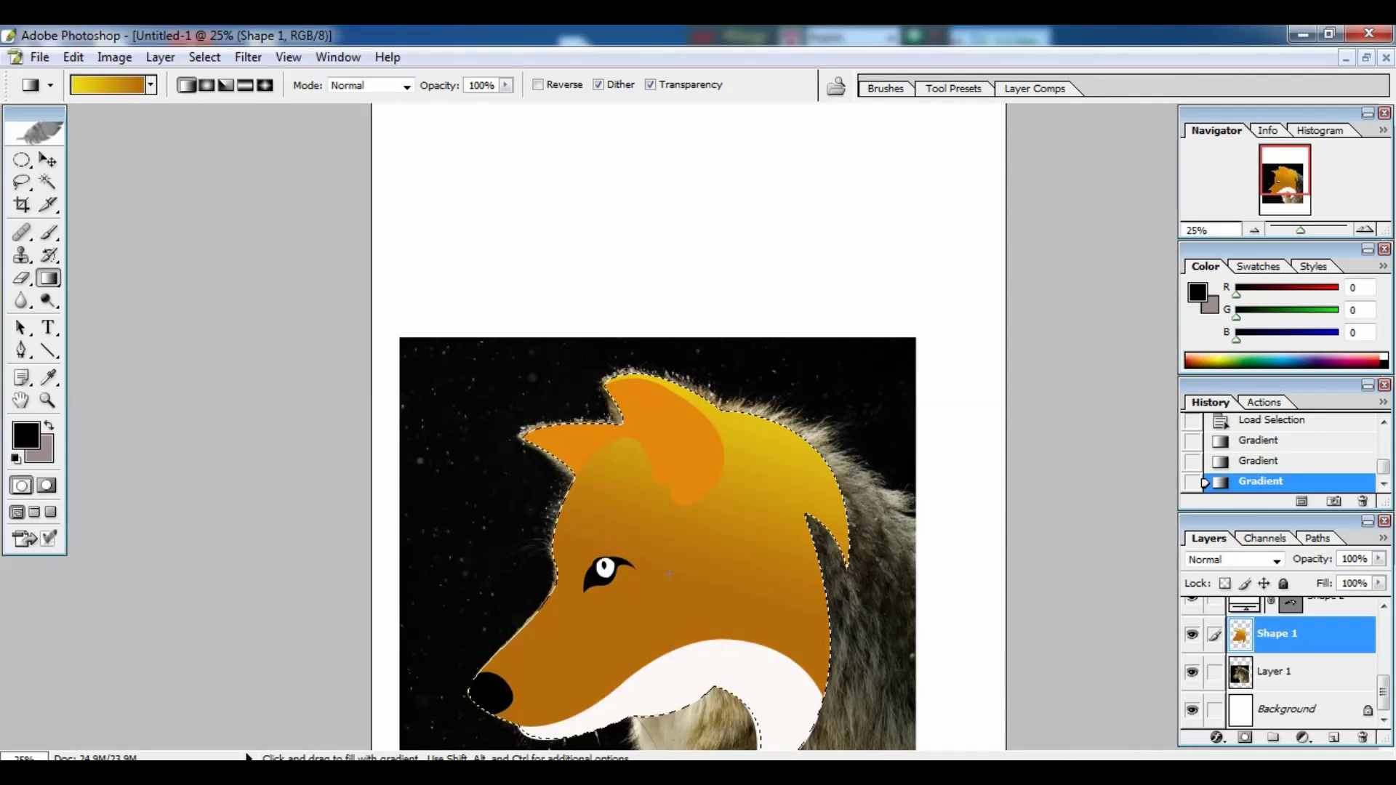
drag(779, 399, 664, 536)
drag(524, 383, 684, 547)
drag(504, 400, 747, 642)
- Rasterize the ear layer Shape 7 and load its outline as a selection
drag(1382, 691, 1383, 630)
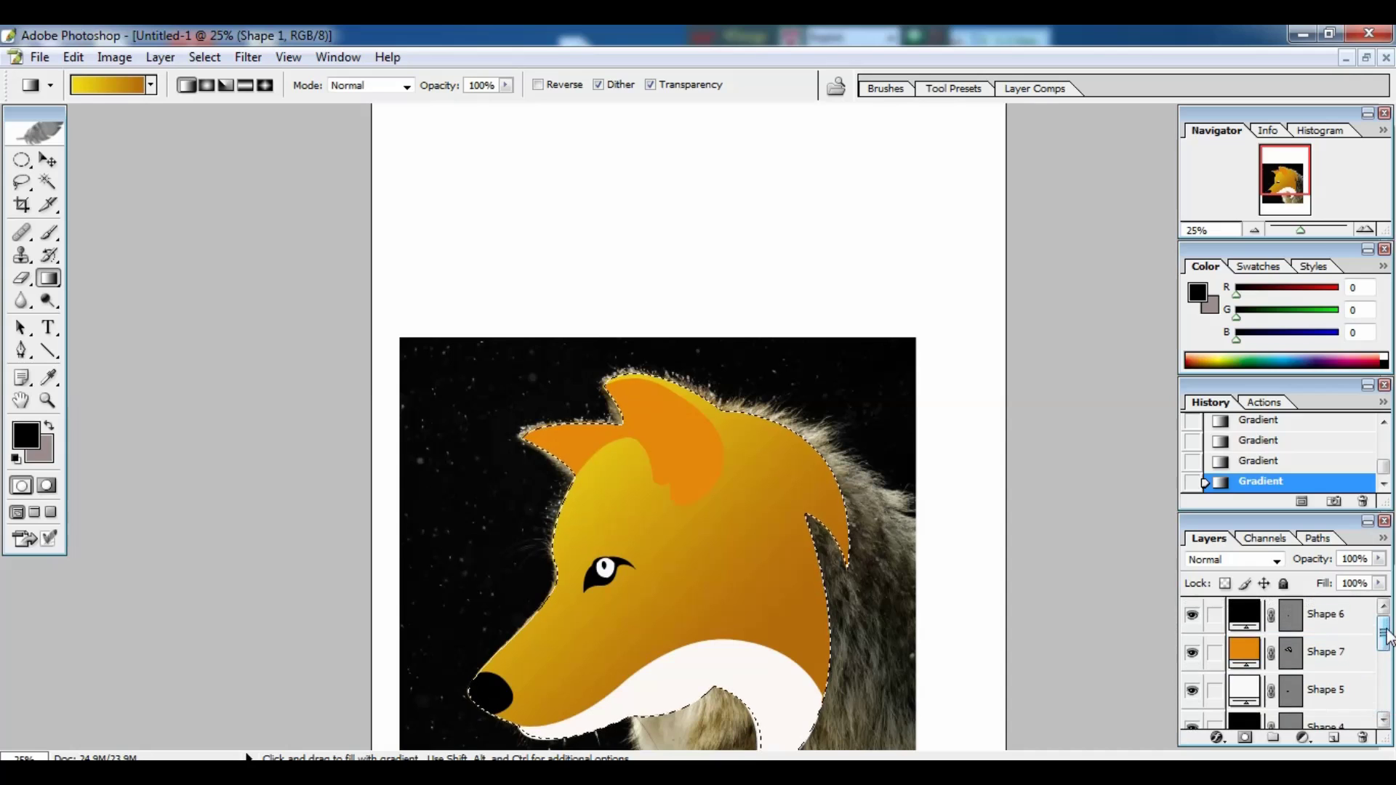
right_click(1325, 651)
click(1227, 538)
ctrl+click(1242, 652)
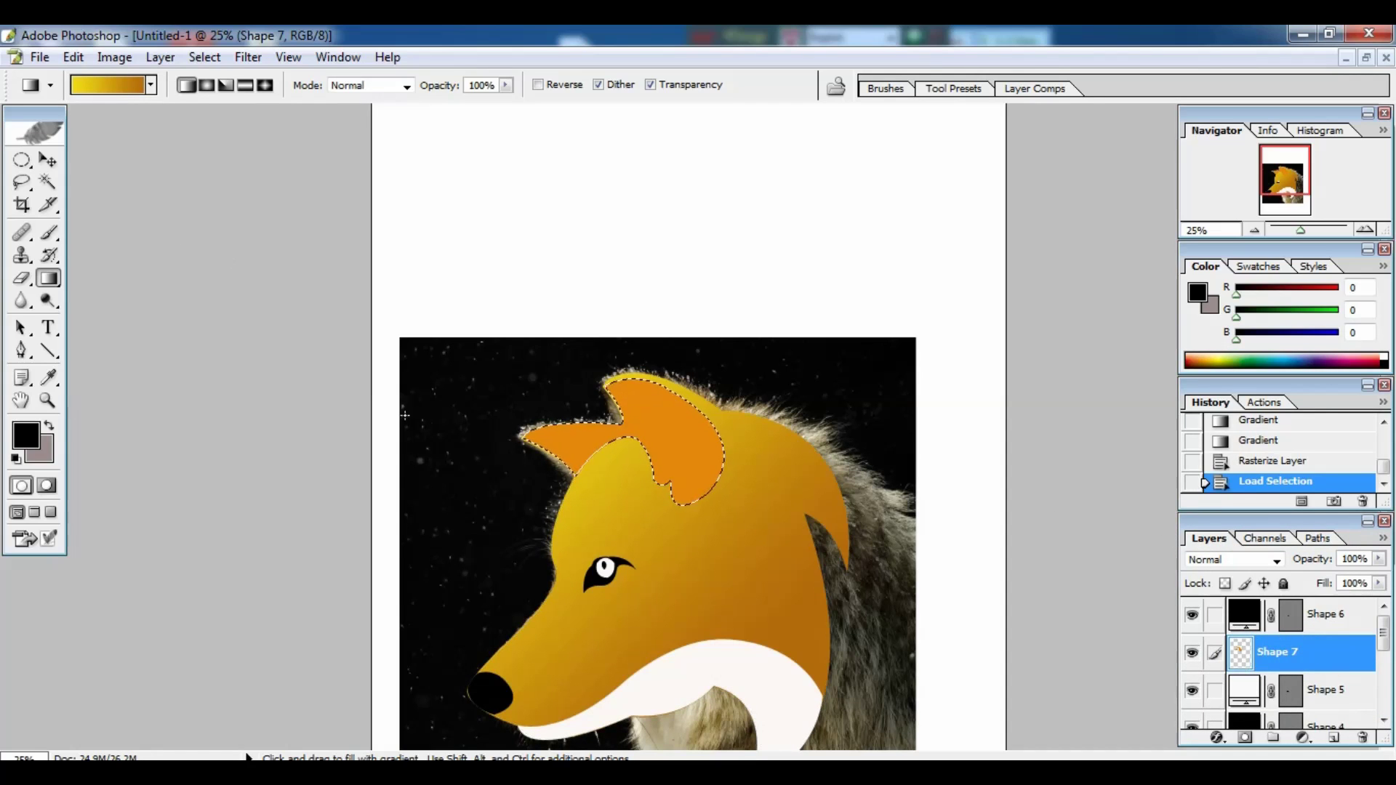
- Fill the ear selection with the gradient, yellow at the near ear's base to brown-orange toward its tip, and deselect
drag(523, 378, 593, 407)
drag(680, 487, 633, 411)
drag(676, 458, 644, 396)
key(ctrl+plus)
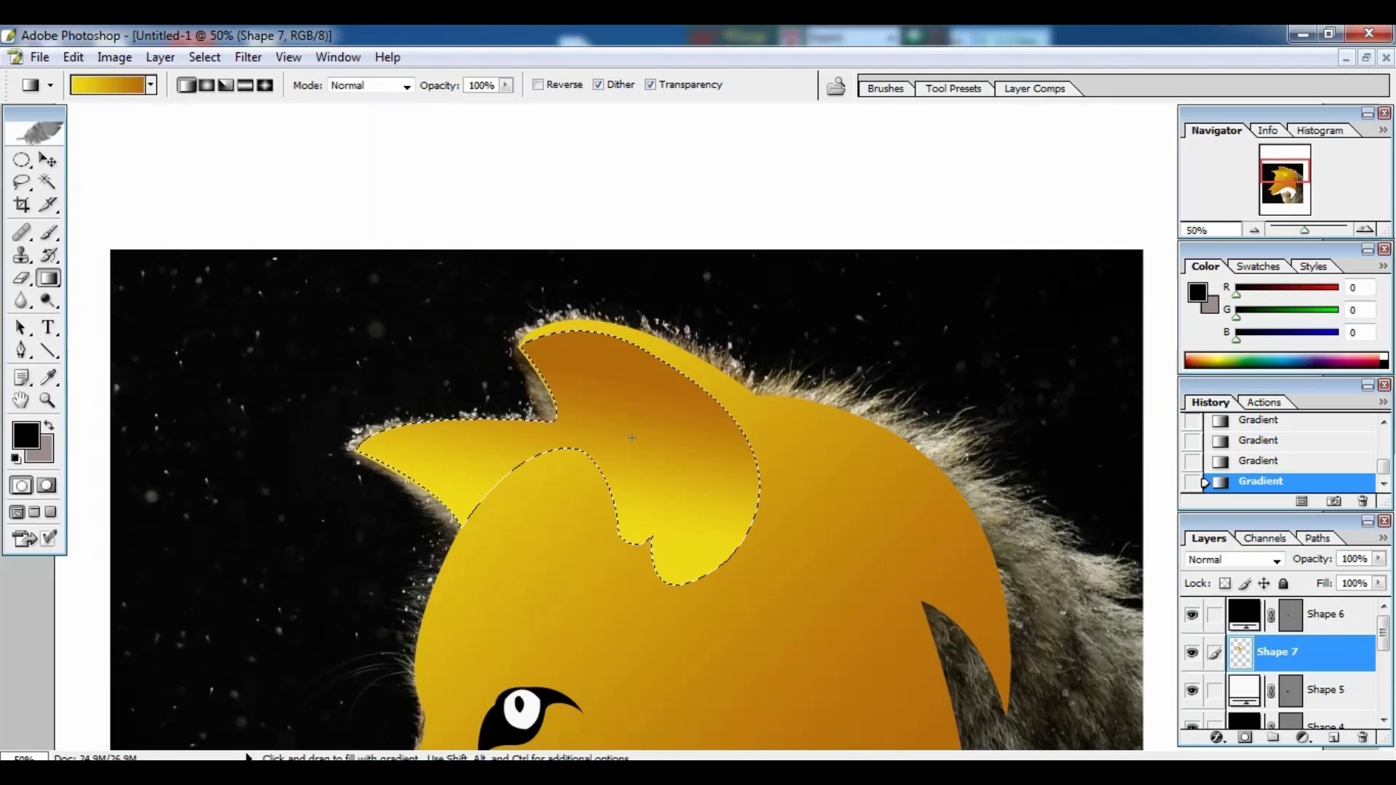
key(ctrl+d)
- Draw a curved inner-ear shape with a jagged lower end inside the near ear, on a new layer above Shape 6
click(1310, 615)
key(p)
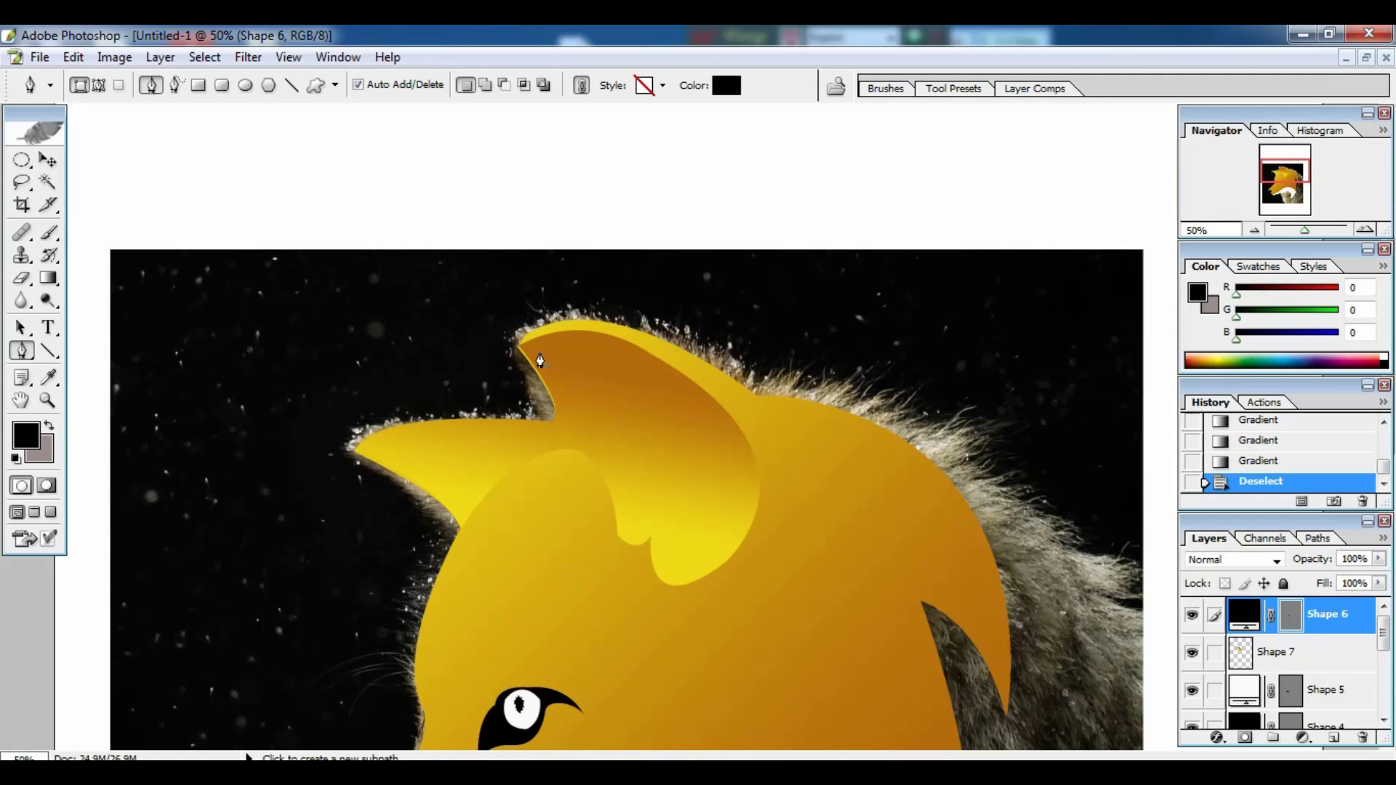
click(537, 351)
drag(648, 498, 662, 614)
alt+click(647, 498)
click(661, 494)
click(663, 505)
click(678, 486)
click(701, 494)
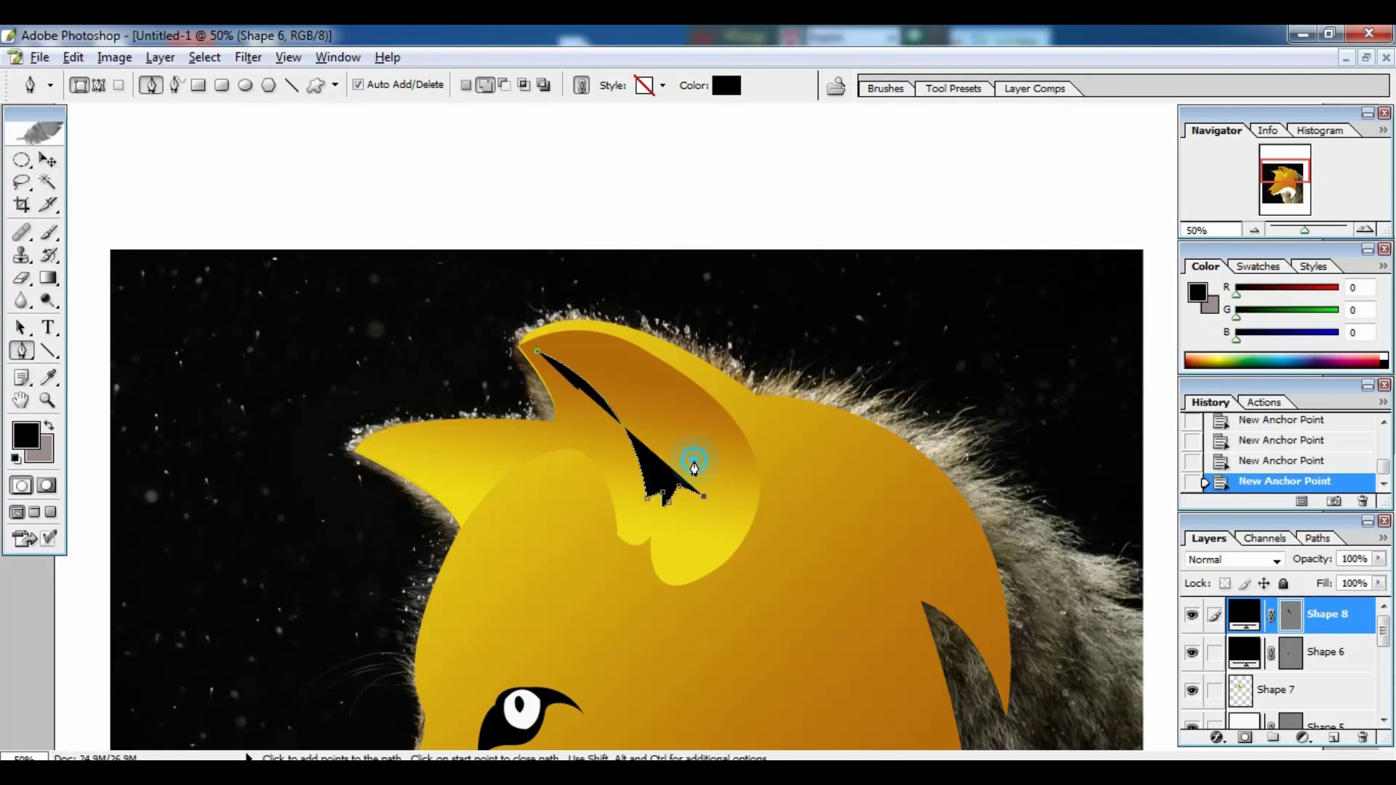
drag(536, 351, 438, 370)
- Change the near ear's inner shape fill color to a muted brownish grey
double_click(1245, 615)
click(938, 325)
click(1346, 206)
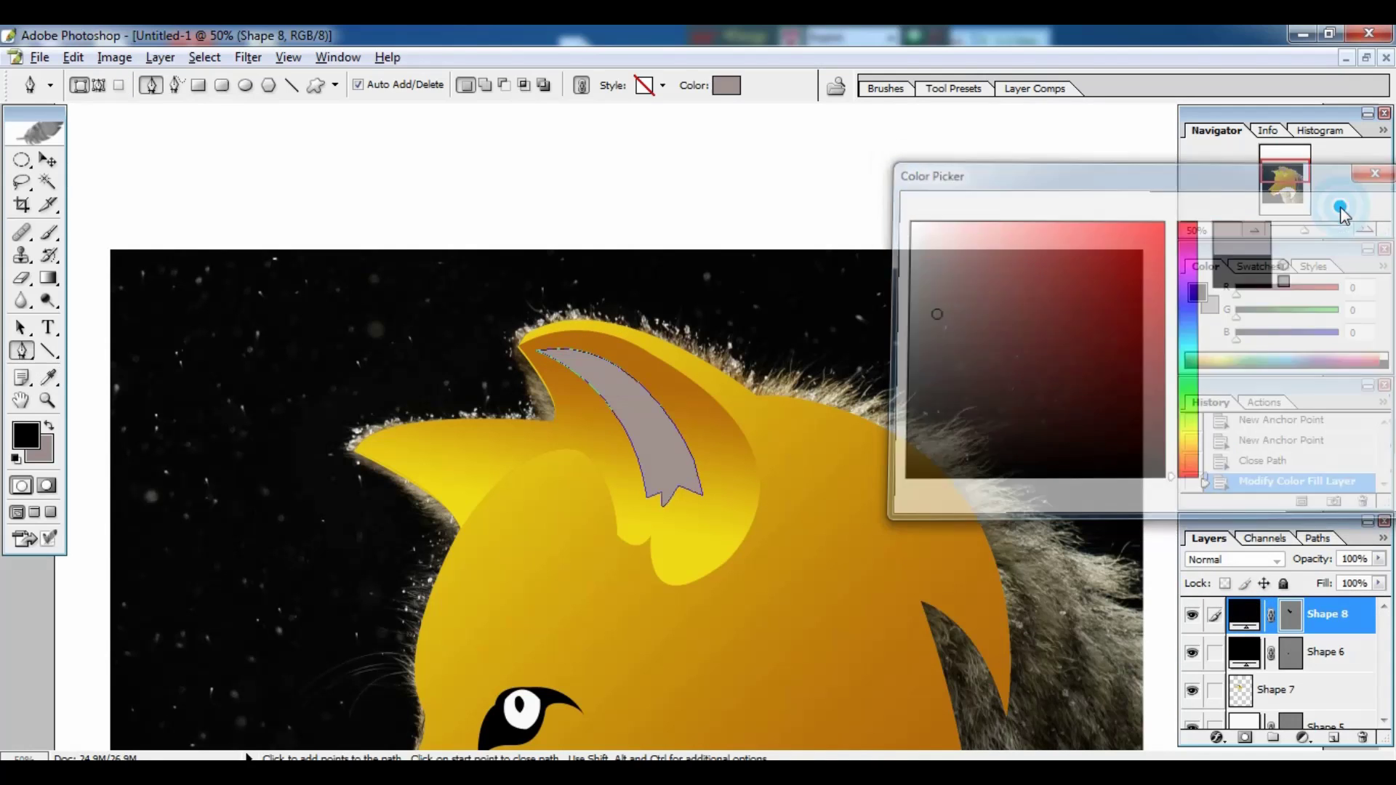
- Draw a smaller curved inner-ear shape with a jagged base inside the far ear, in the same brownish grey
click(372, 448)
drag(470, 498, 499, 550)
alt+click(470, 497)
click(473, 483)
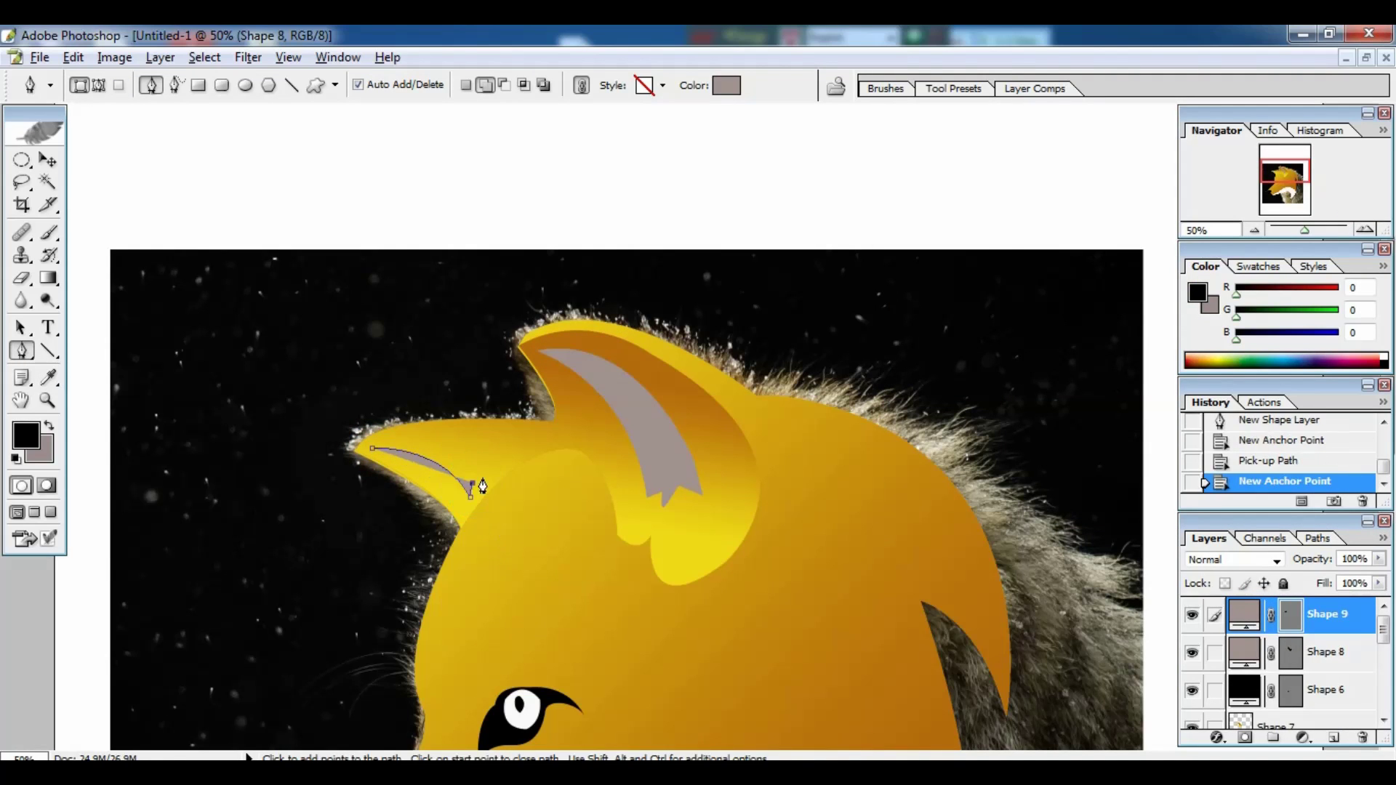
click(485, 482)
click(480, 464)
drag(372, 448, 296, 467)
click(373, 449)
- Fill the Background layer with the brownish-grey background color
key(ctrl+minus)
key(ctrl+minus)
key(ctrl+minus)
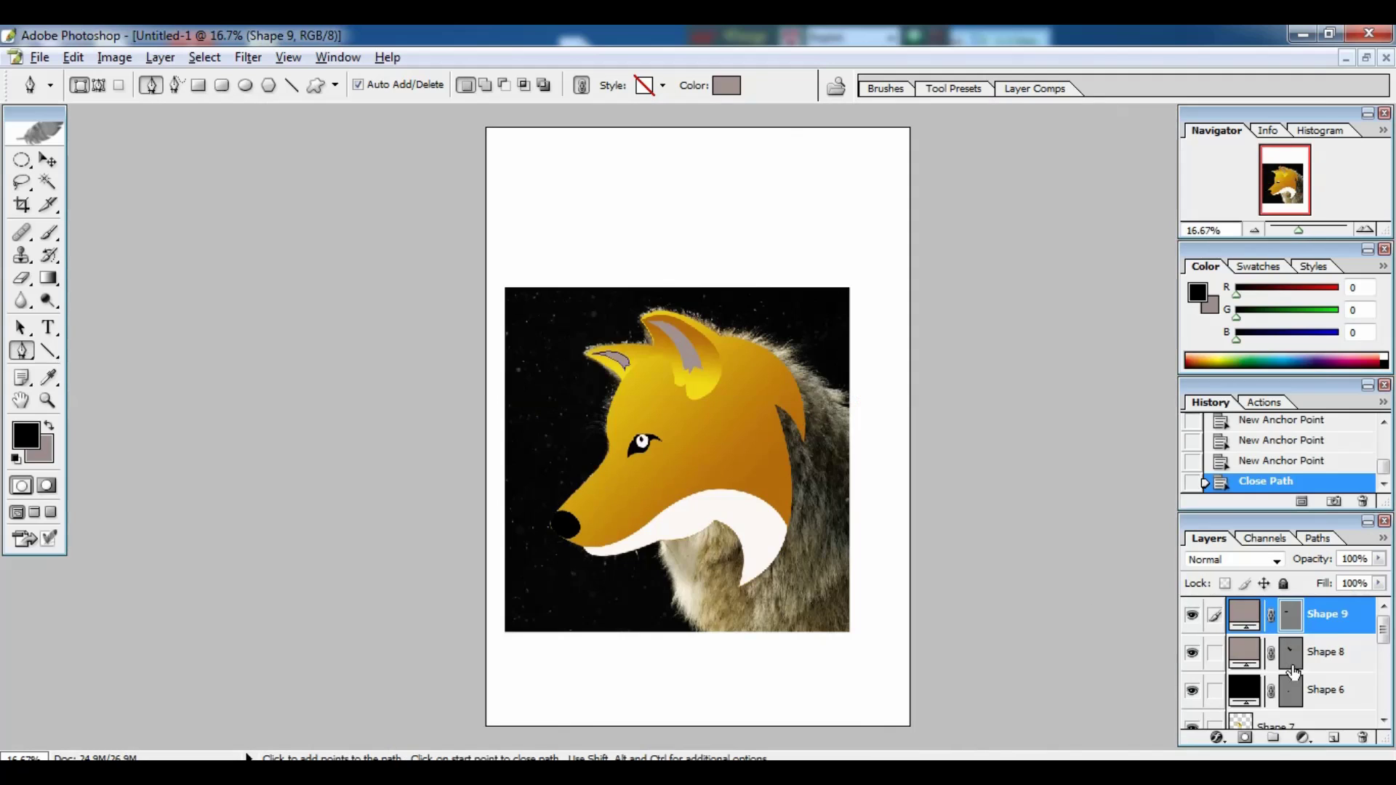
scroll(1330, 724, down, 5)
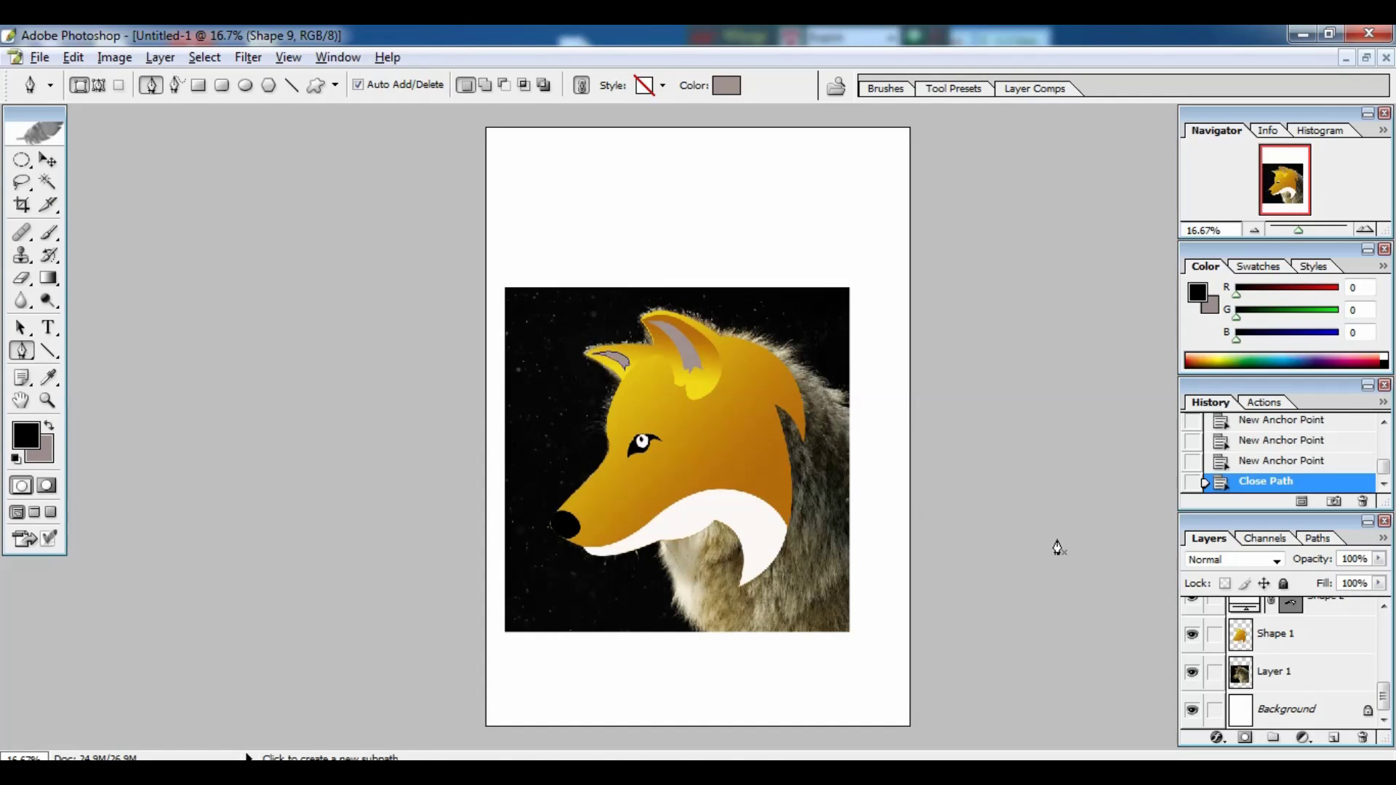
click(1283, 712)
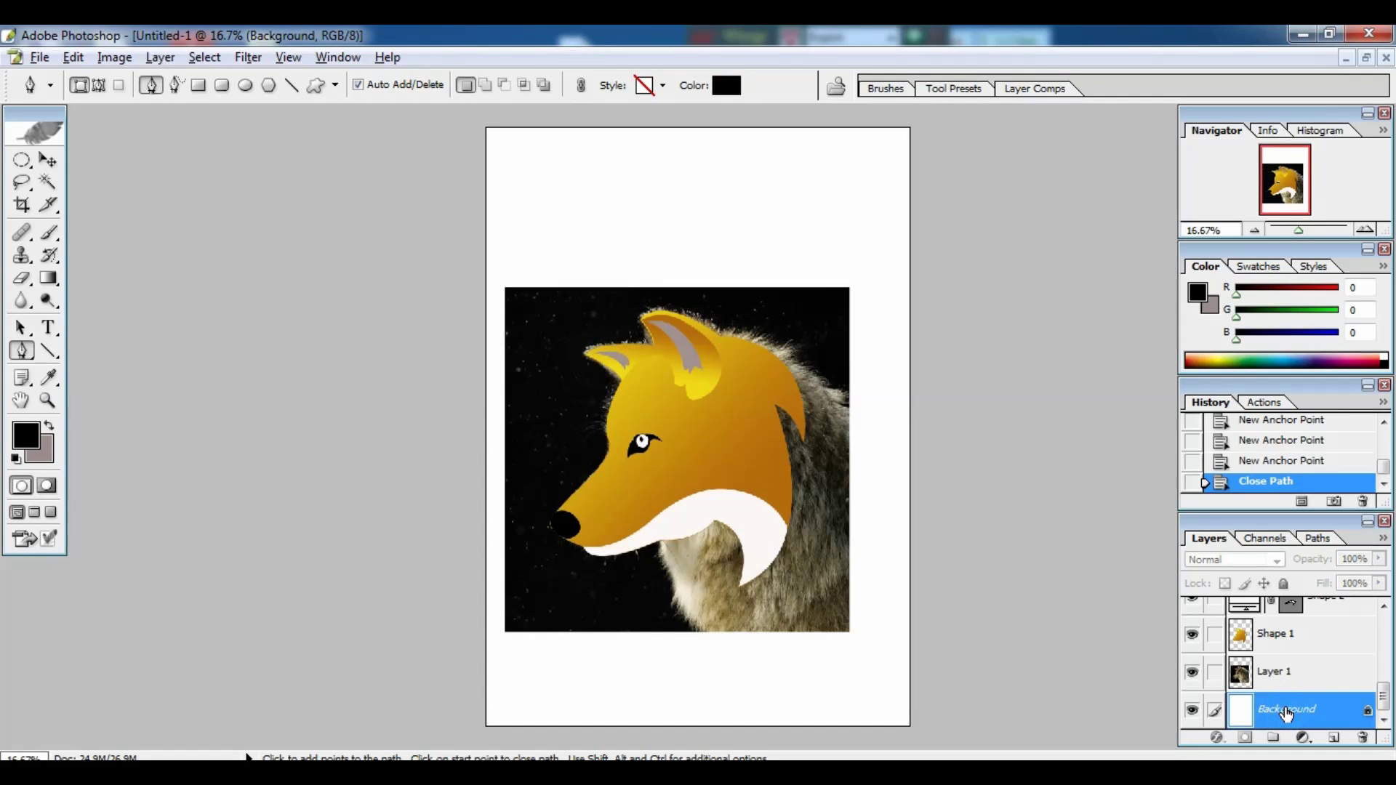
key(ctrl)
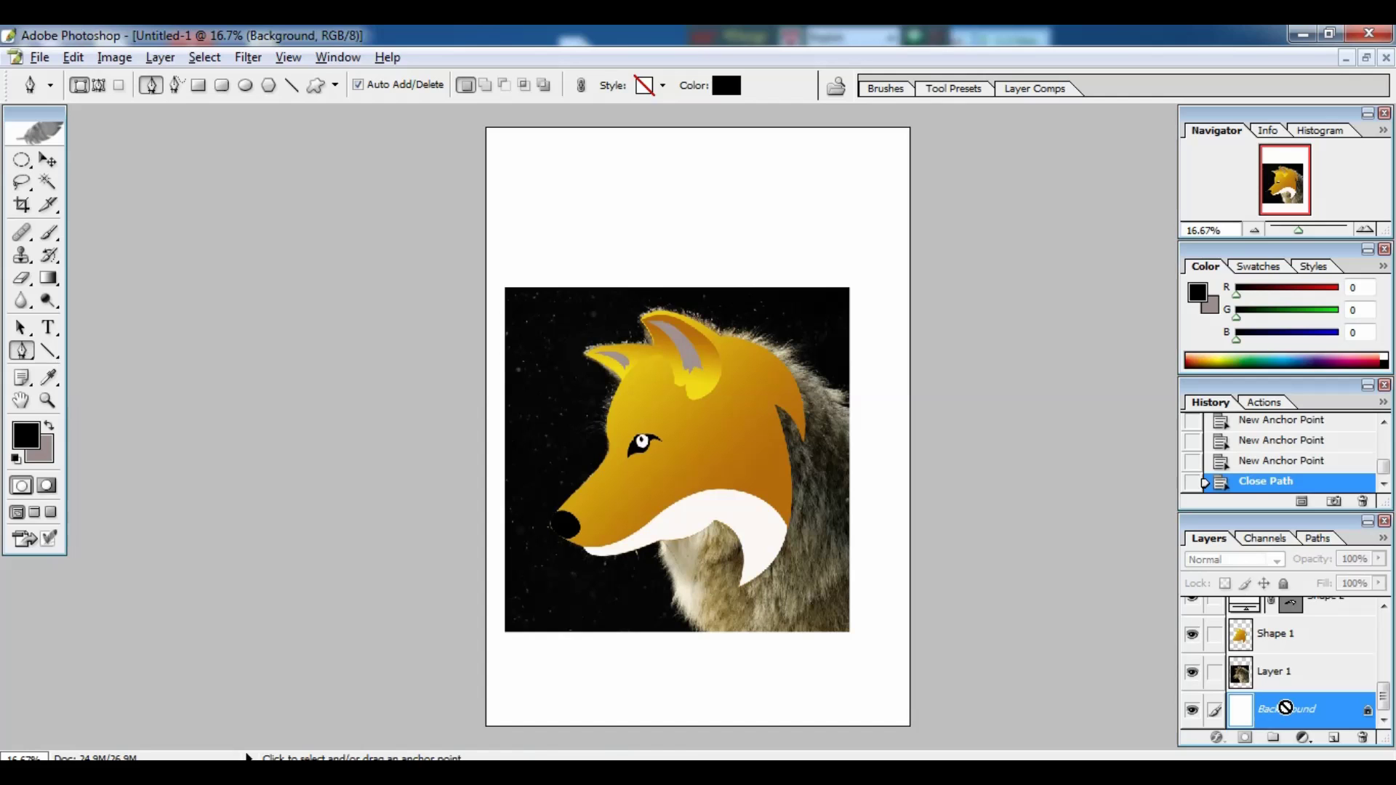
key(ctrl+BackSpace)
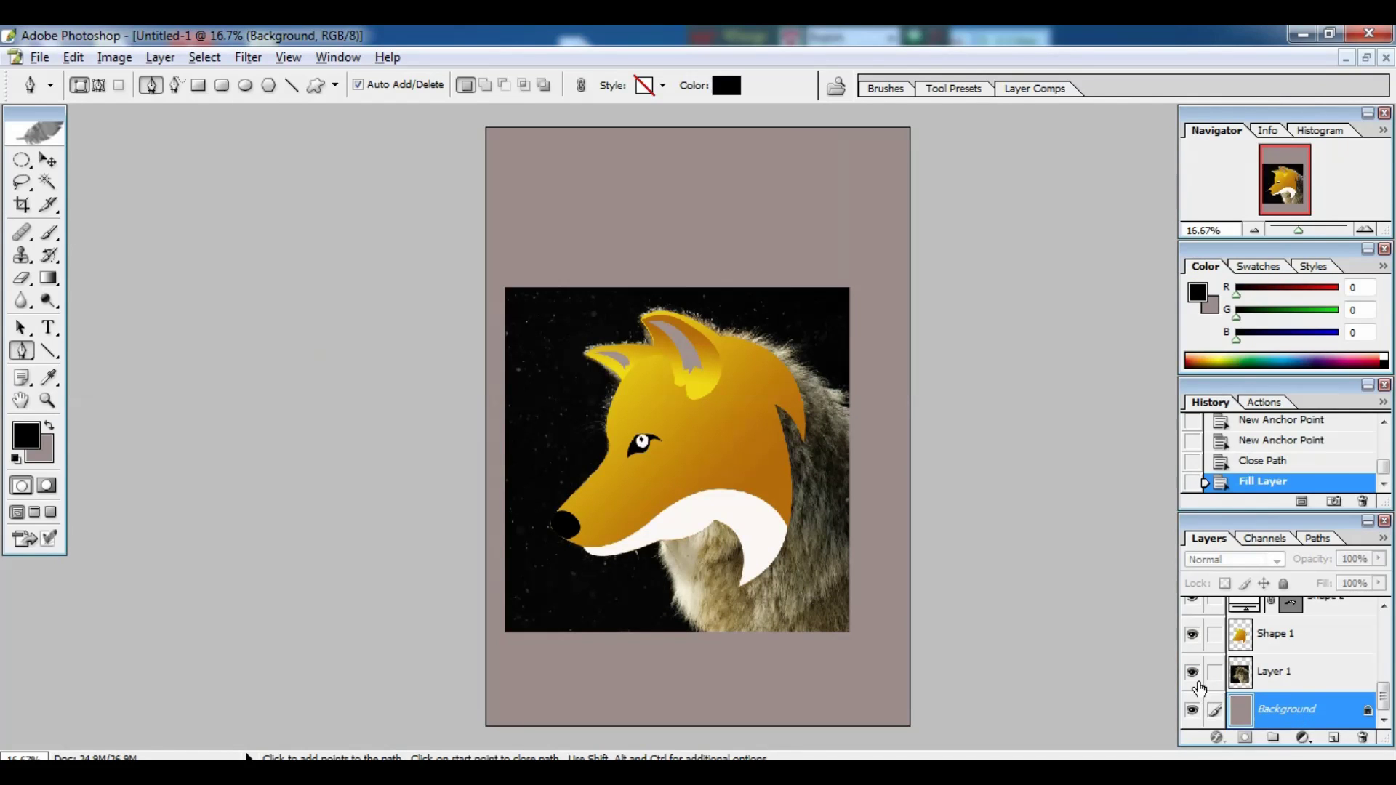
- Hide the wolf photo on Layer 1 so only the drawn head shows over the plain background
click(1192, 674)
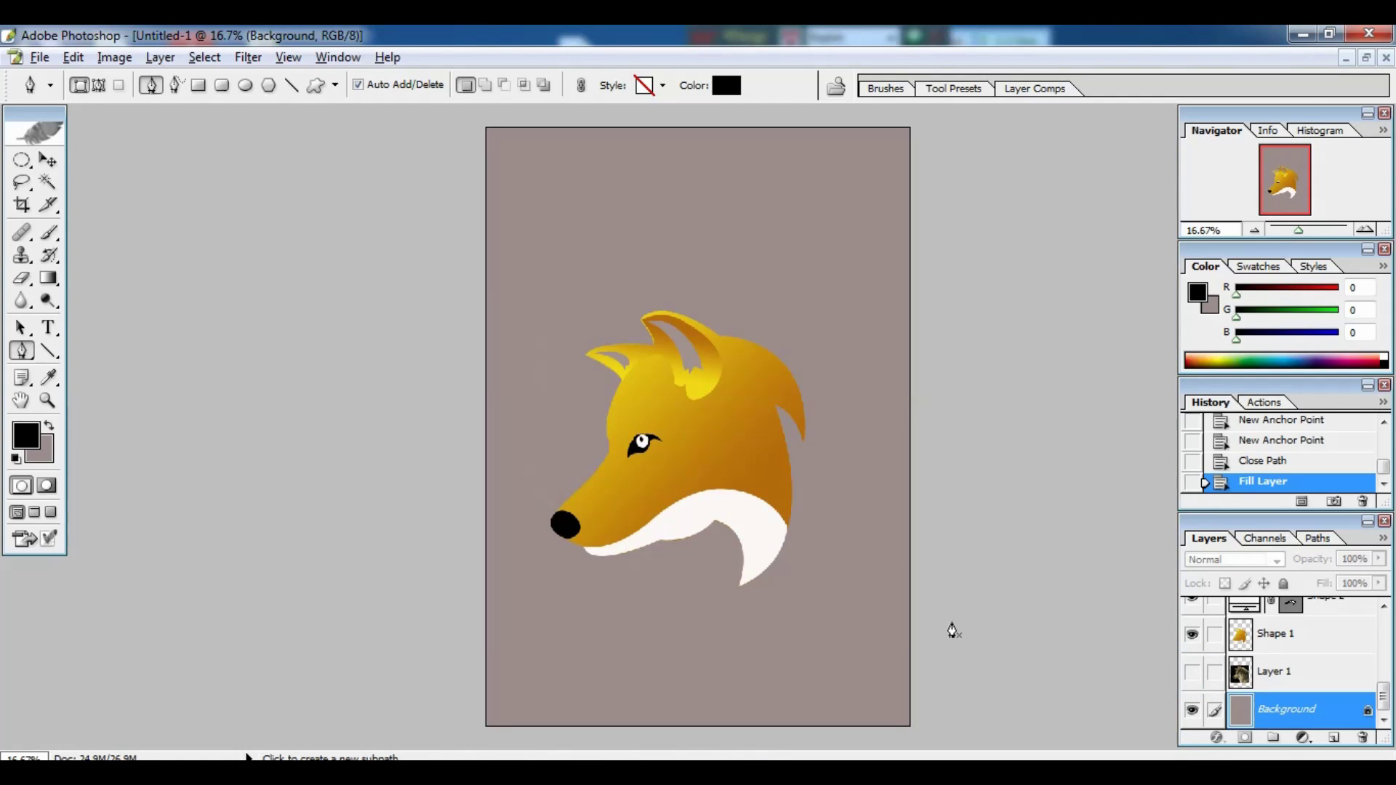
key(ctrl+plus)
key(ctrl+plus)
key(ctrl+plus)
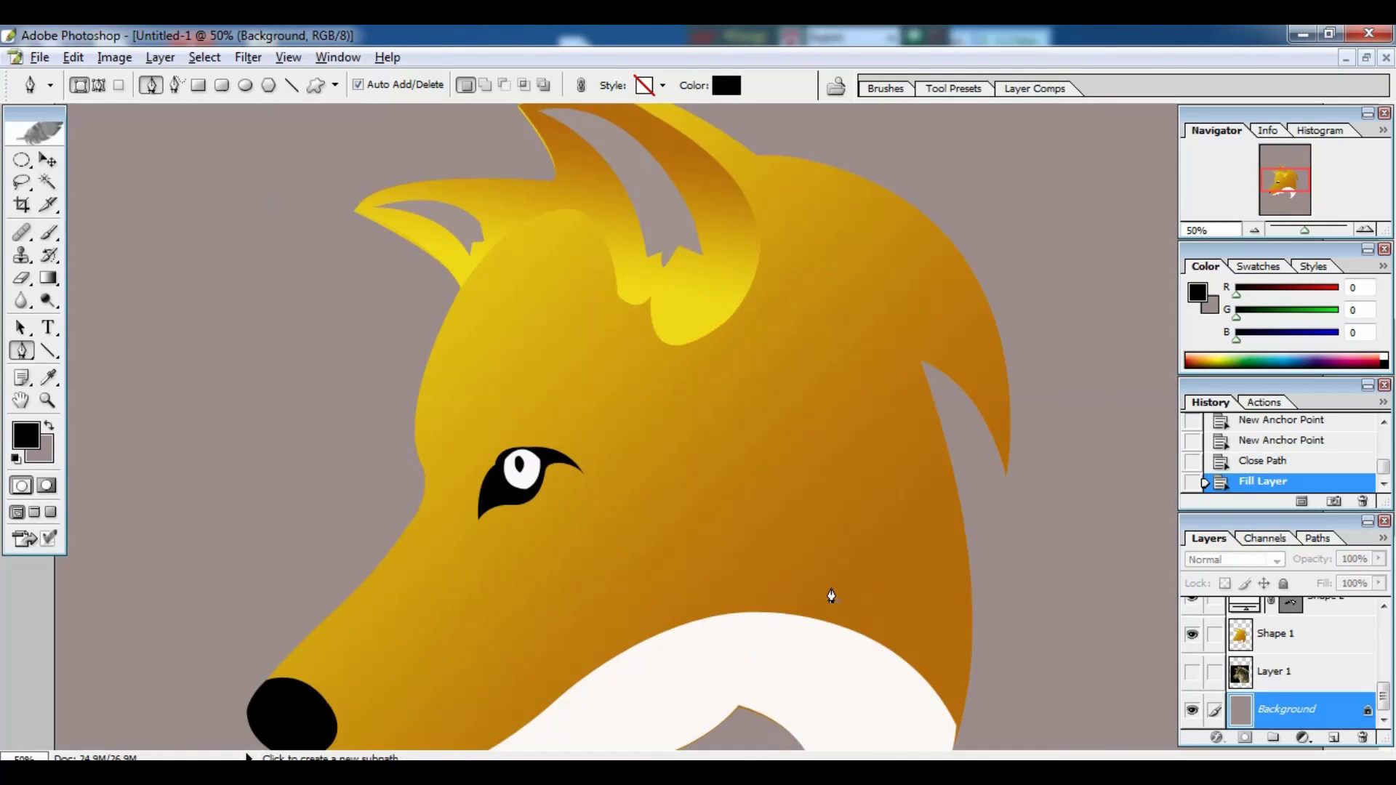
key(ctrl+minus)
key(ctrl+minus)
key(ctrl+minus)
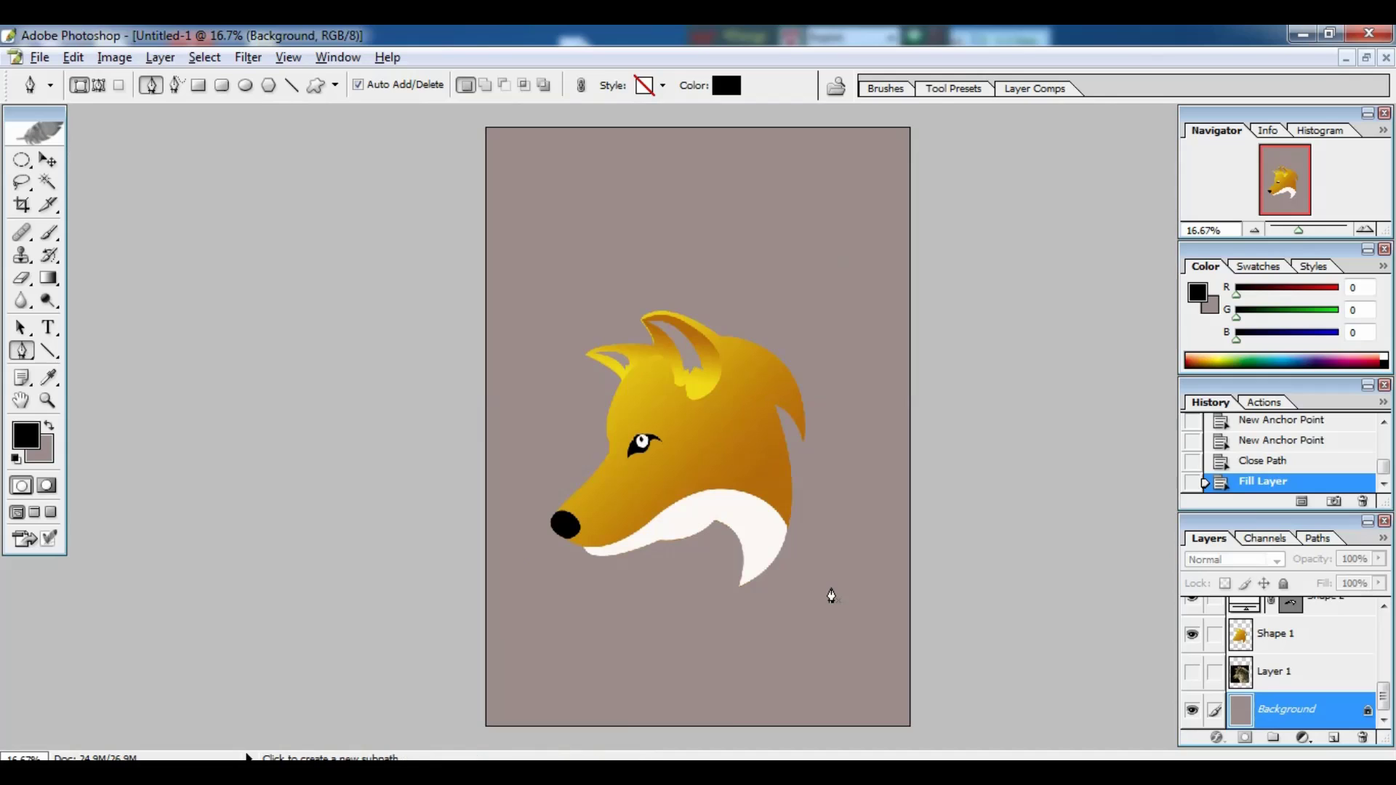
- Add a new empty layer above Shape 9 at the top of the layer stack
drag(1384, 698, 1386, 626)
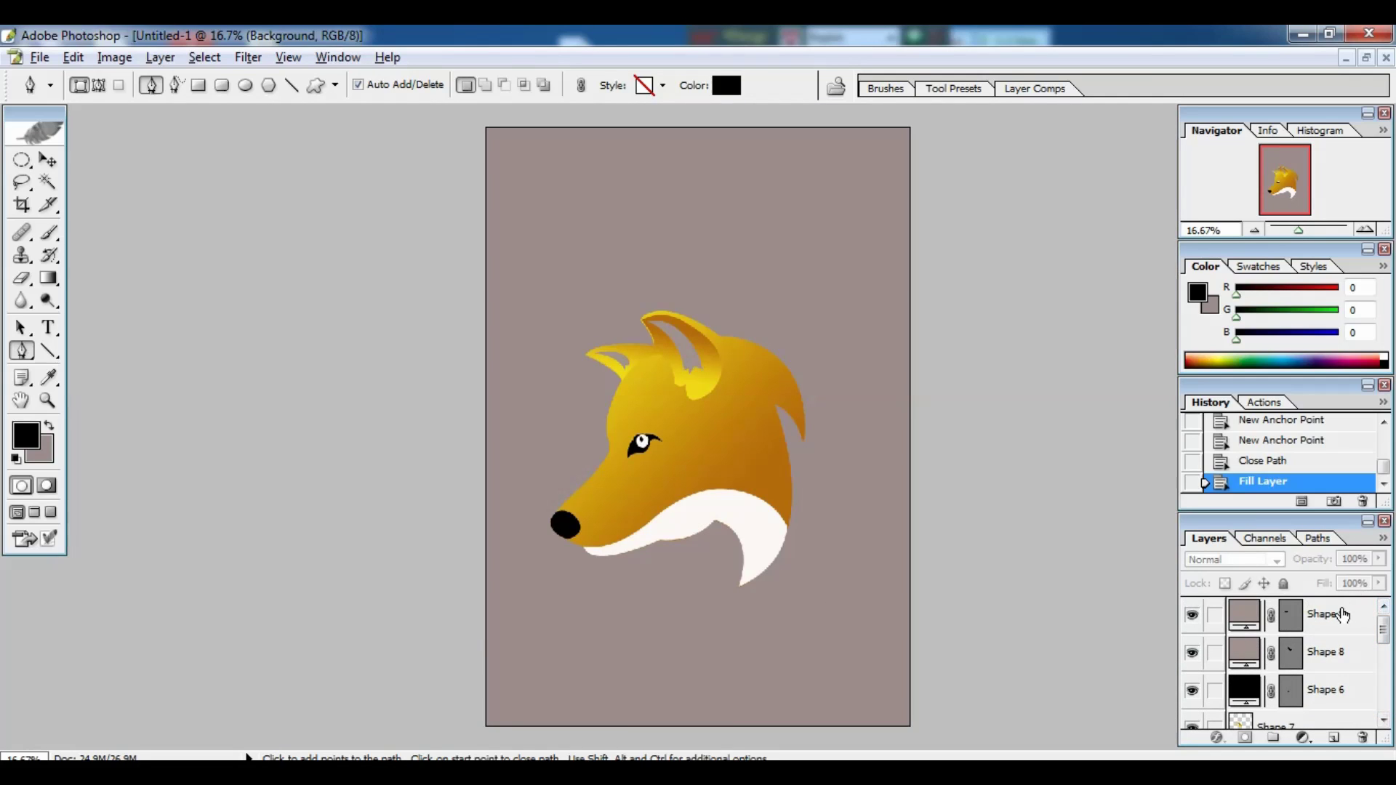
click(1344, 616)
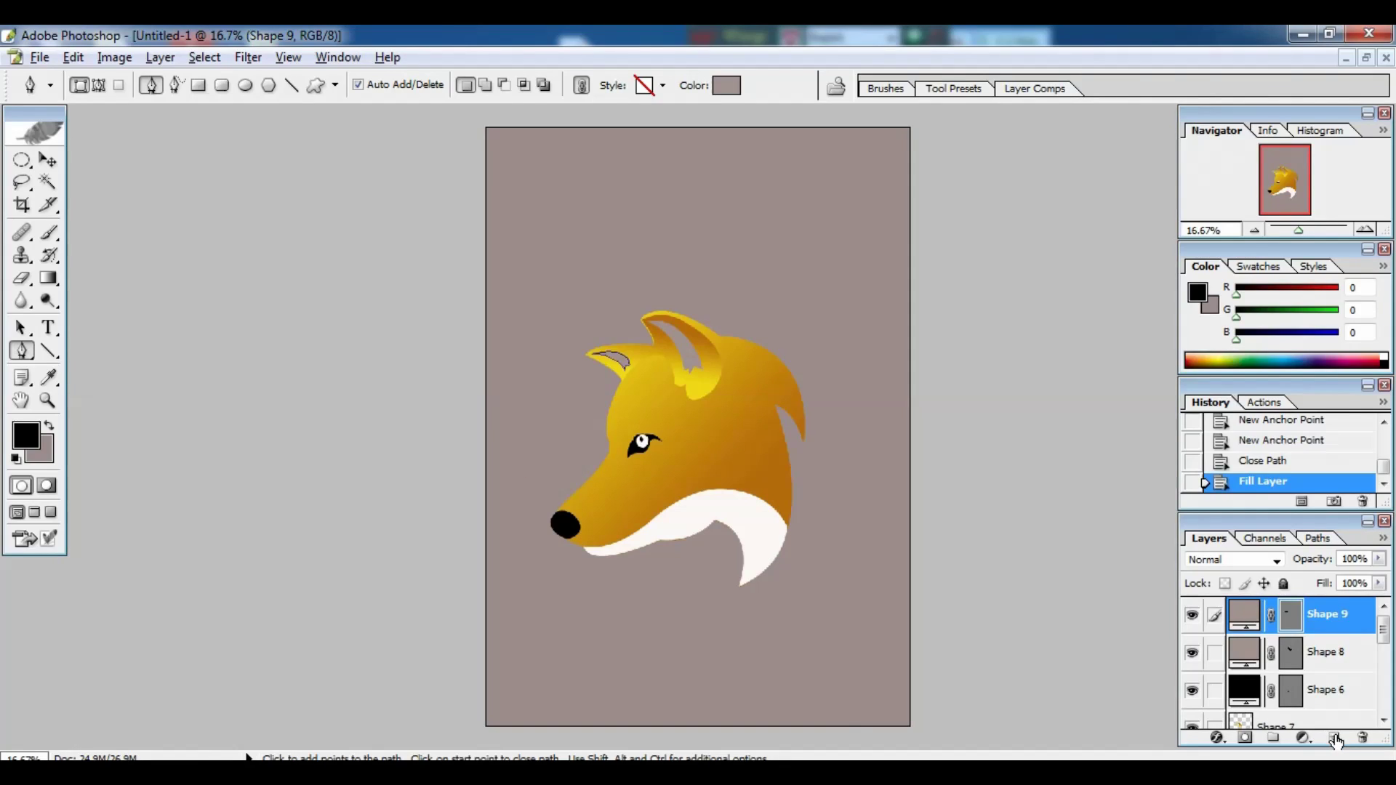
click(1216, 720)
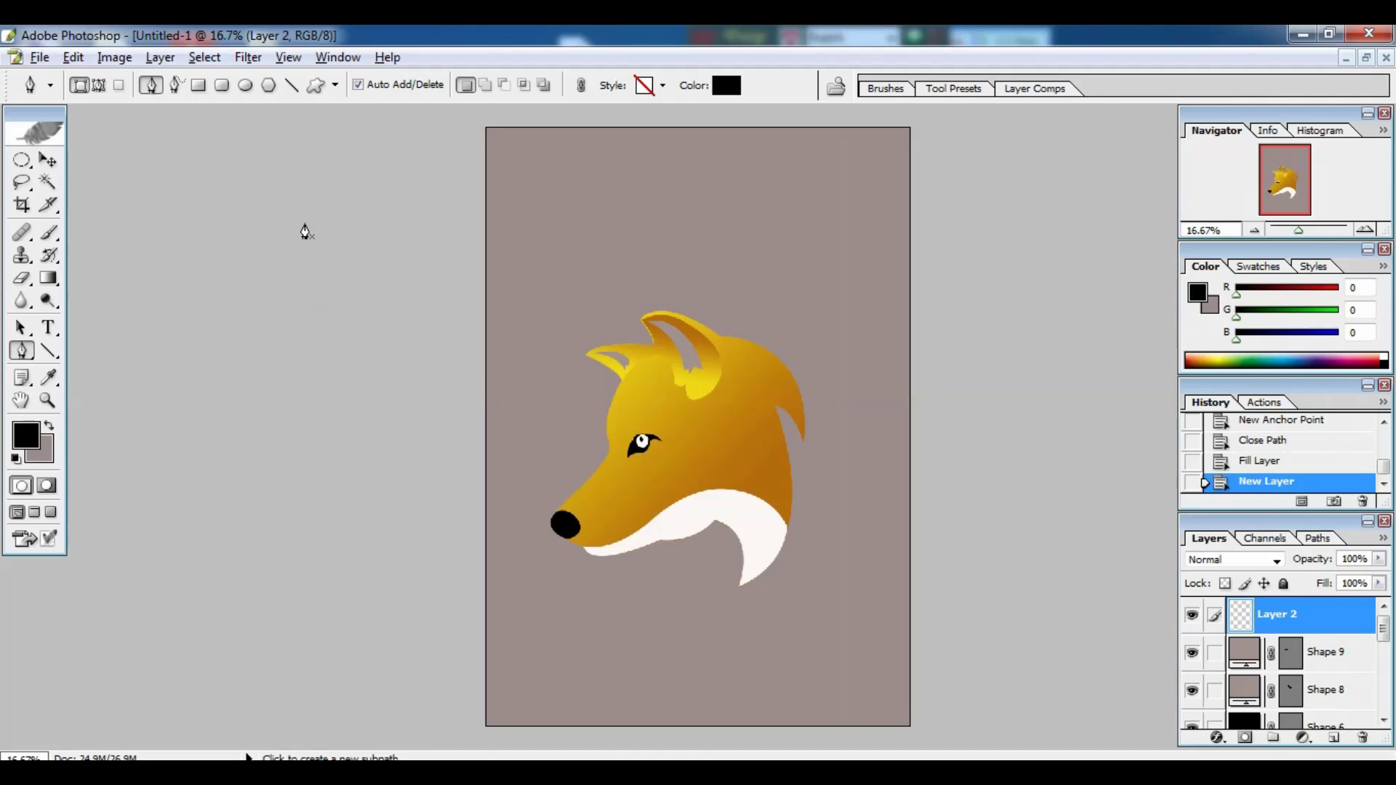
- Make a perfectly circular selection slightly larger than the wolf head and move it so the head fits inside
drag(21, 164, 86, 175)
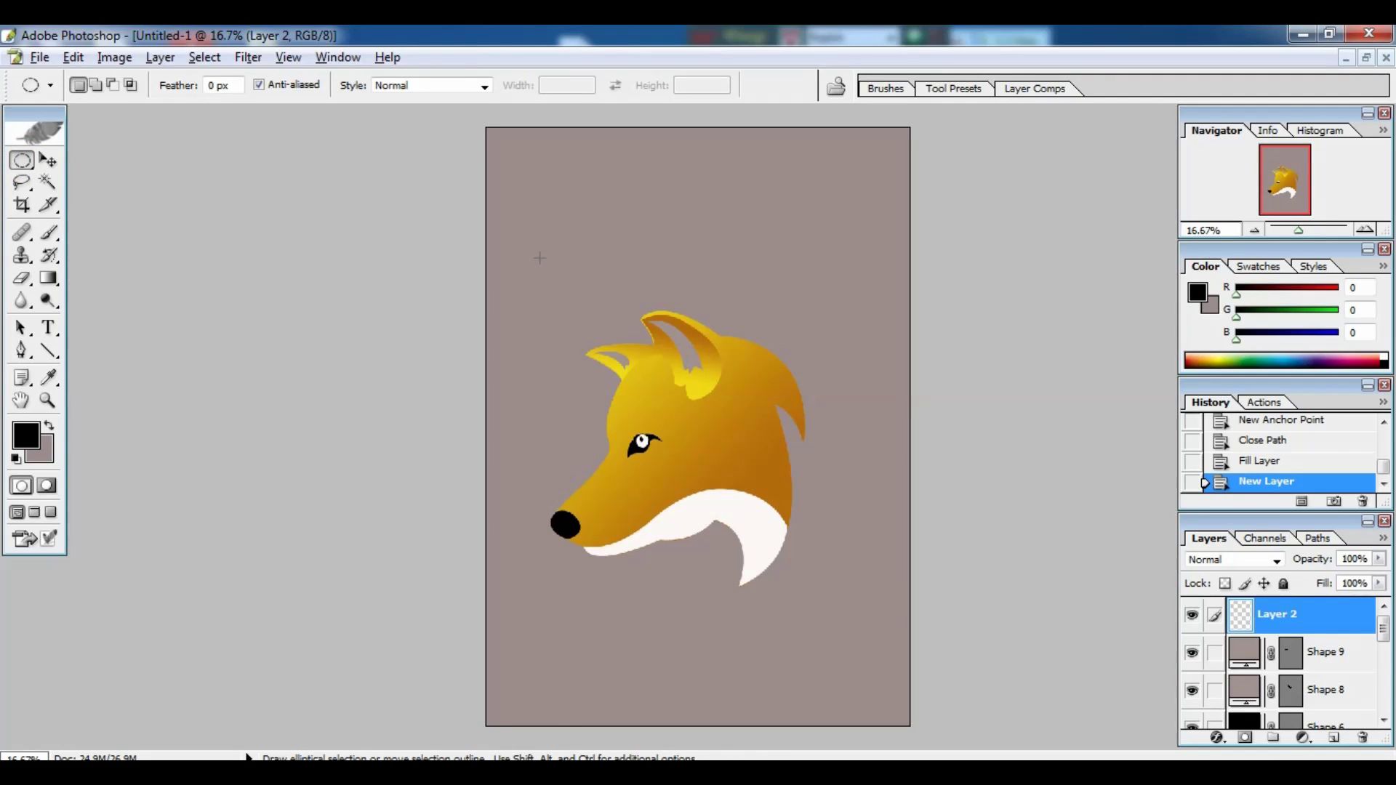
key(shift)
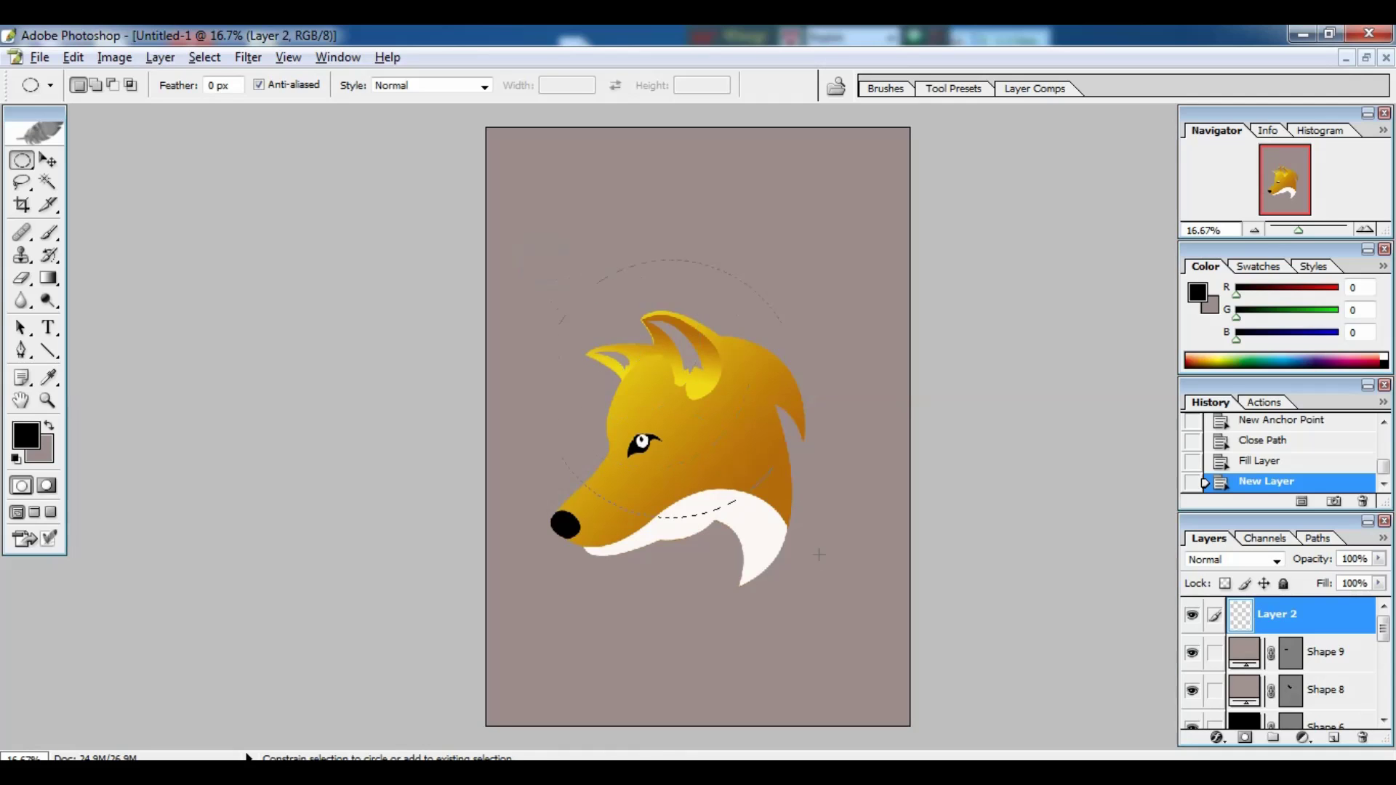
drag(883, 639, 867, 611)
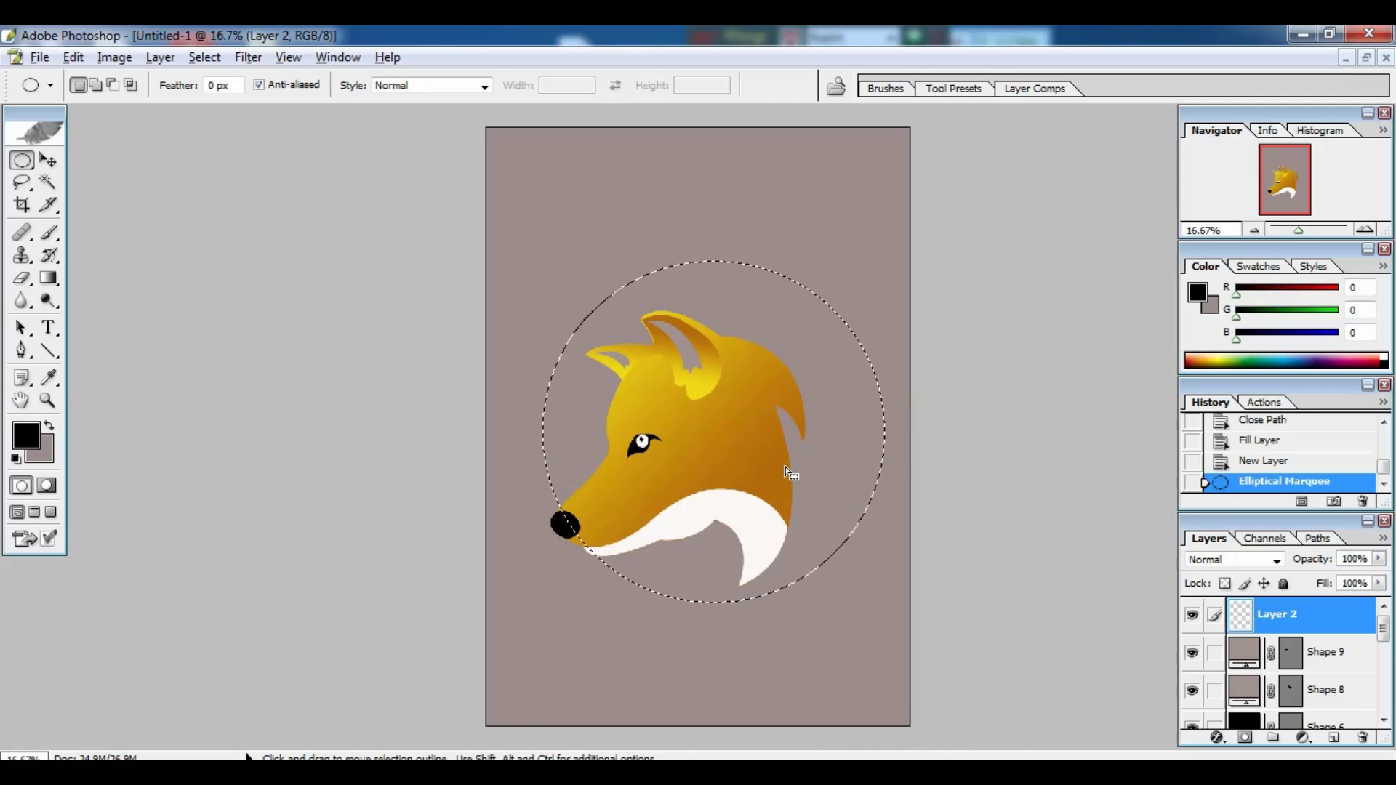
drag(759, 470, 750, 479)
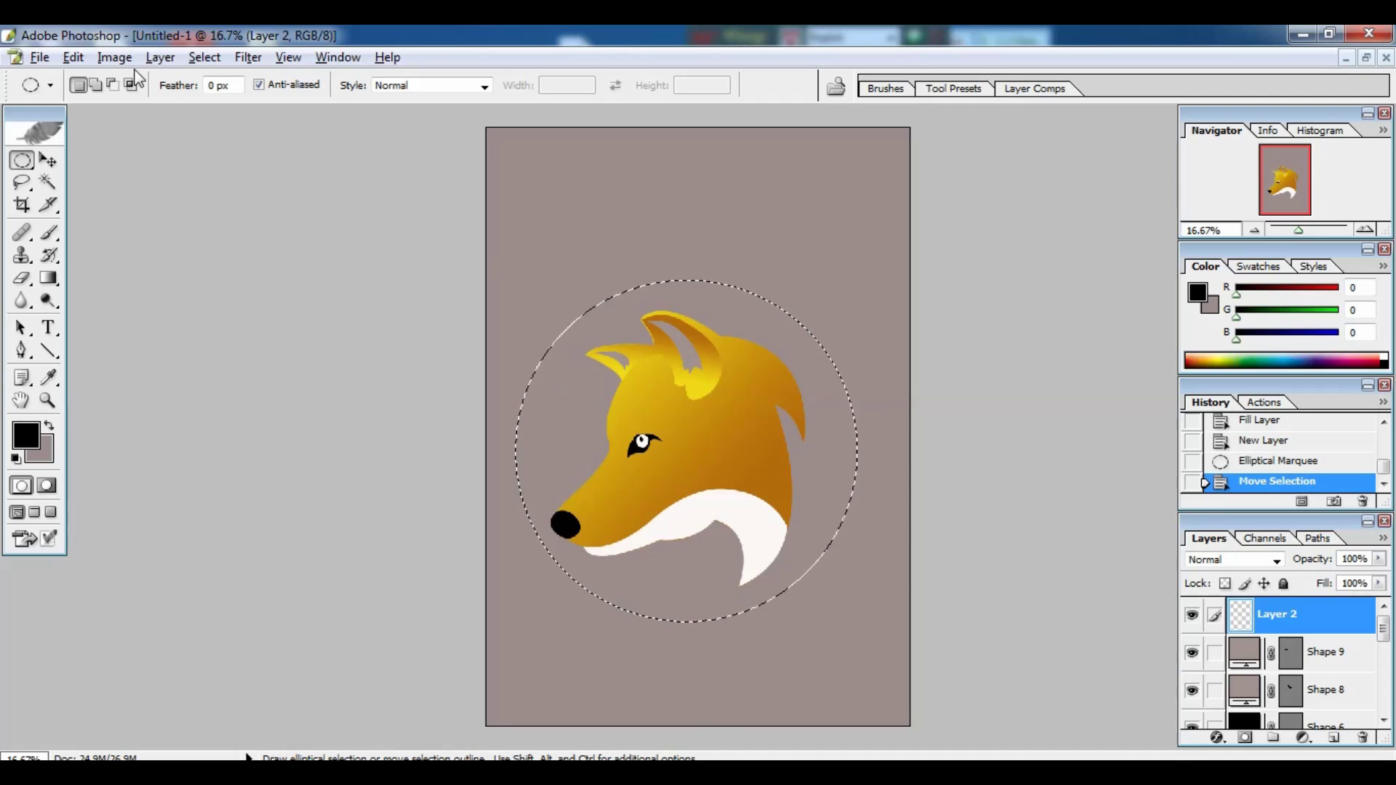
- Stroke the circular selection with a 12 px black line placed inside the selection edge
click(72, 57)
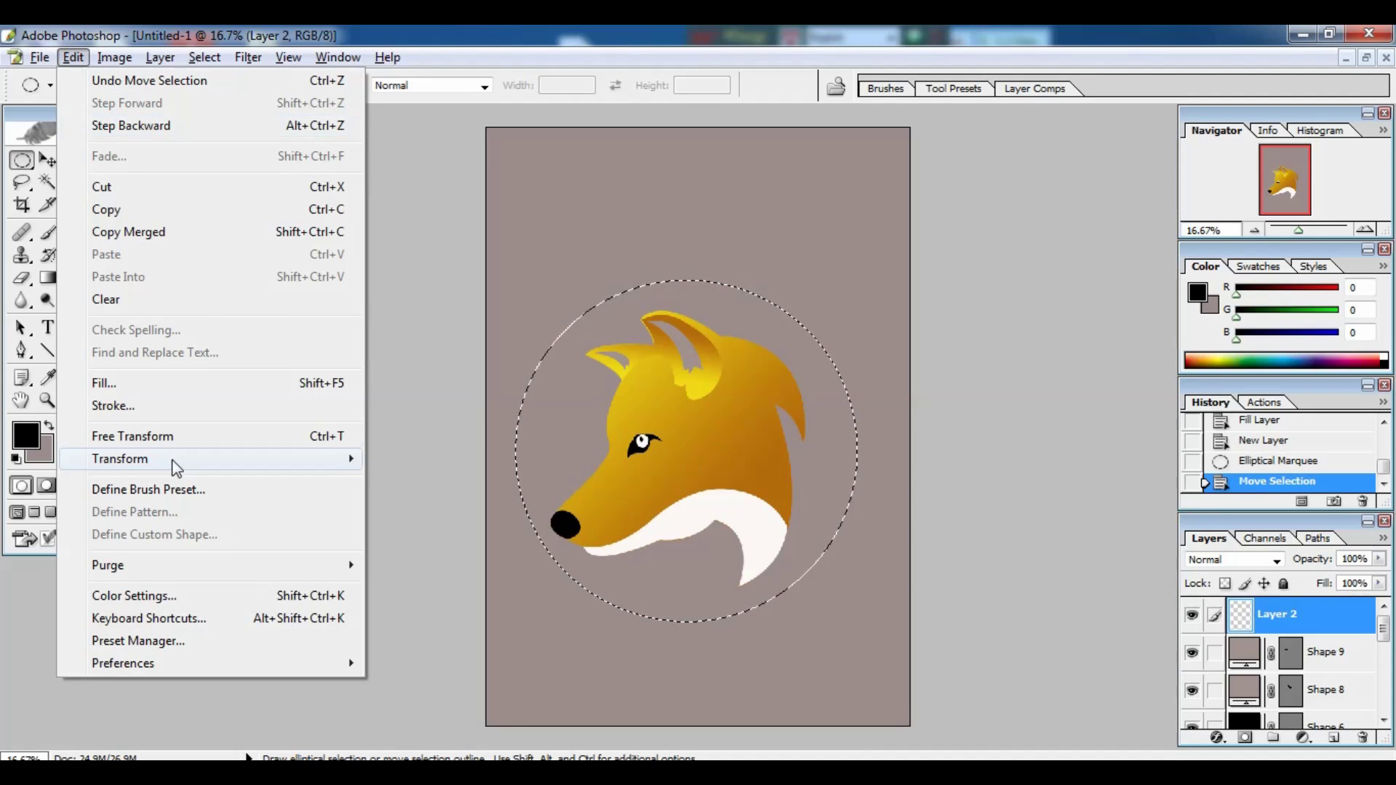
click(109, 406)
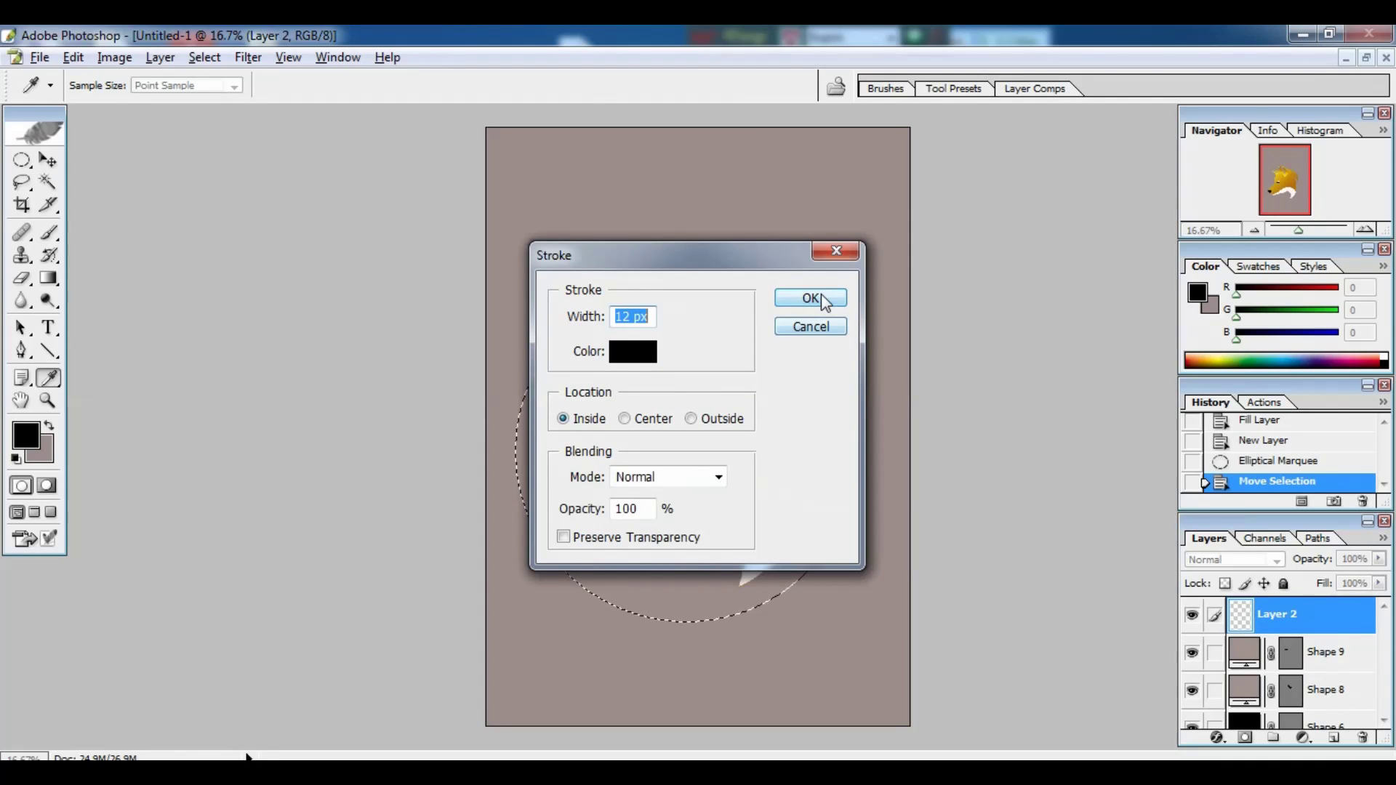
click(1176, 135)
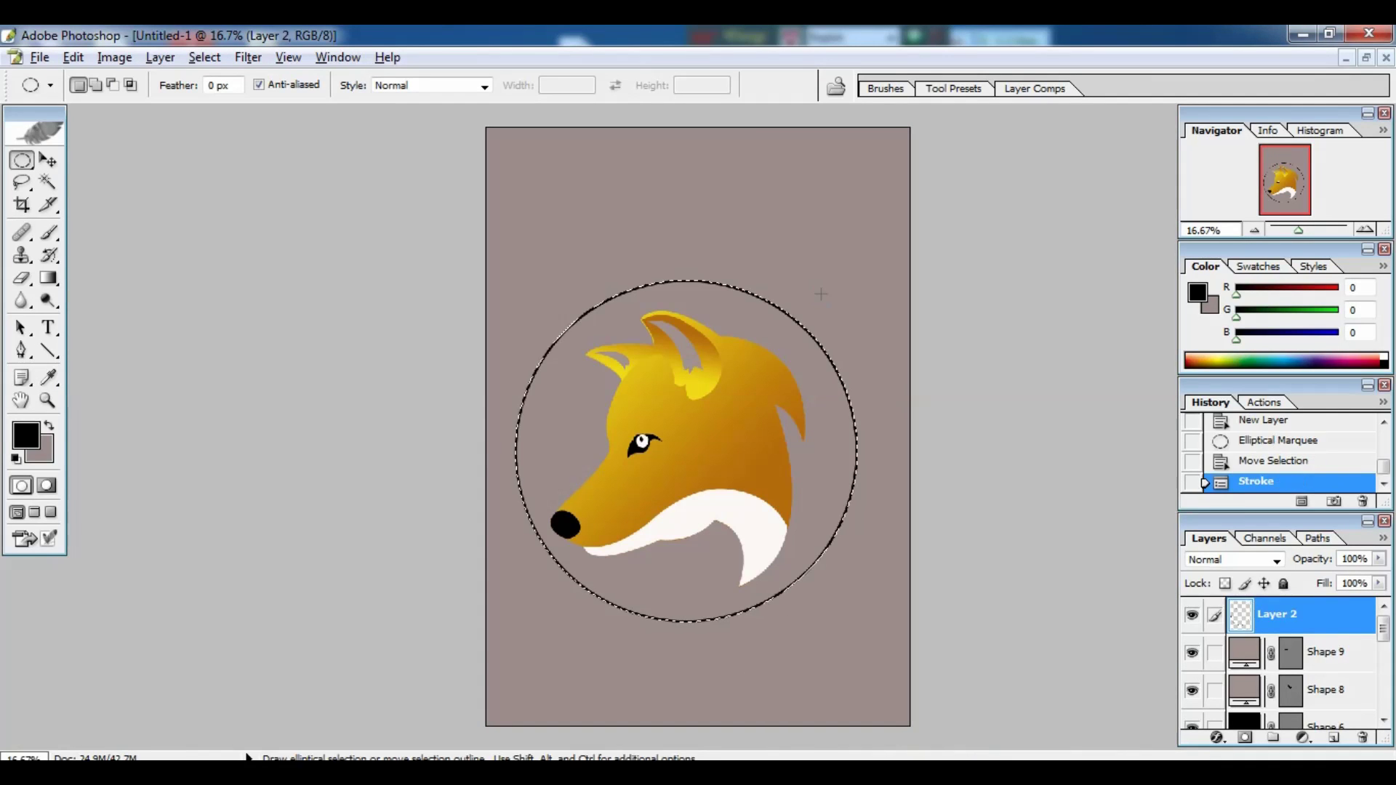
key(ctrl+d)
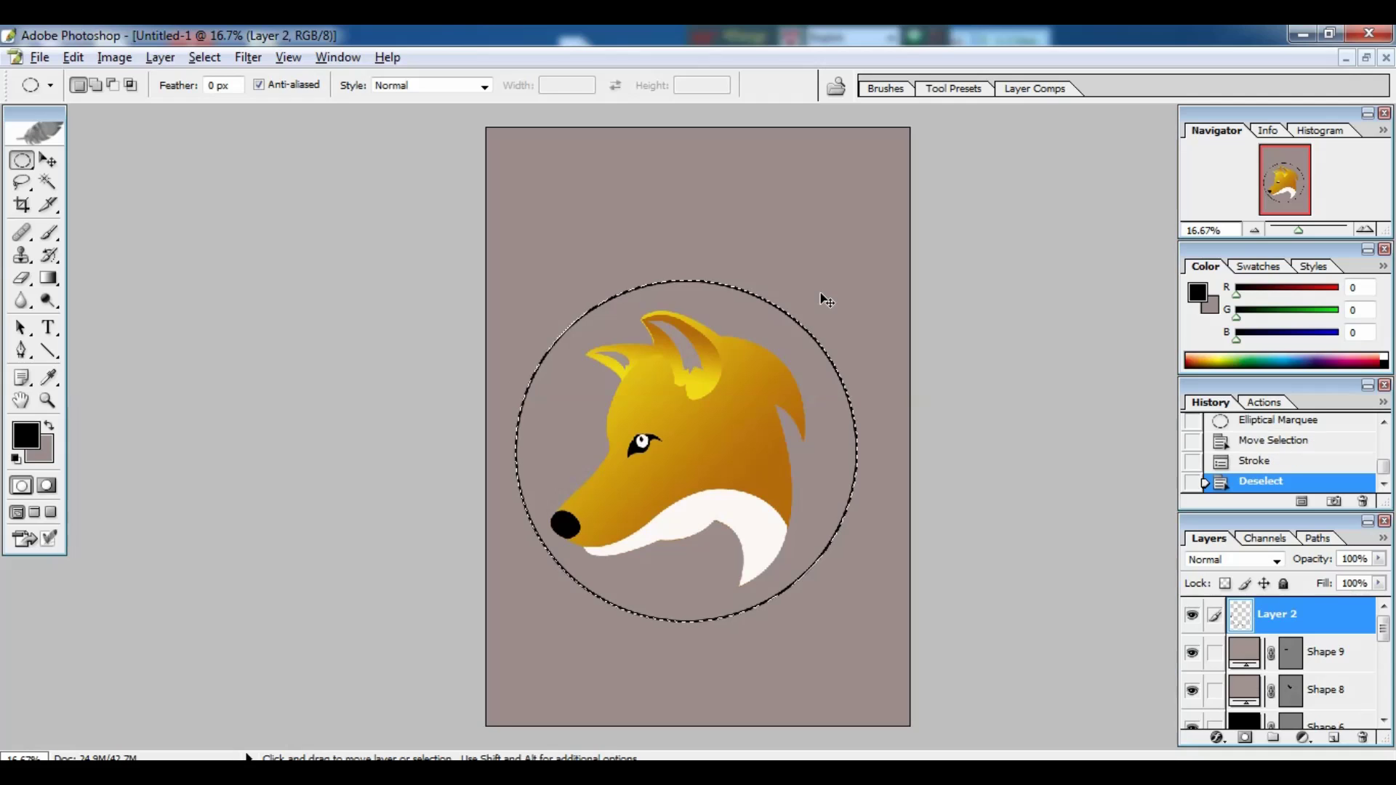
key(ctrl+plus)
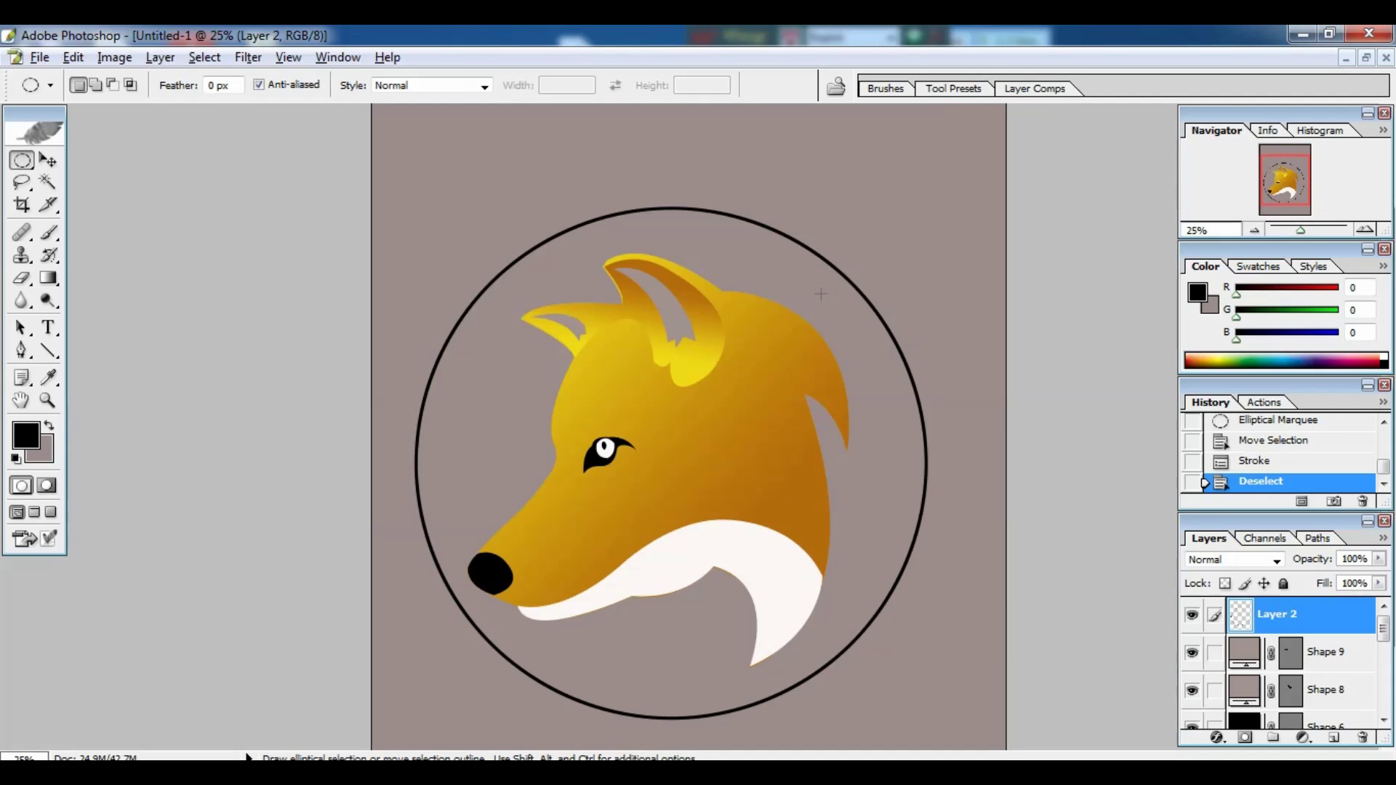
key(ctrl+minus)
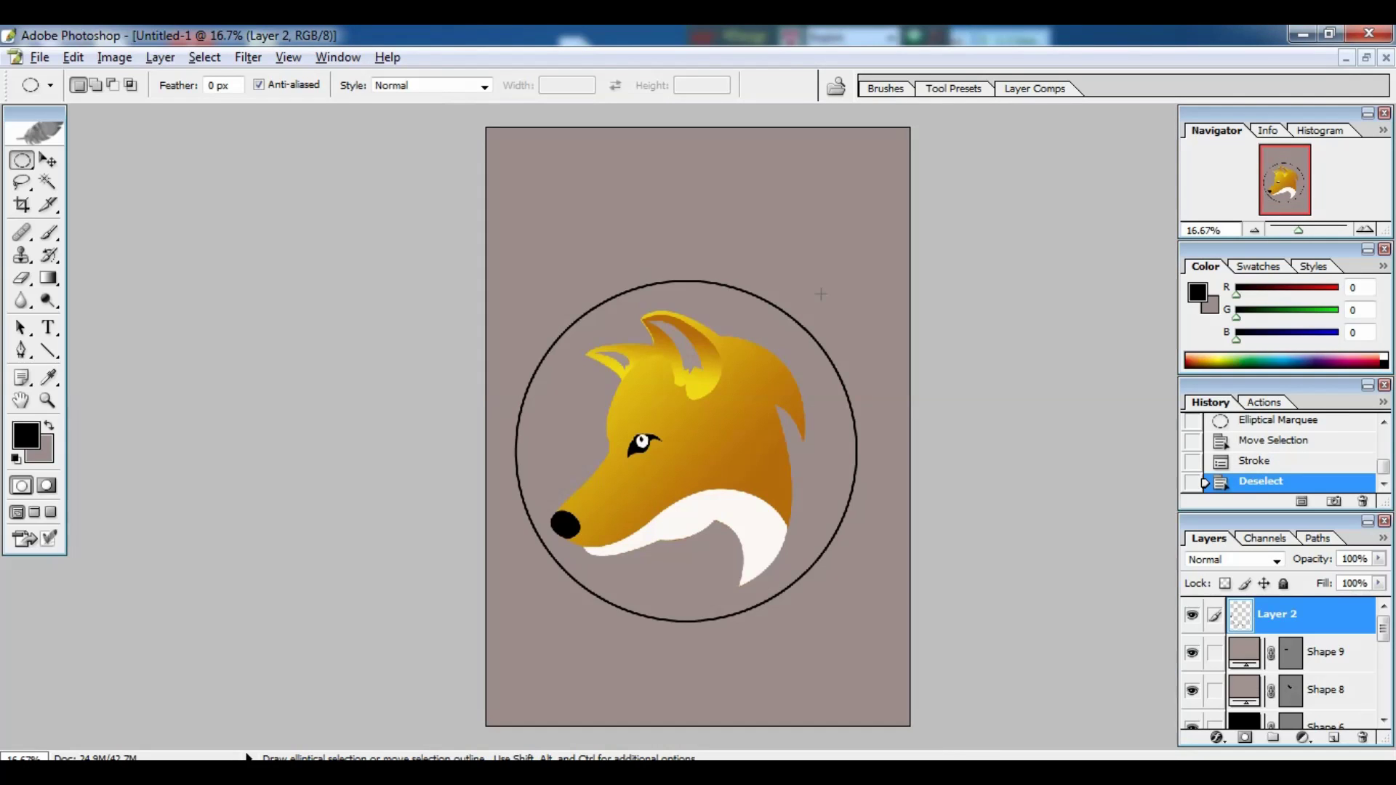
key(ctrl+z)
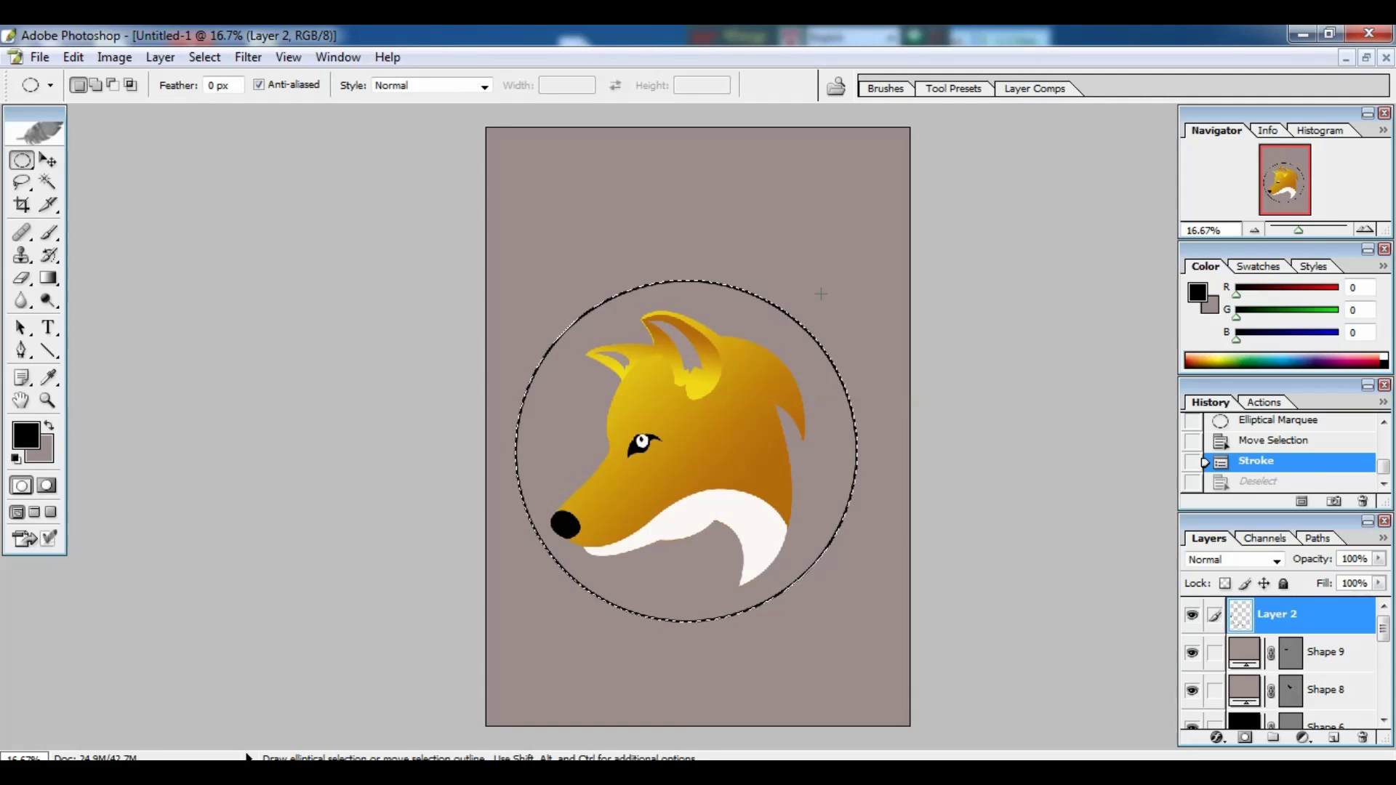
- Duplicate the black ring as a concentric inner ring scaled to 94% in width and height, and clear the selection
key(ctrl+t)
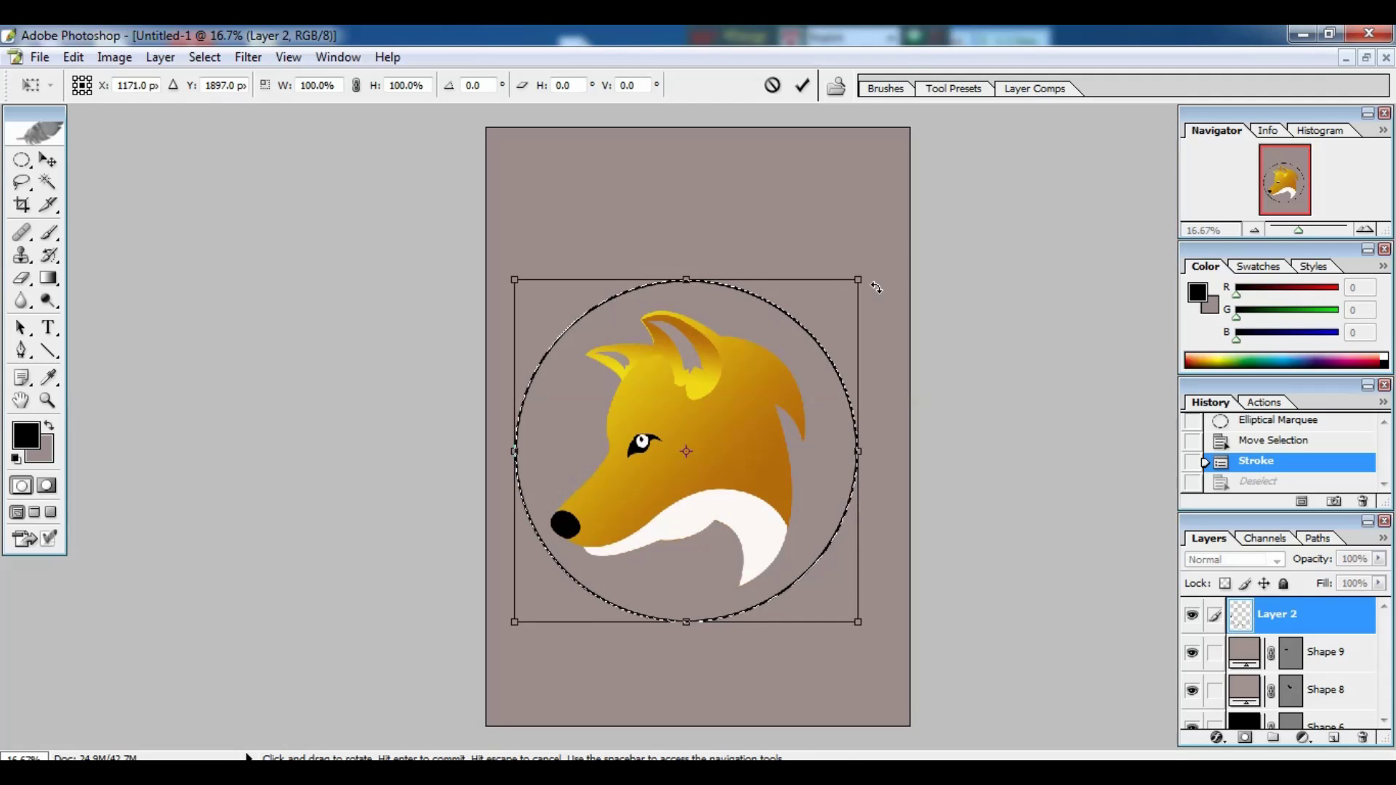
drag(859, 282, 853, 290)
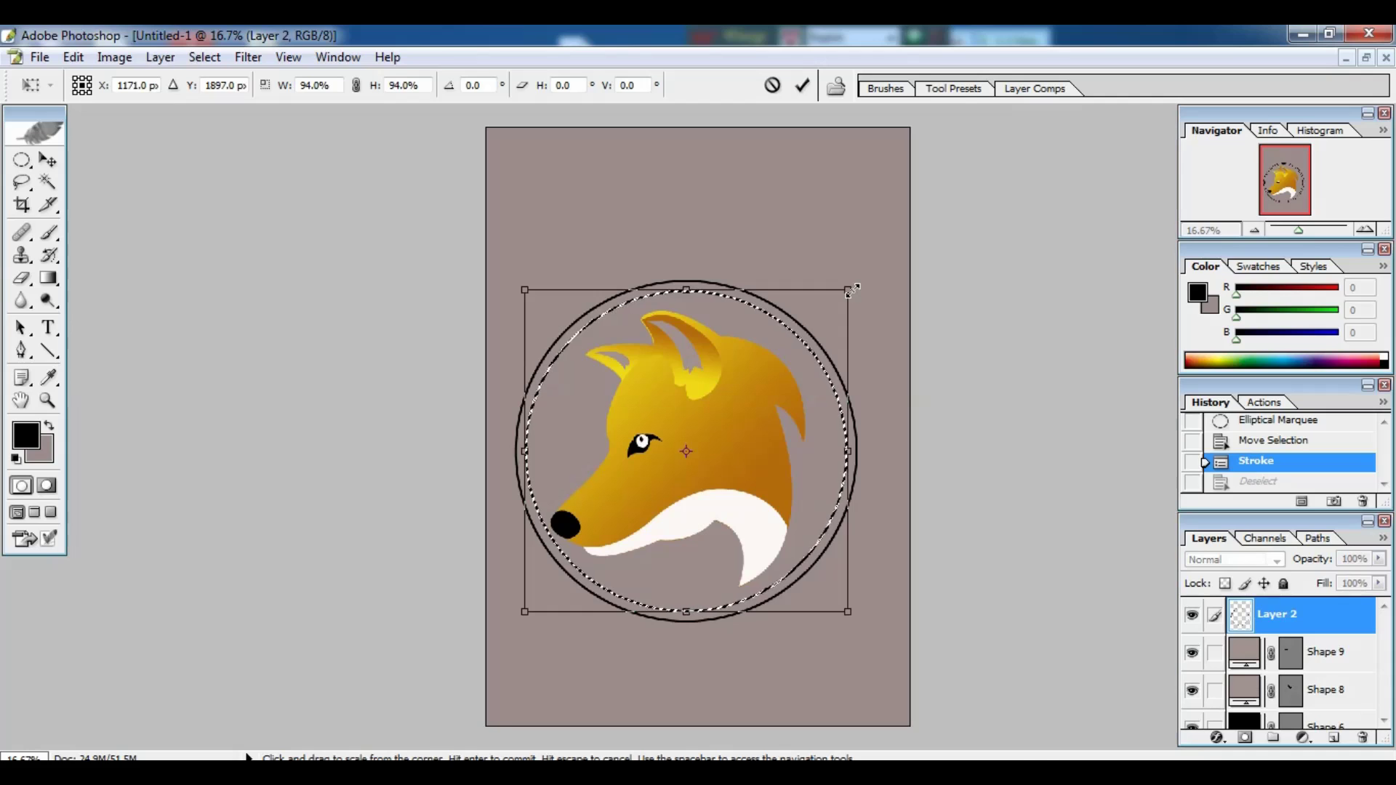
key(Return)
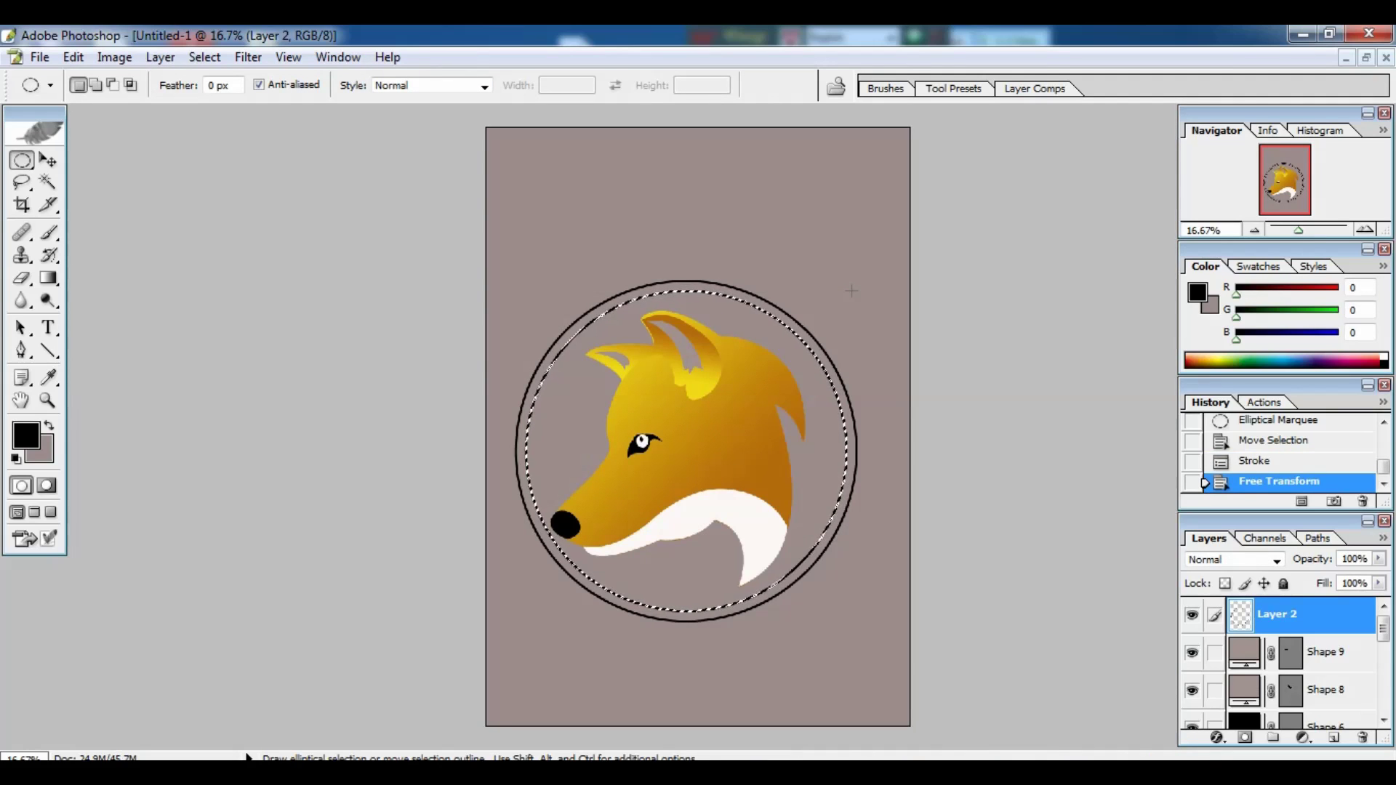
key(ctrl+d)
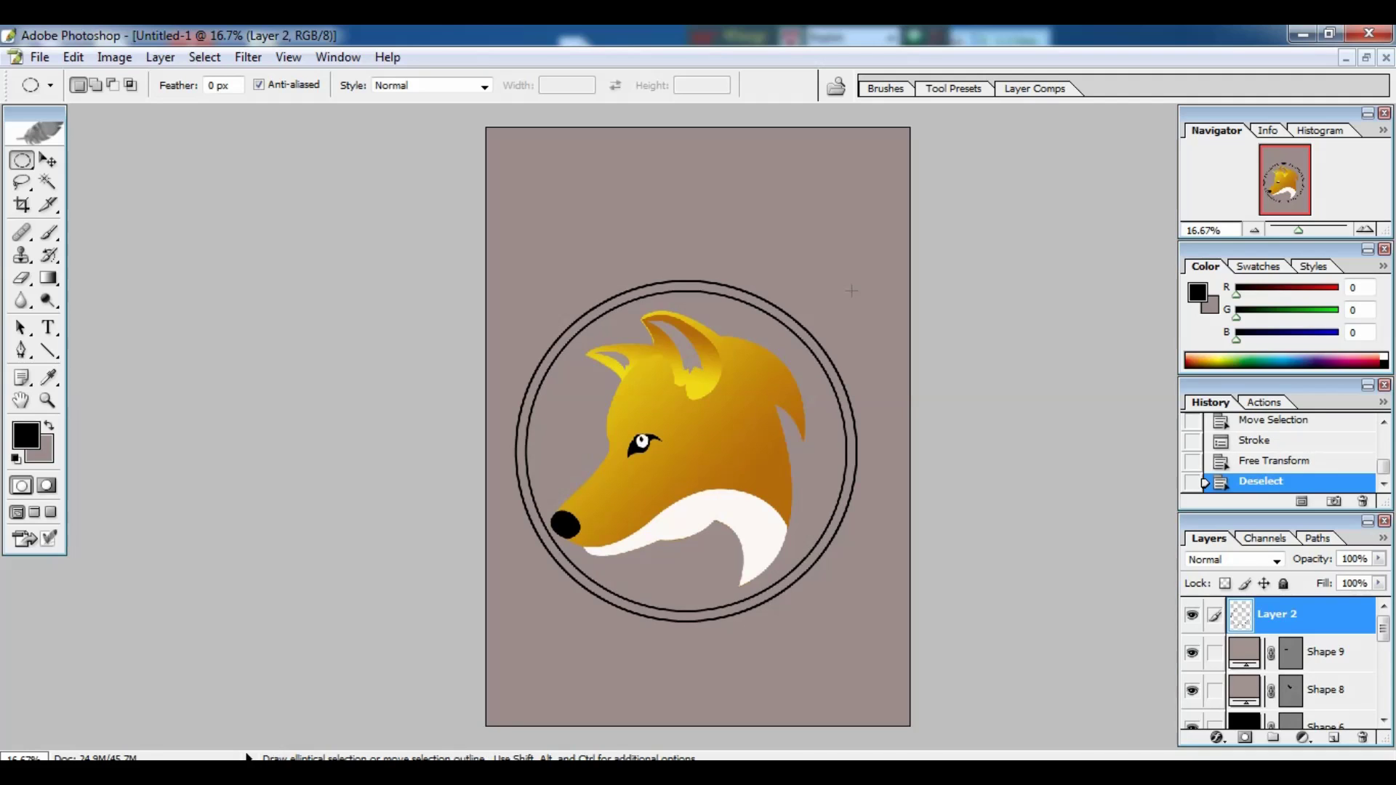
key(ctrl+plus)
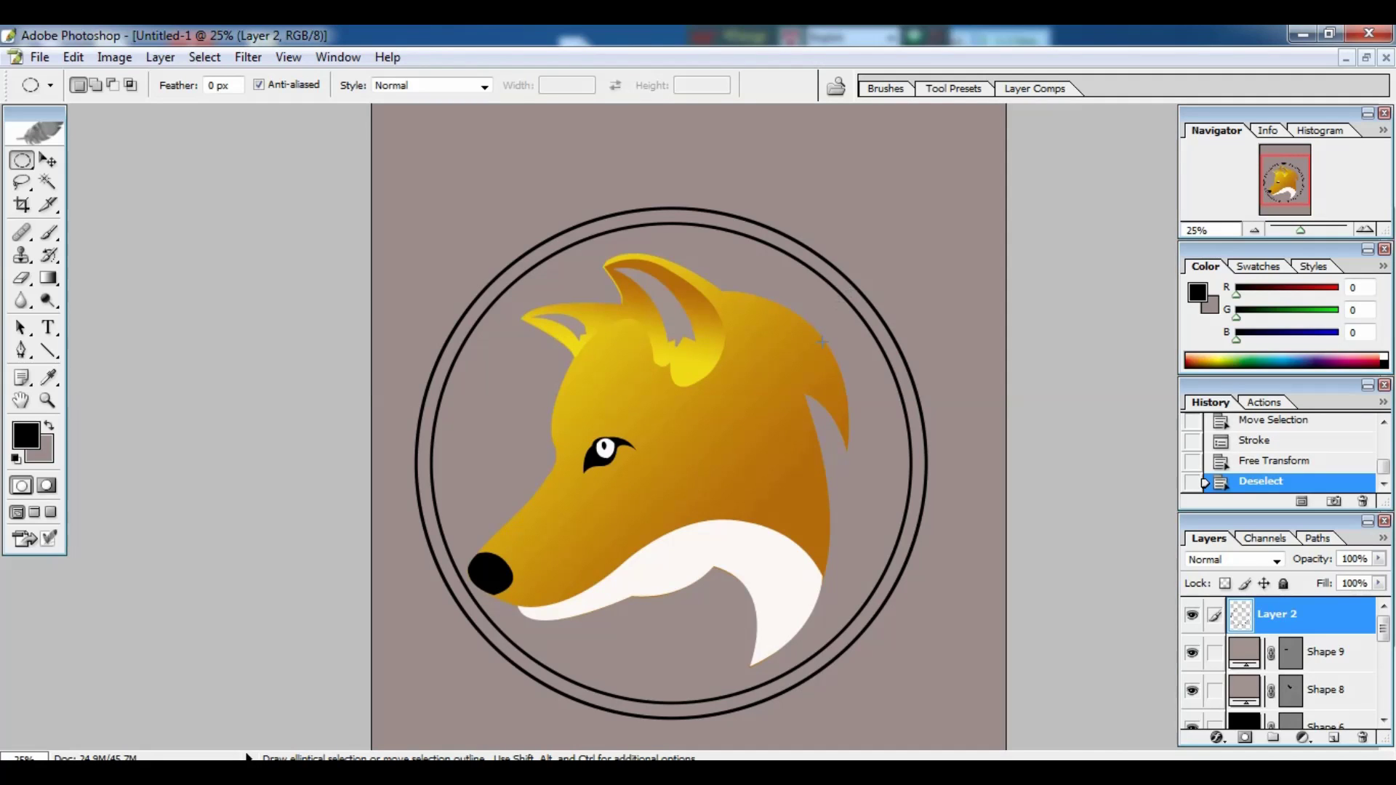
key(ctrl+minus)
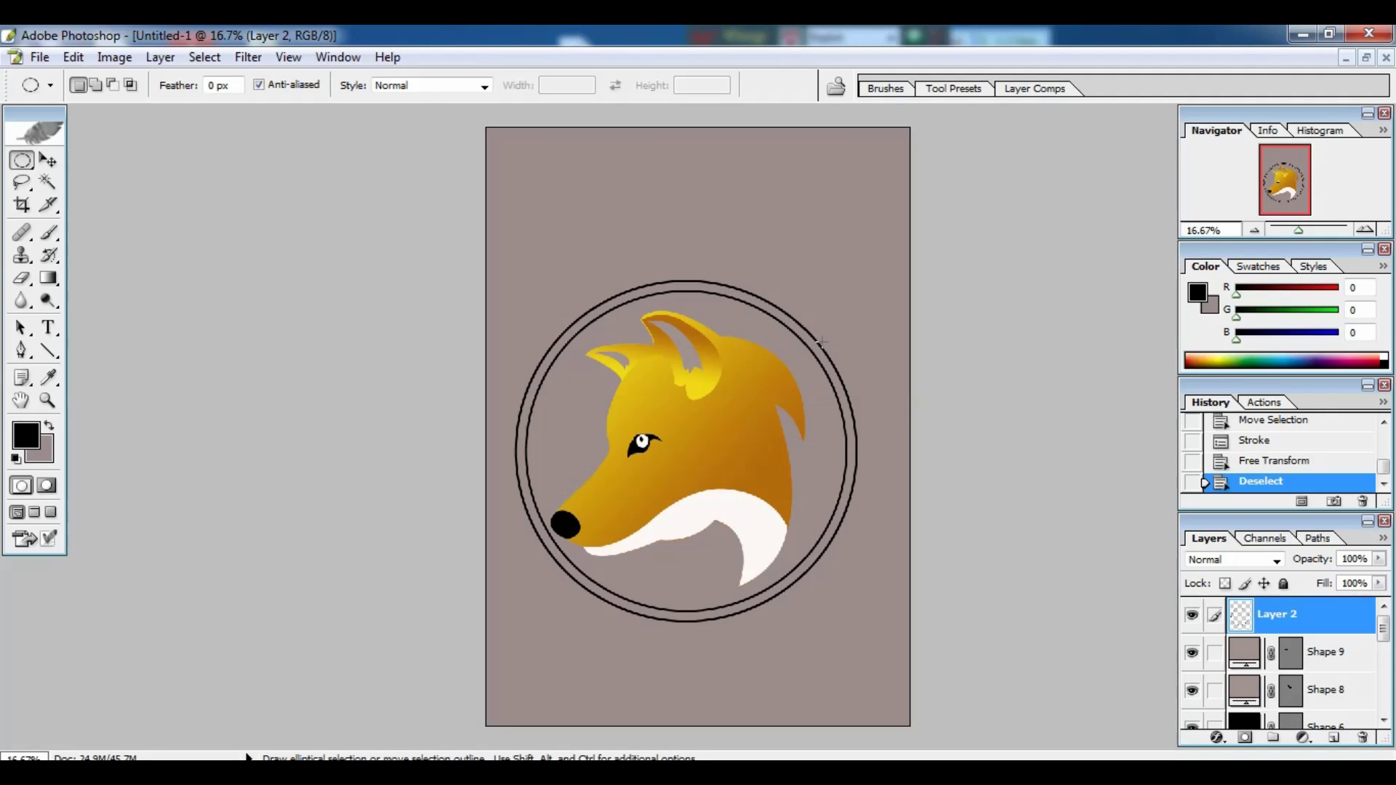